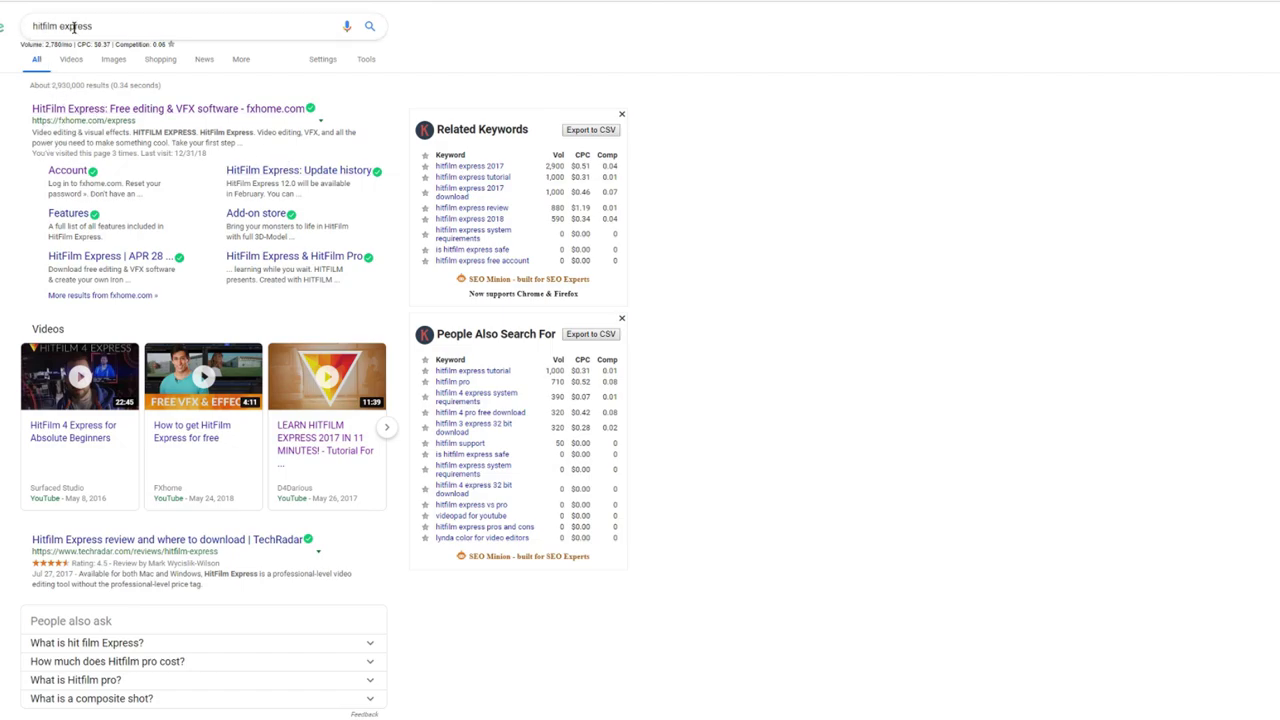
Step: Open the HitFilm Express page on fxhome.com from the search results
{"action": "left_click", "coordinate": [114, 116]}
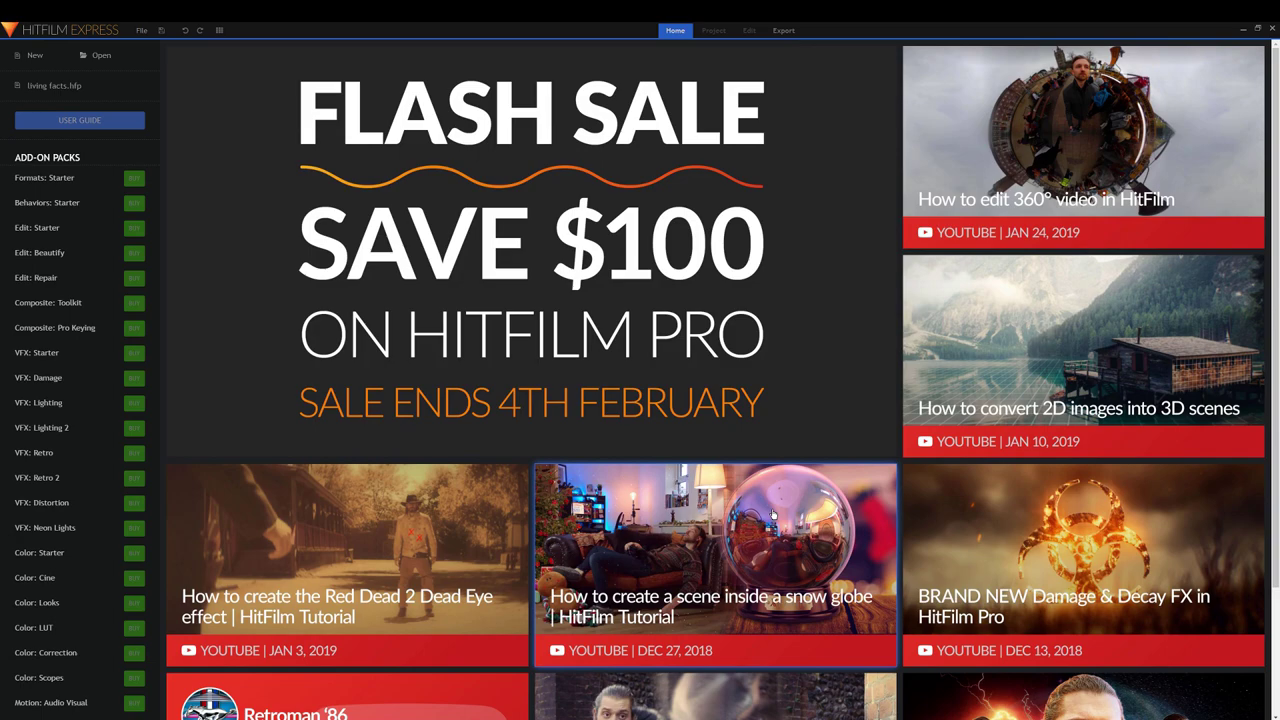
Step: Look through the list of add-on packs on the HitFilm Express home screen
{"action": "scroll", "coordinate": [59, 262], "scroll_direction": "down", "scroll_amount": 3}
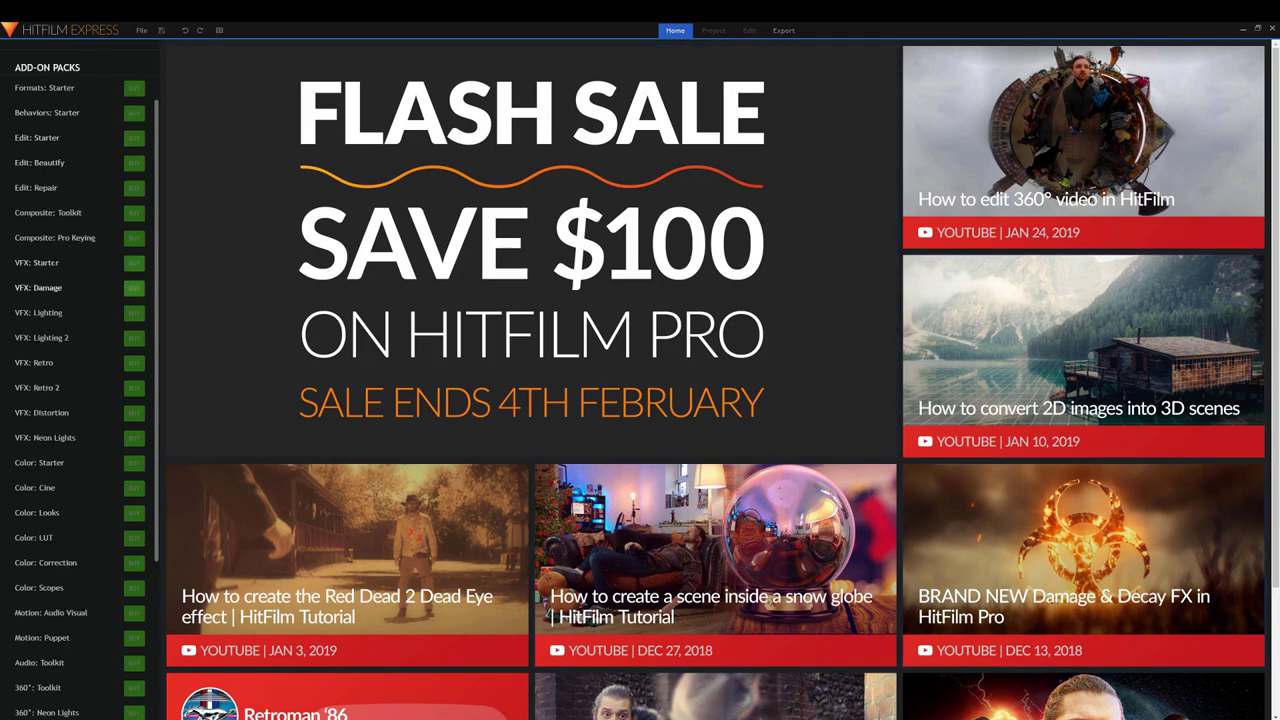
{"action": "scroll", "coordinate": [115, 494], "scroll_direction": "down", "scroll_amount": 8}
{"action": "scroll", "coordinate": [115, 494], "scroll_direction": "up", "scroll_amount": 11}
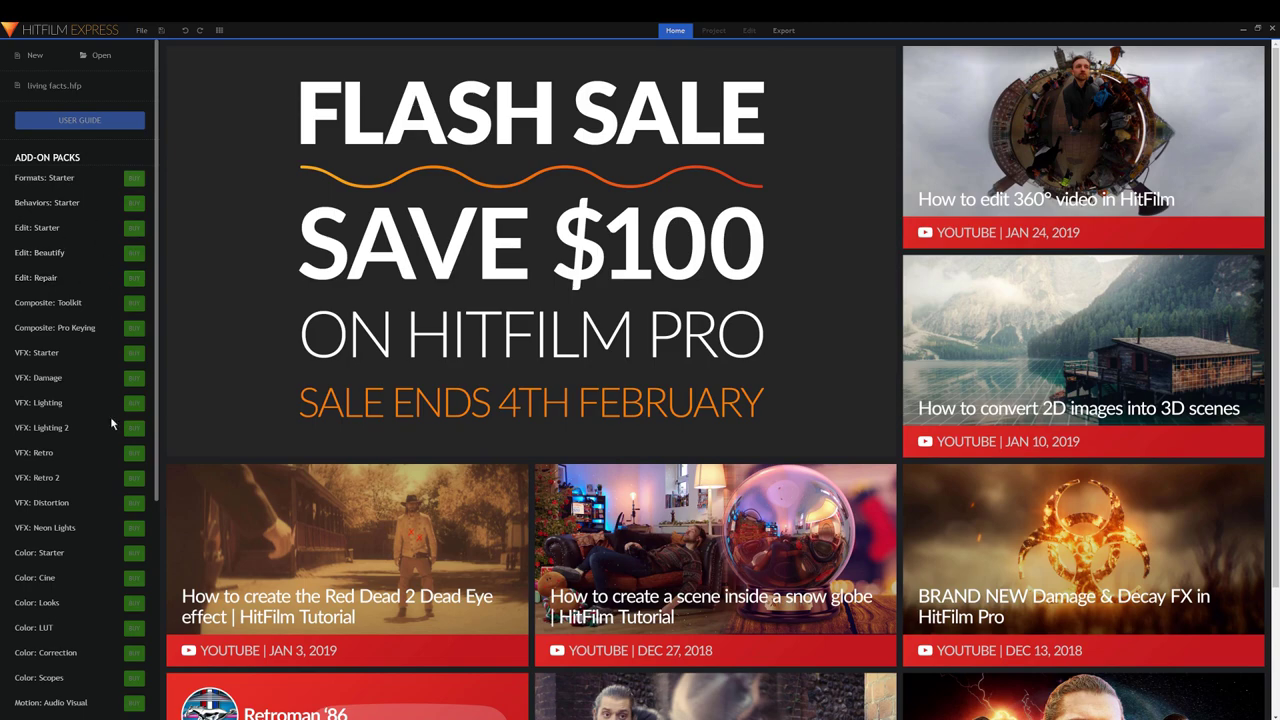
{"action": "scroll", "coordinate": [48, 490], "scroll_direction": "down", "scroll_amount": 3}
{"action": "scroll", "coordinate": [85, 450], "scroll_direction": "up", "scroll_amount": 3}
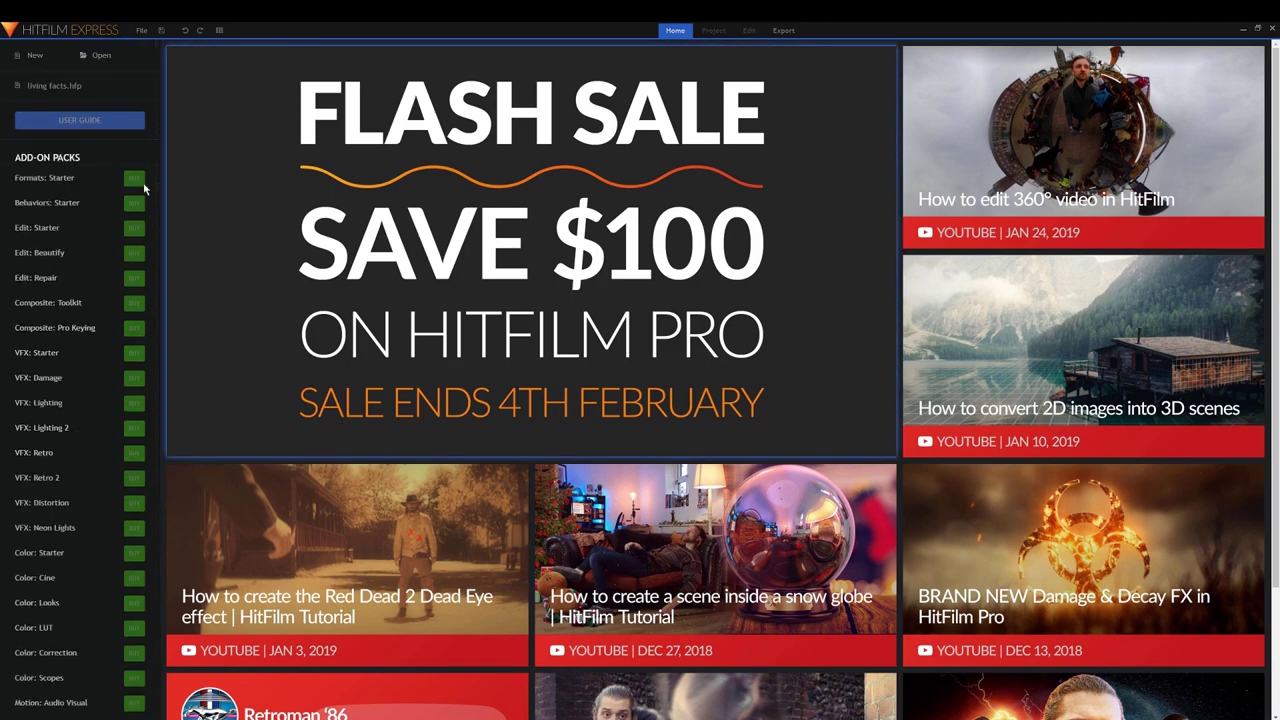
Step: Create a new project using the 1080p Full HD @ 60 fps template
{"action": "left_click", "coordinate": [35, 56]}
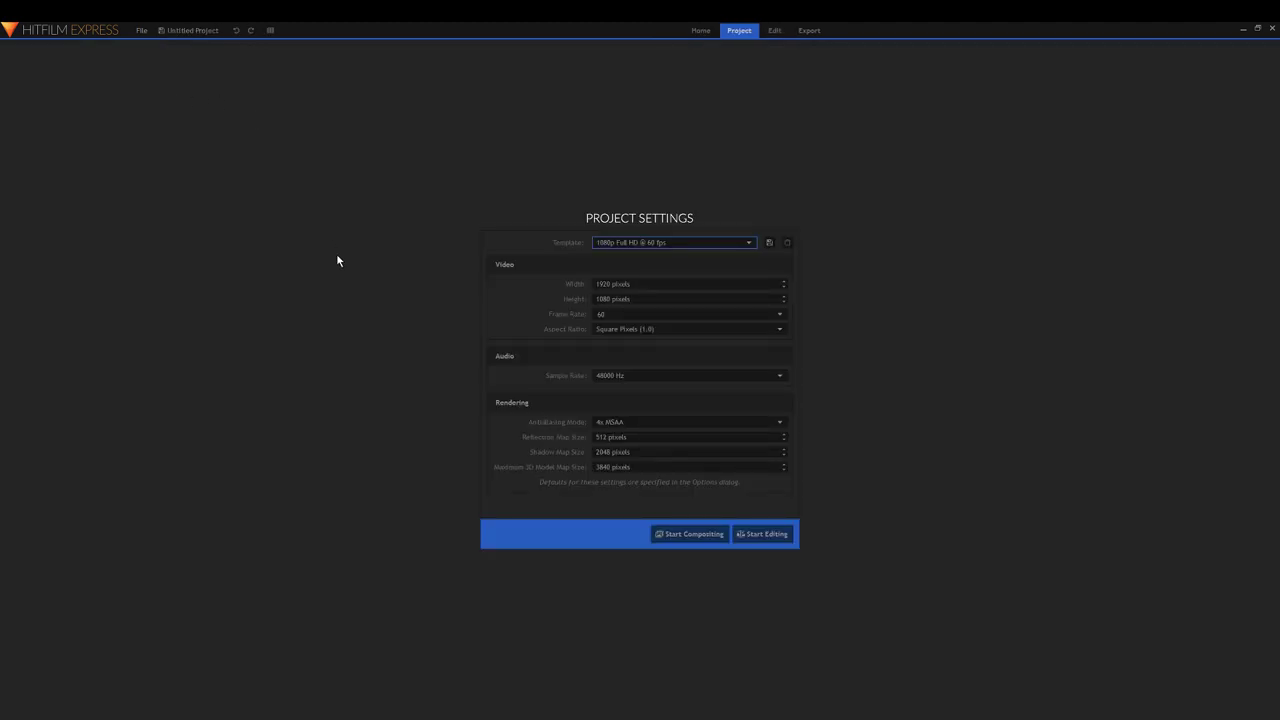
{"action": "left_click", "coordinate": [673, 242]}
{"action": "scroll", "coordinate": [697, 346], "scroll_direction": "down", "scroll_amount": 5}
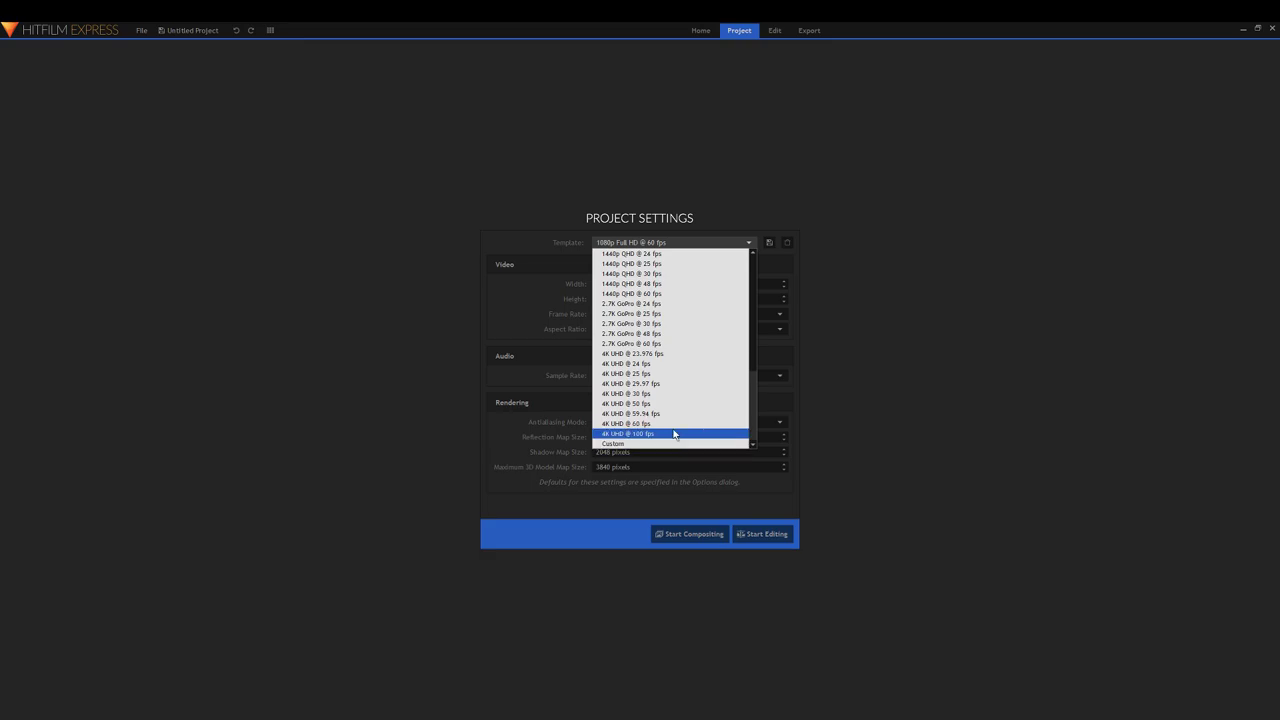
{"action": "left_click_drag", "start_coordinate": [751, 424], "coordinate": [771, 323]}
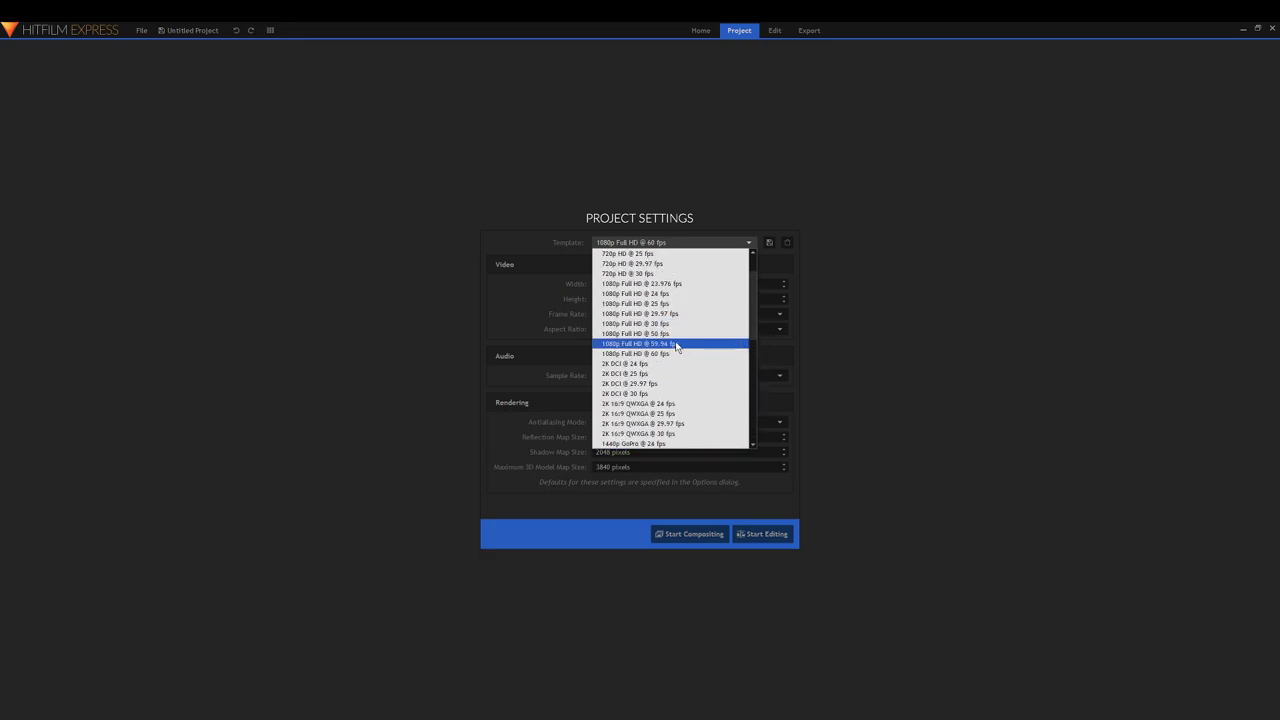
{"action": "left_click", "coordinate": [643, 353]}
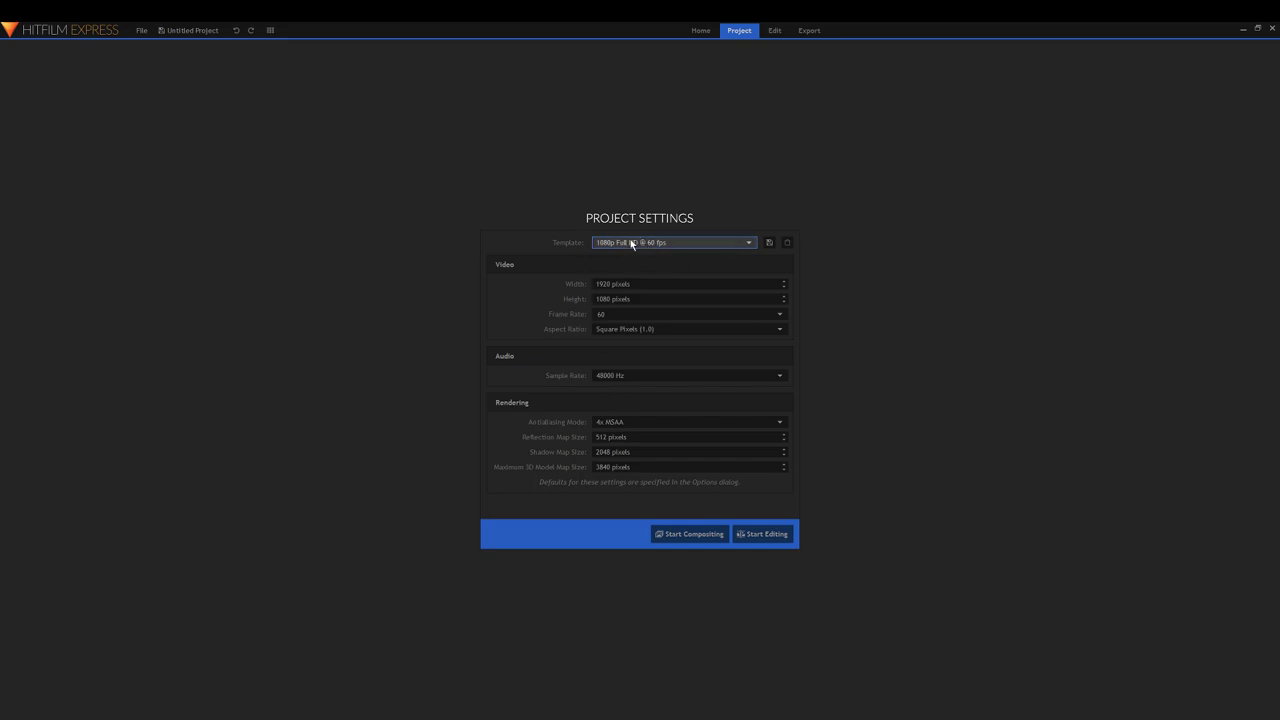
{"action": "left_click", "coordinate": [676, 242]}
{"action": "left_click_drag", "start_coordinate": [751, 343], "coordinate": [755, 449]}
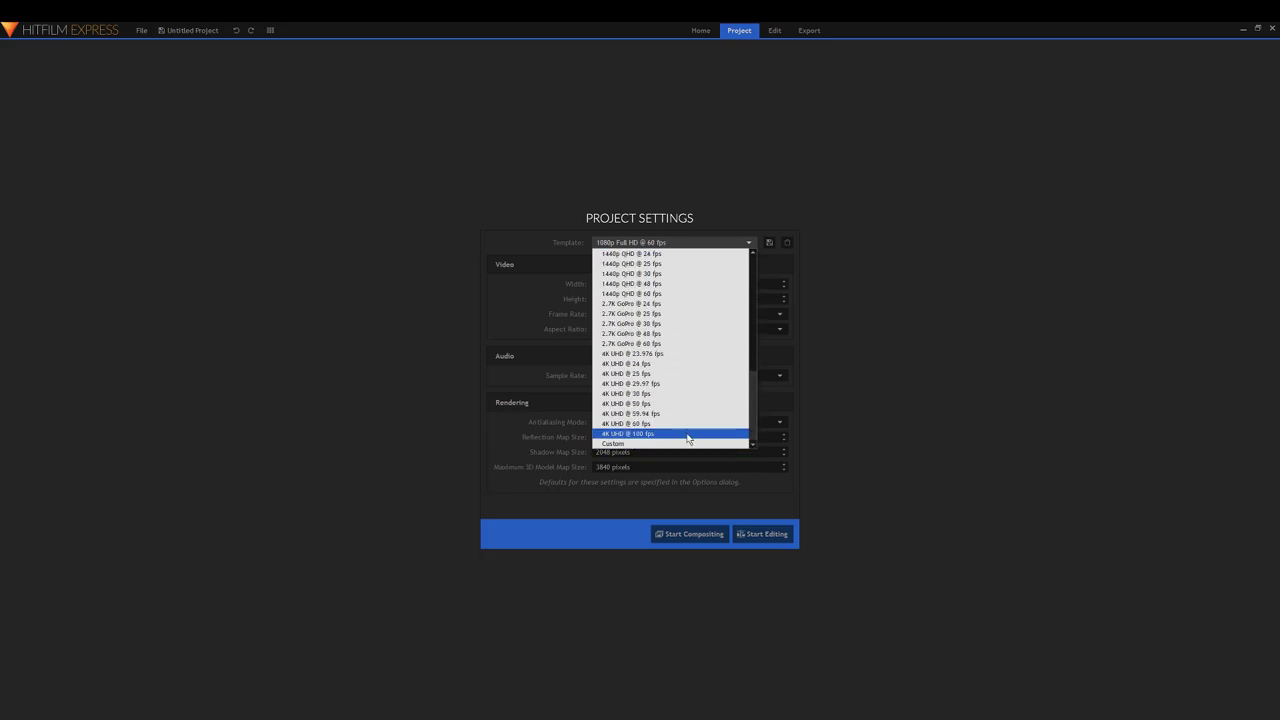
{"action": "left_click", "coordinate": [852, 427]}
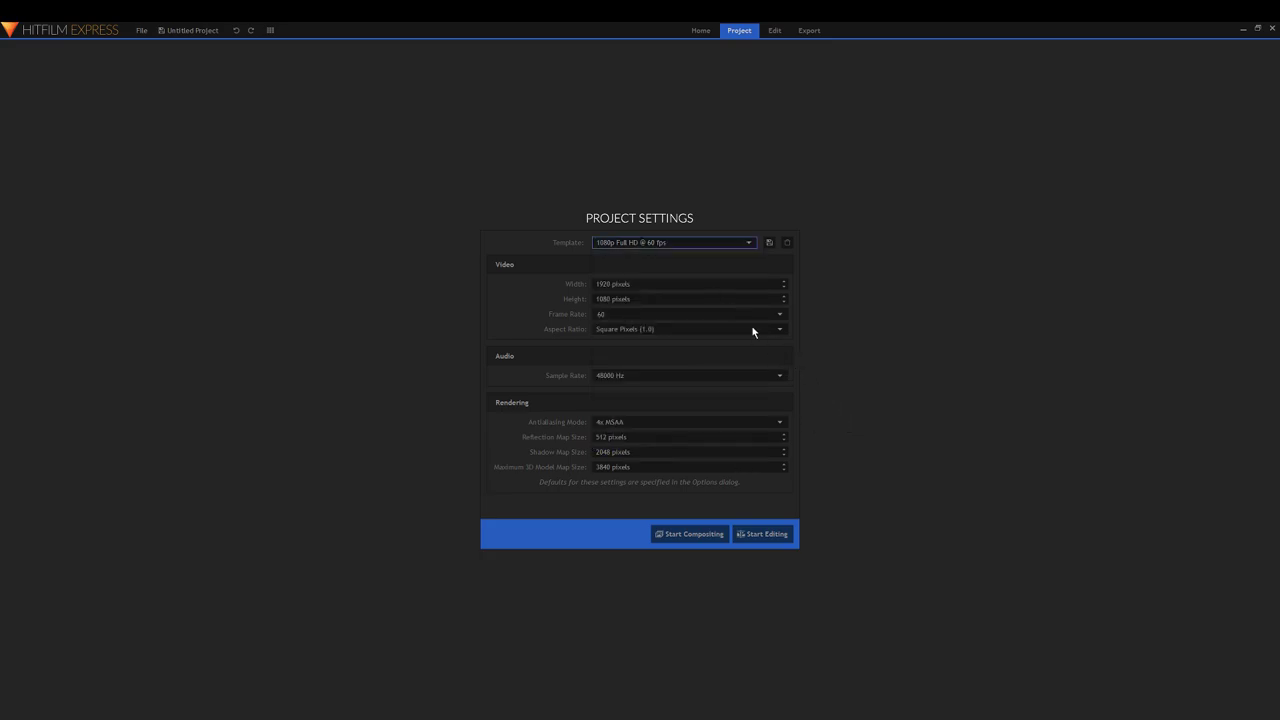
Step: Accept the project settings and start editing the new project
{"action": "left_click", "coordinate": [628, 284]}
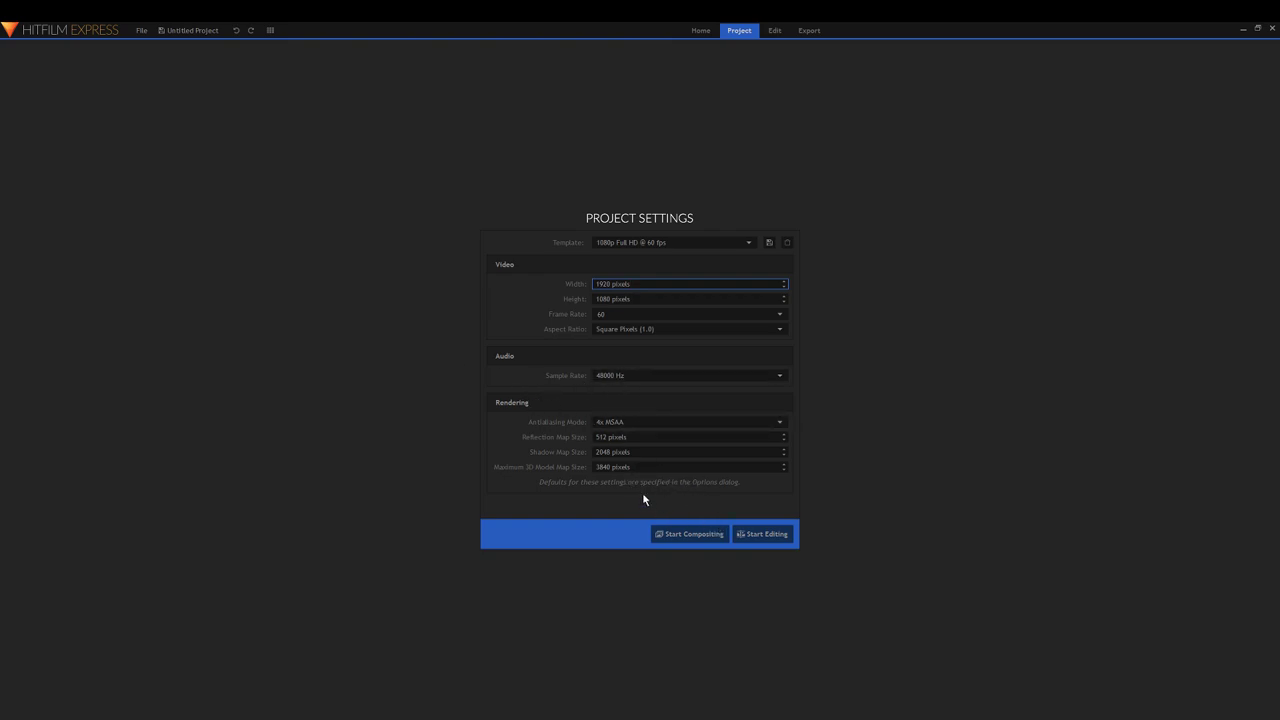
{"action": "left_click", "coordinate": [762, 533]}
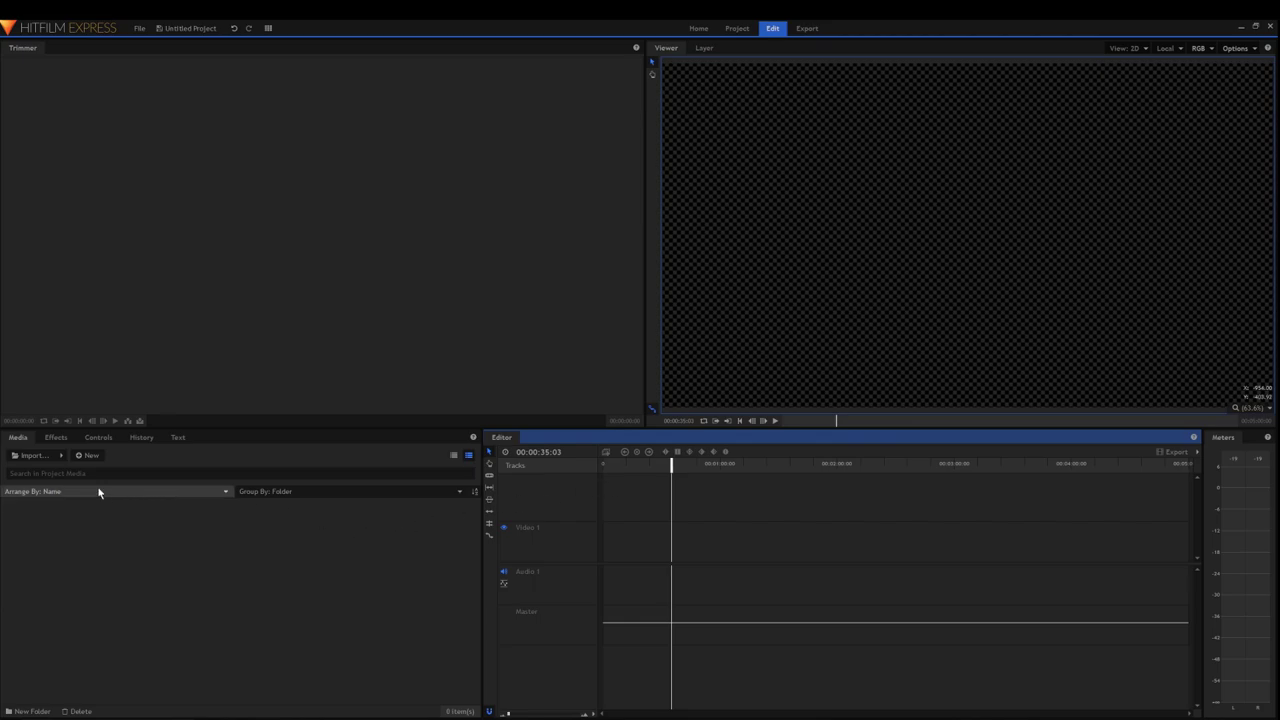
Step: Import sick win.mp4 and place it at the start of the Video 1 and Audio 1 tracks
{"action": "left_click", "coordinate": [43, 457]}
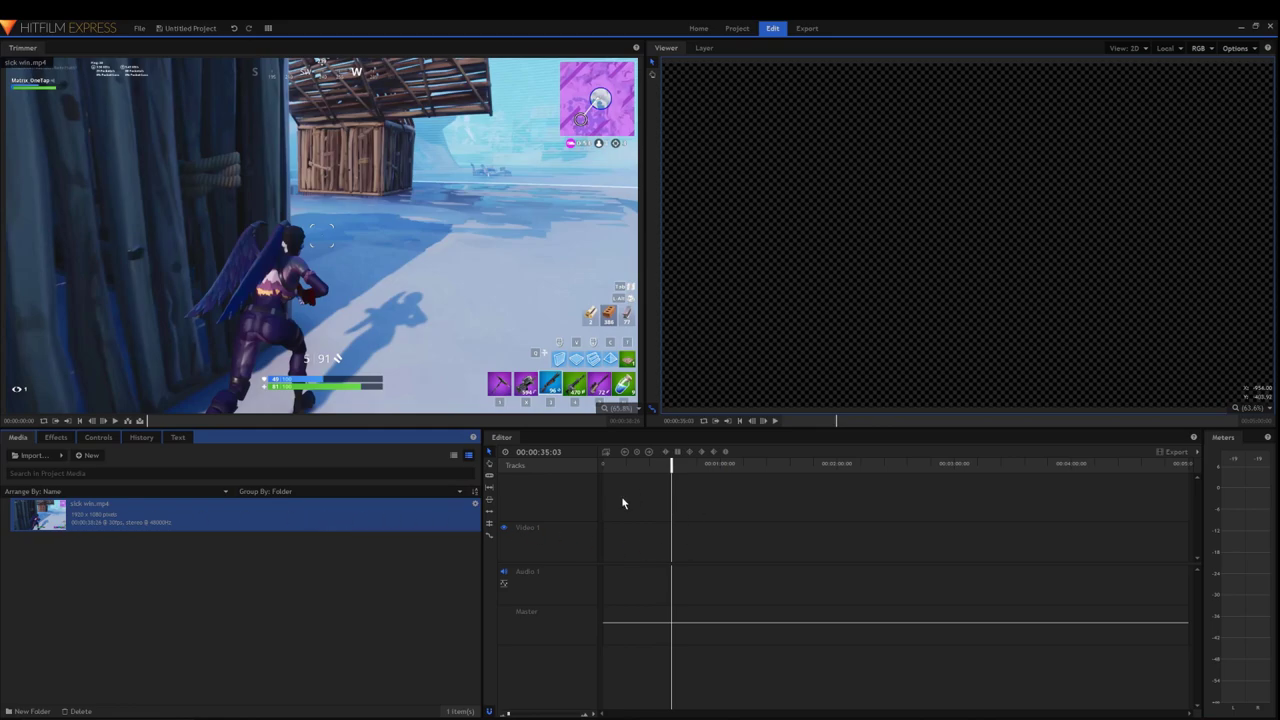
{"action": "left_click_drag", "start_coordinate": [60, 517], "coordinate": [607, 590]}
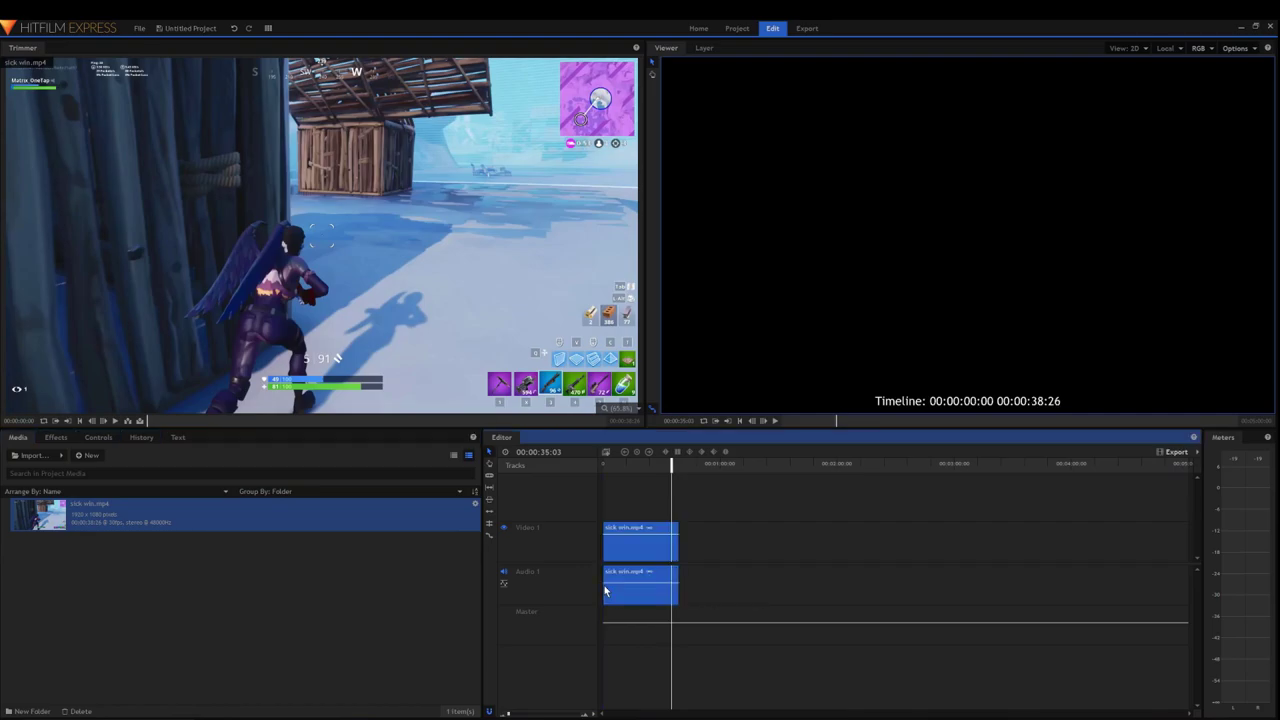
Step: Preview different moments of the sick win.mp4 clip on the editor timeline
{"action": "left_click", "coordinate": [632, 482]}
{"action": "left_click", "coordinate": [652, 482]}
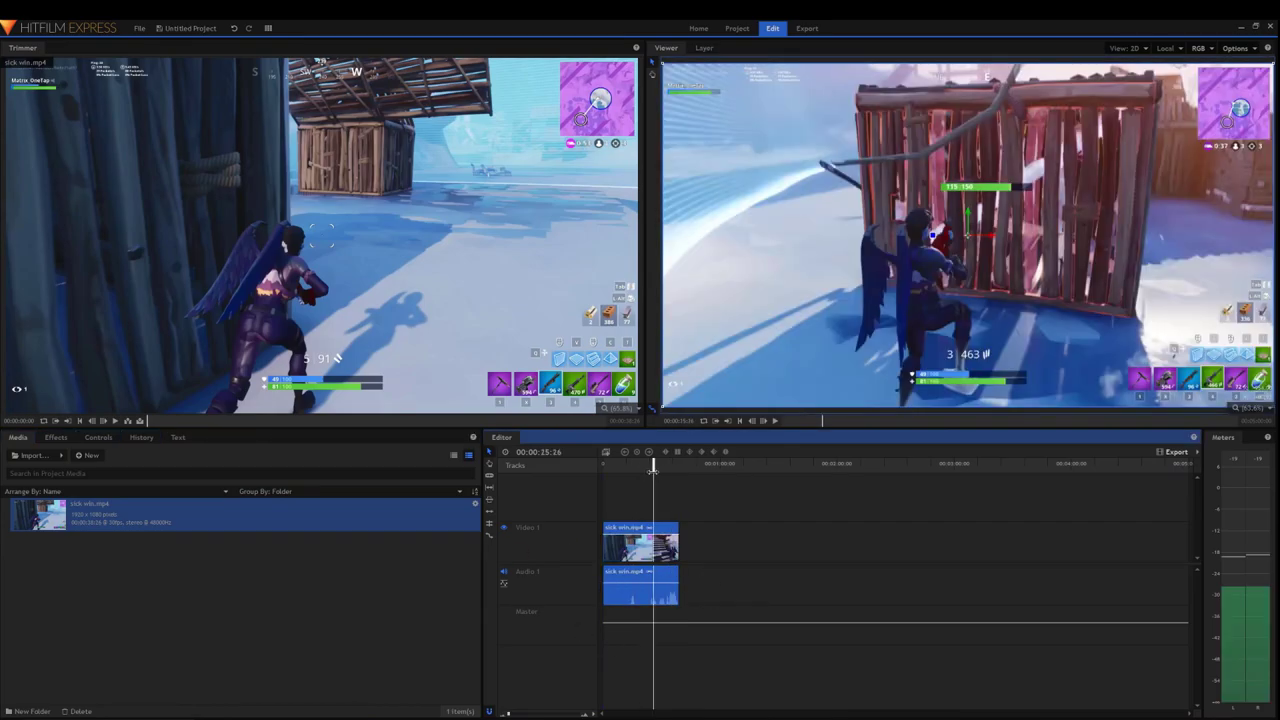
{"action": "left_click", "coordinate": [634, 486]}
{"action": "left_click", "coordinate": [669, 502]}
{"action": "left_click", "coordinate": [633, 480]}
{"action": "left_click", "coordinate": [660, 472]}
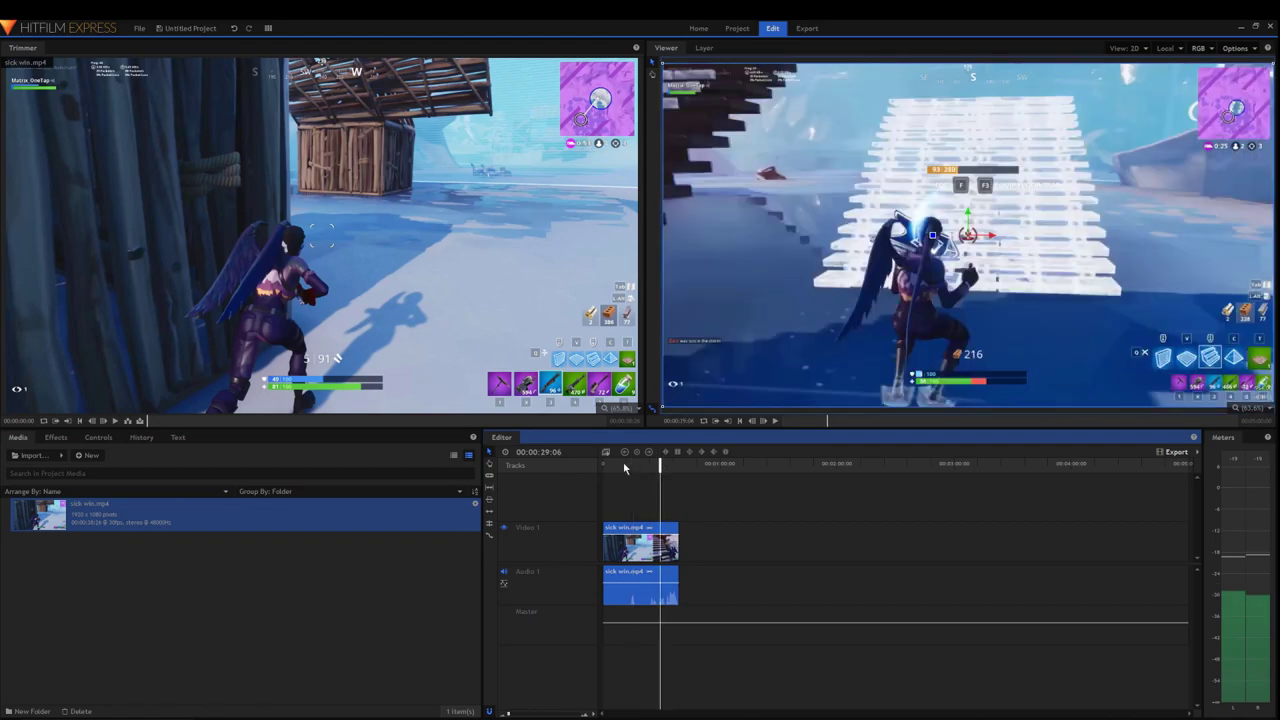
{"action": "left_click", "coordinate": [629, 468]}
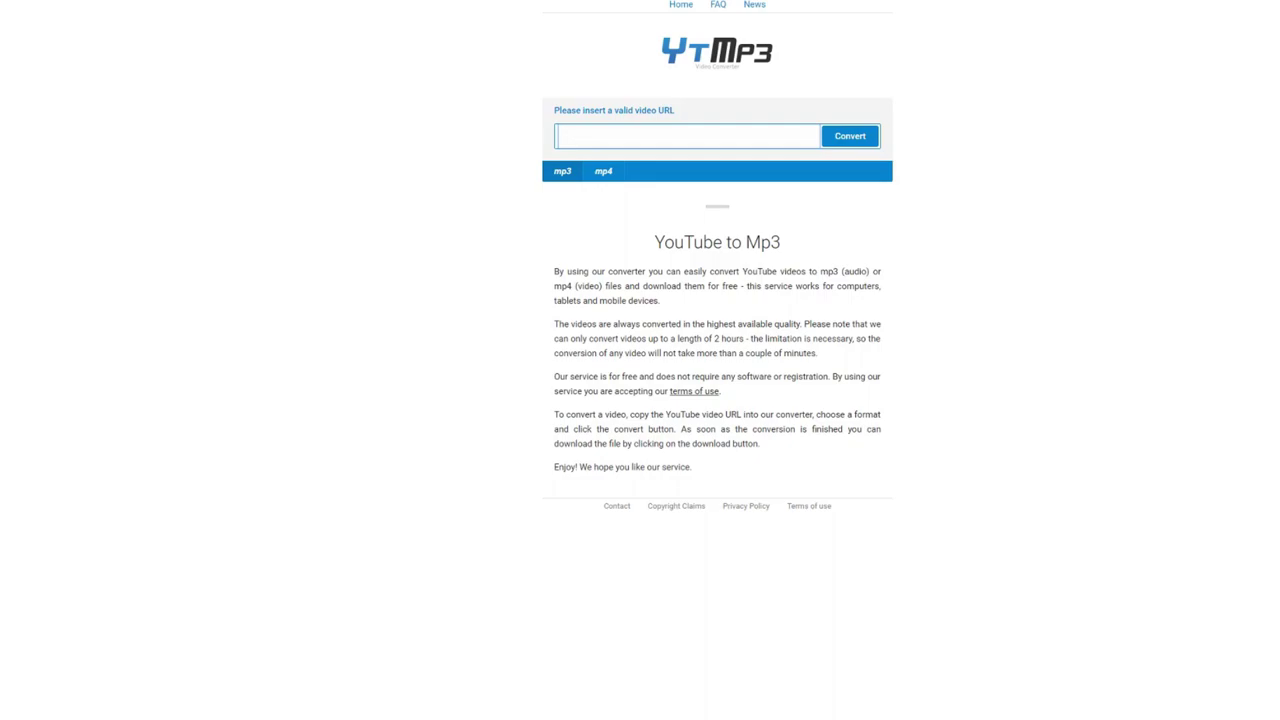
{"action": "type", "text": "https://www.youtube.com/watch?v=CEwuXexrsho"}
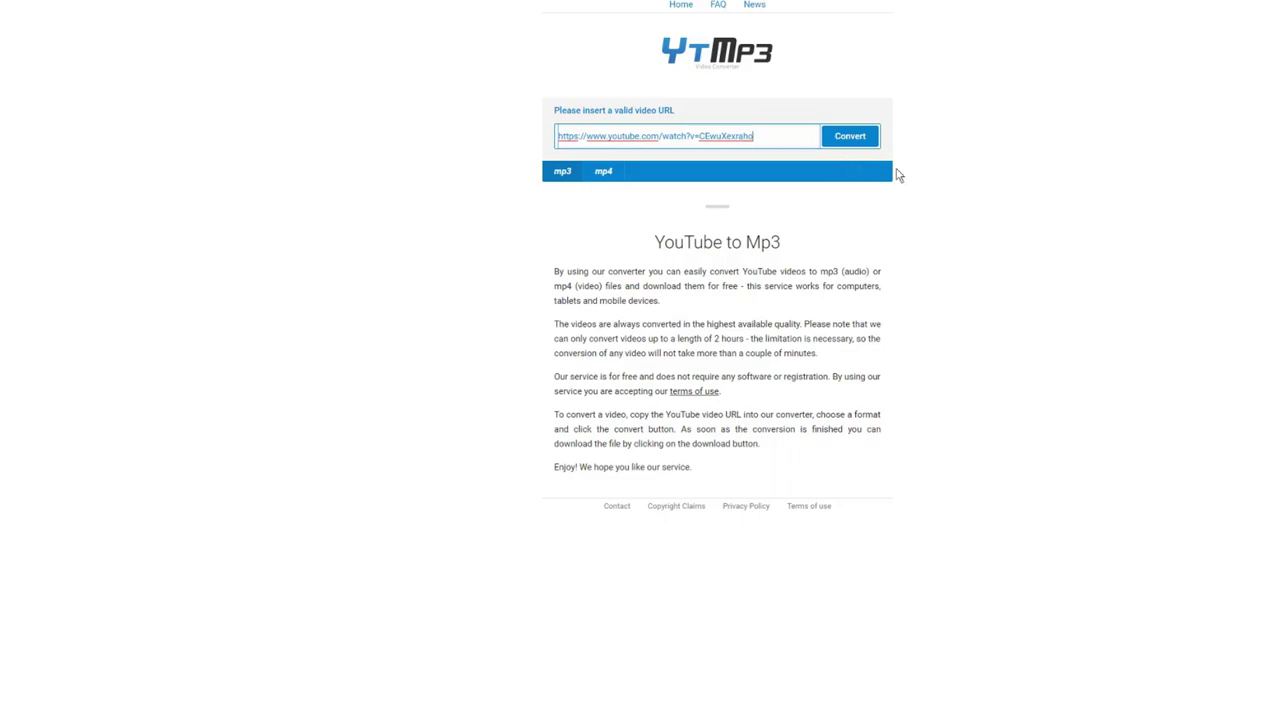
{"action": "left_click", "coordinate": [848, 145]}
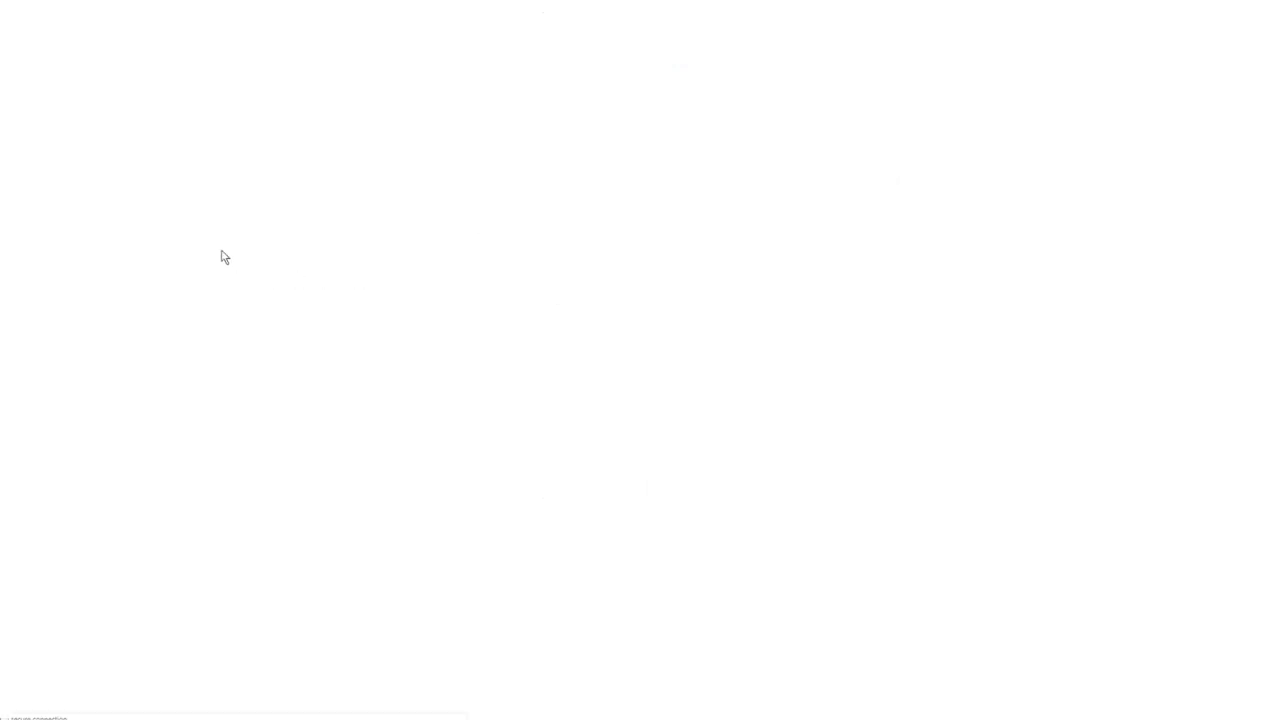
{"action": "key", "text": "ctrl+w"}
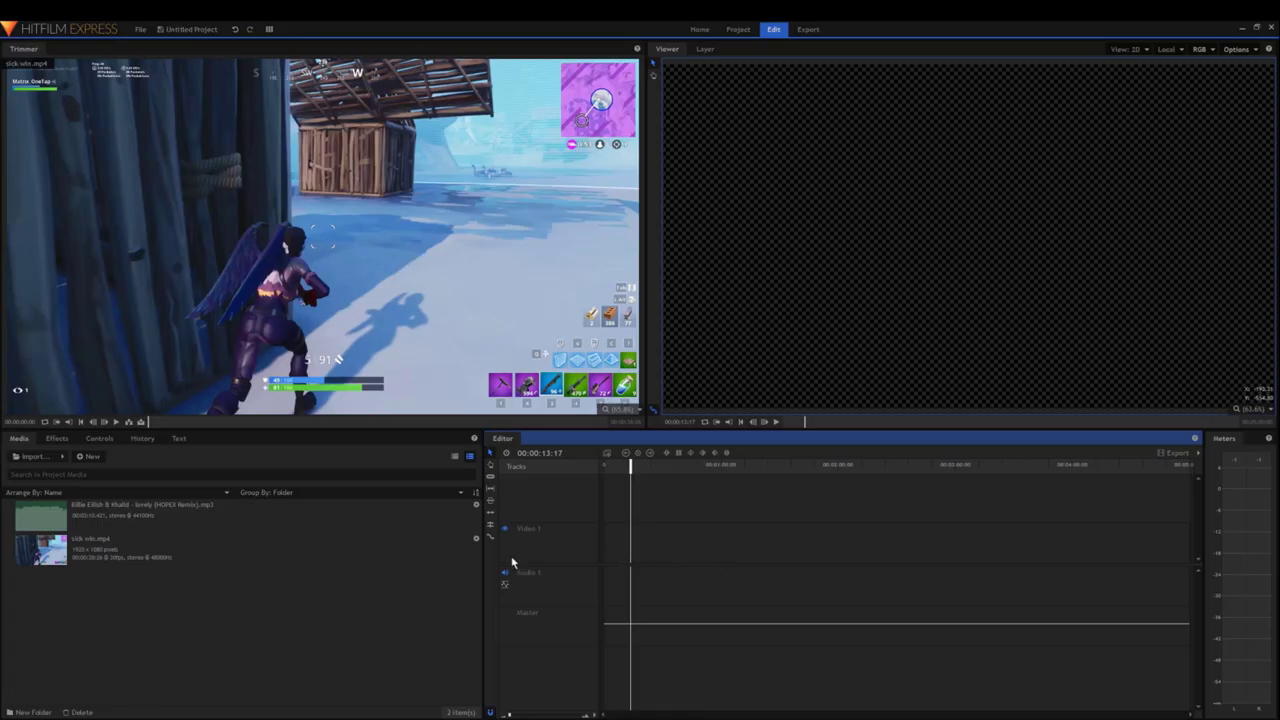
Step: In HitFilm Express, place the lovely (HOPEX Remix) MP3 at the start of Audio 1 and make it a composite shot with the default options
{"action": "left_click_drag", "start_coordinate": [117, 523], "coordinate": [605, 590]}
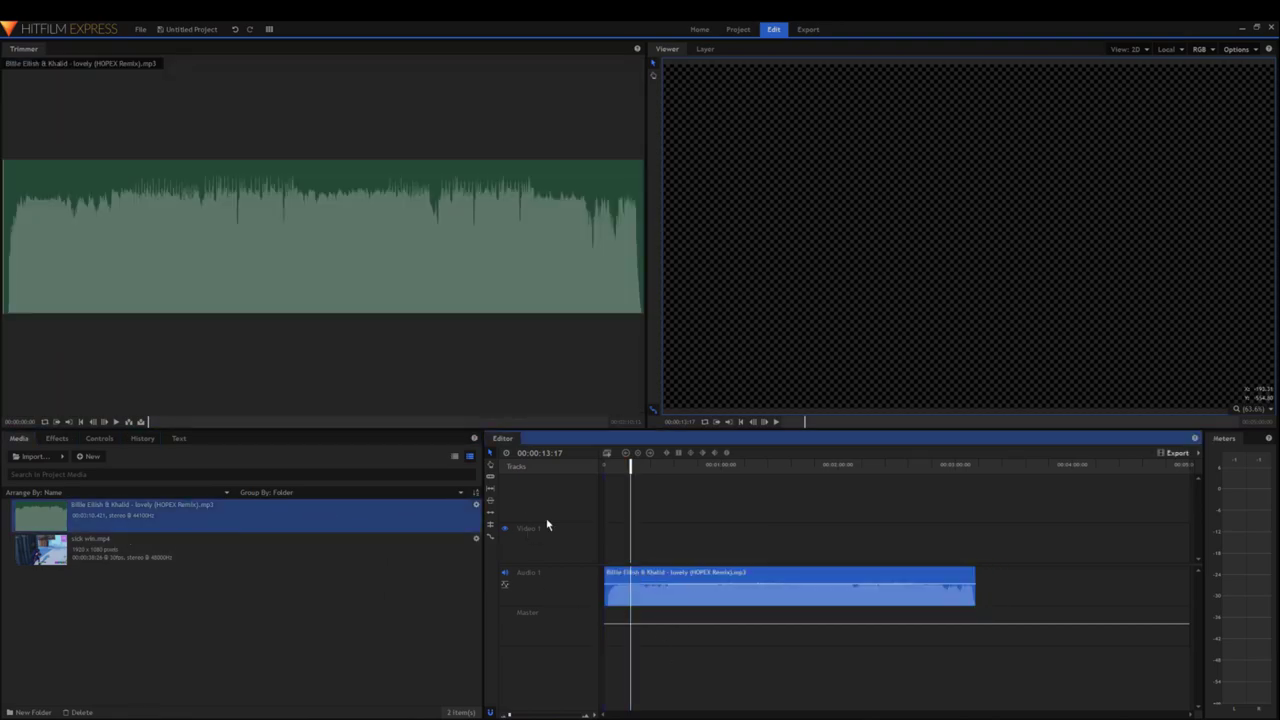
{"action": "right_click", "coordinate": [691, 595]}
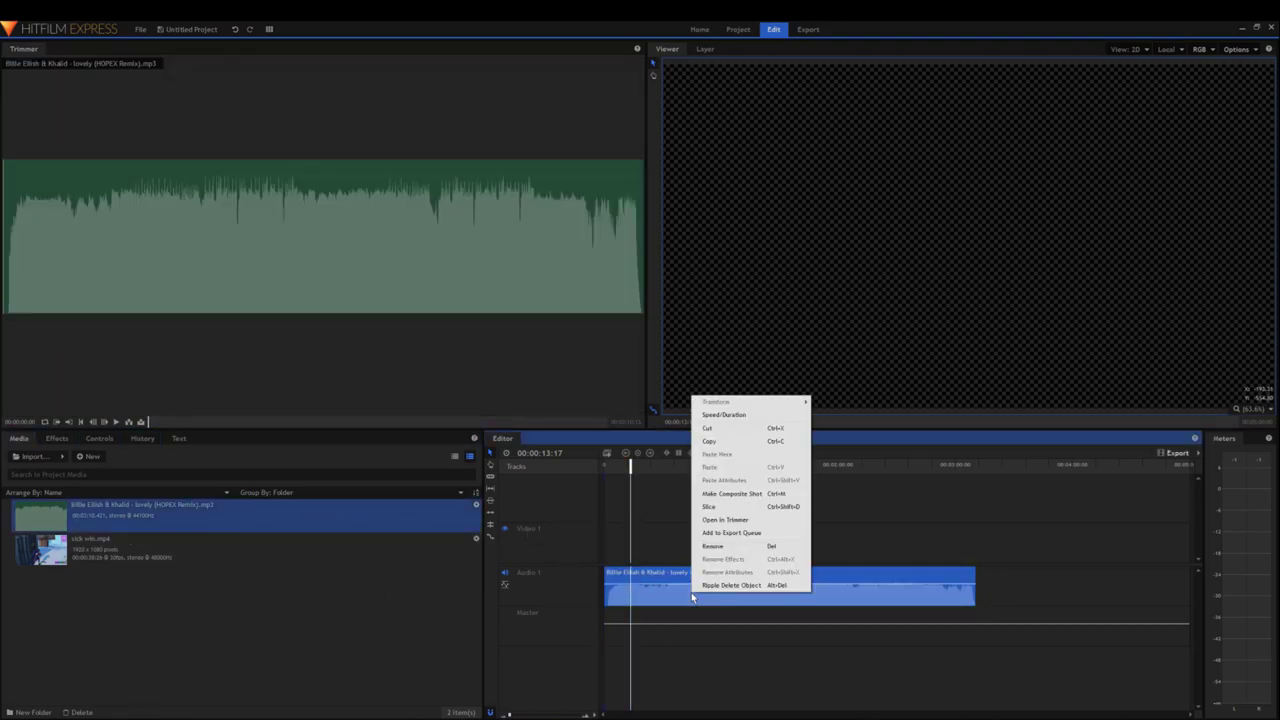
{"action": "left_click", "coordinate": [728, 495]}
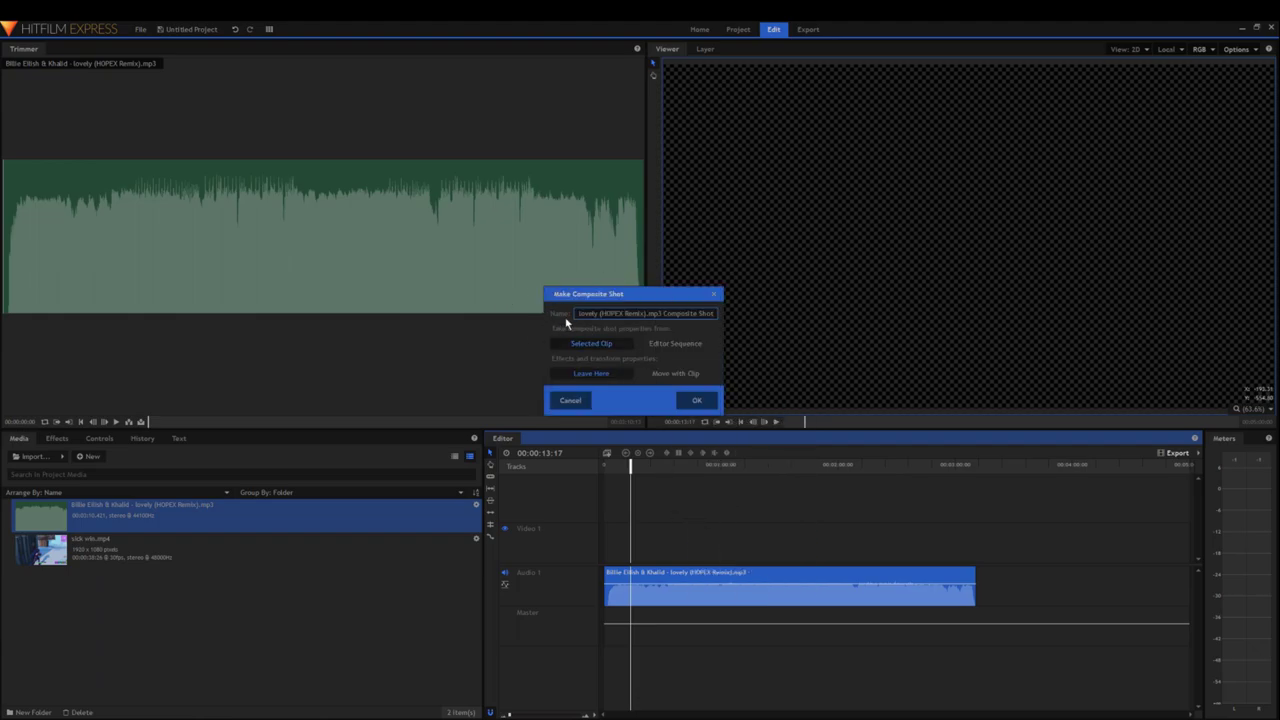
{"action": "left_click", "coordinate": [694, 399]}
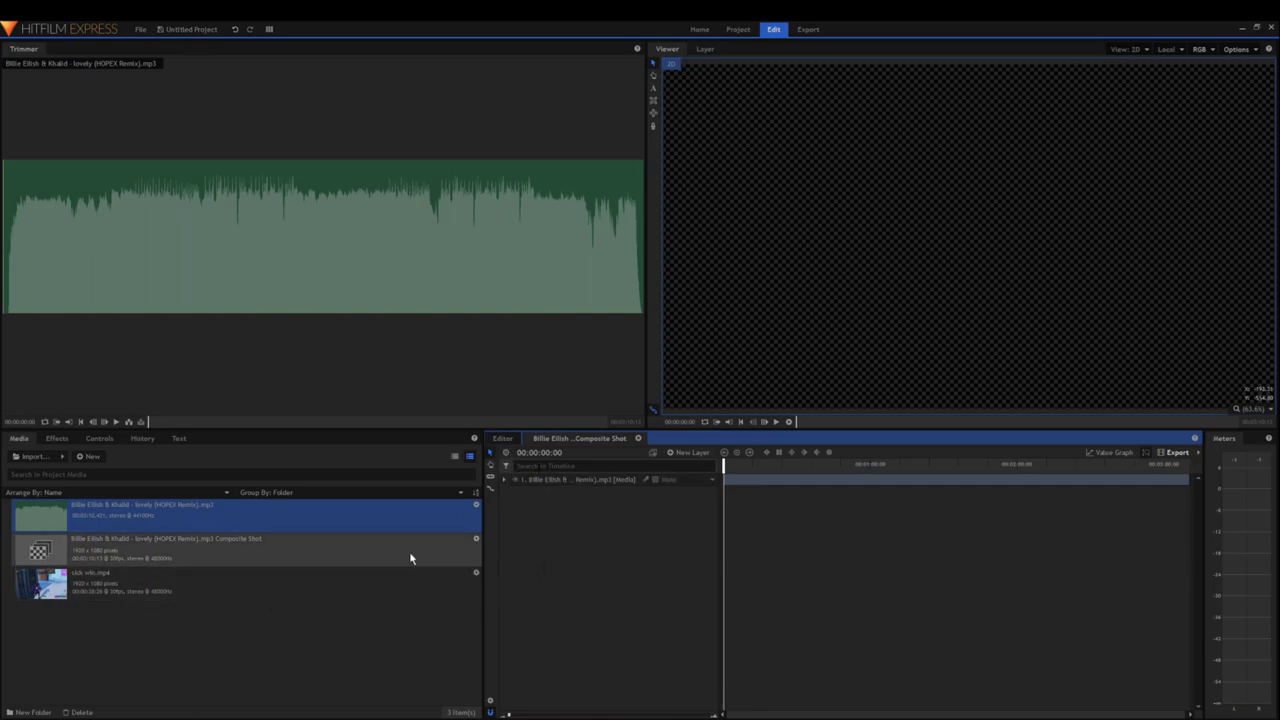
Step: Add sick win.mp4 to the composite shot as a layer below the song, starting at time zero
{"action": "left_click", "coordinate": [78, 586]}
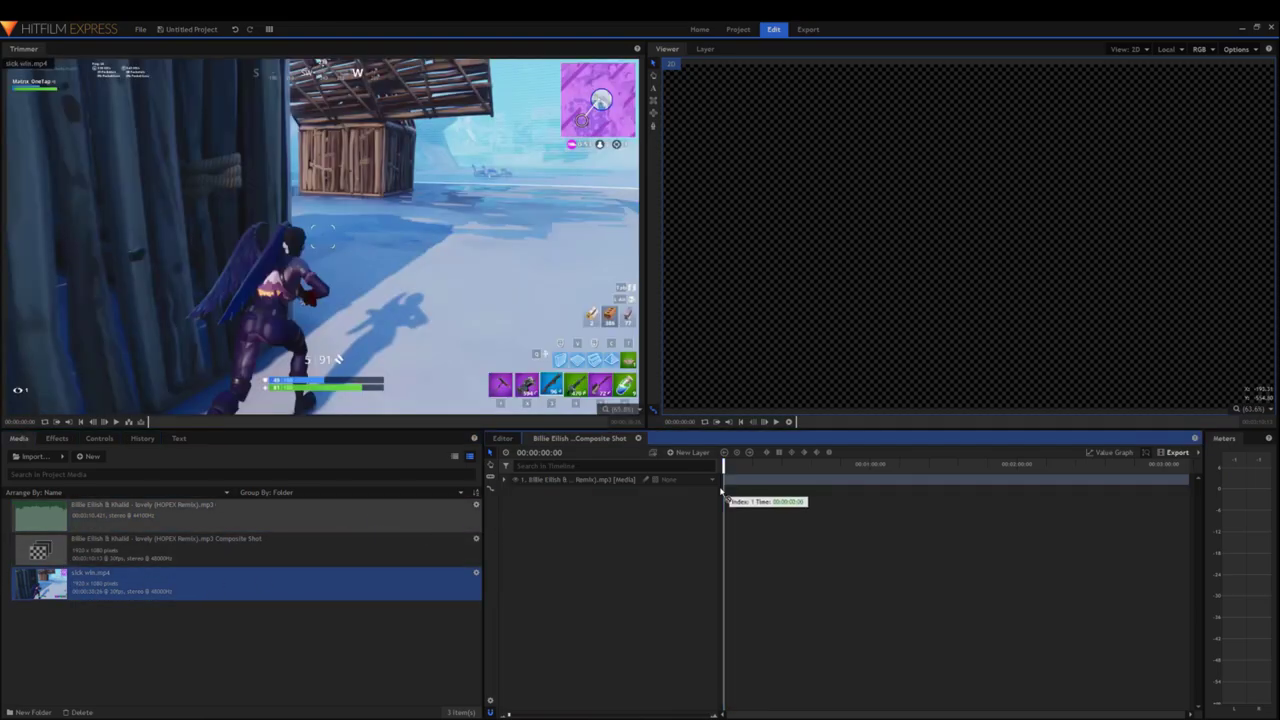
{"action": "left_click_drag", "start_coordinate": [673, 569], "coordinate": [678, 565]}
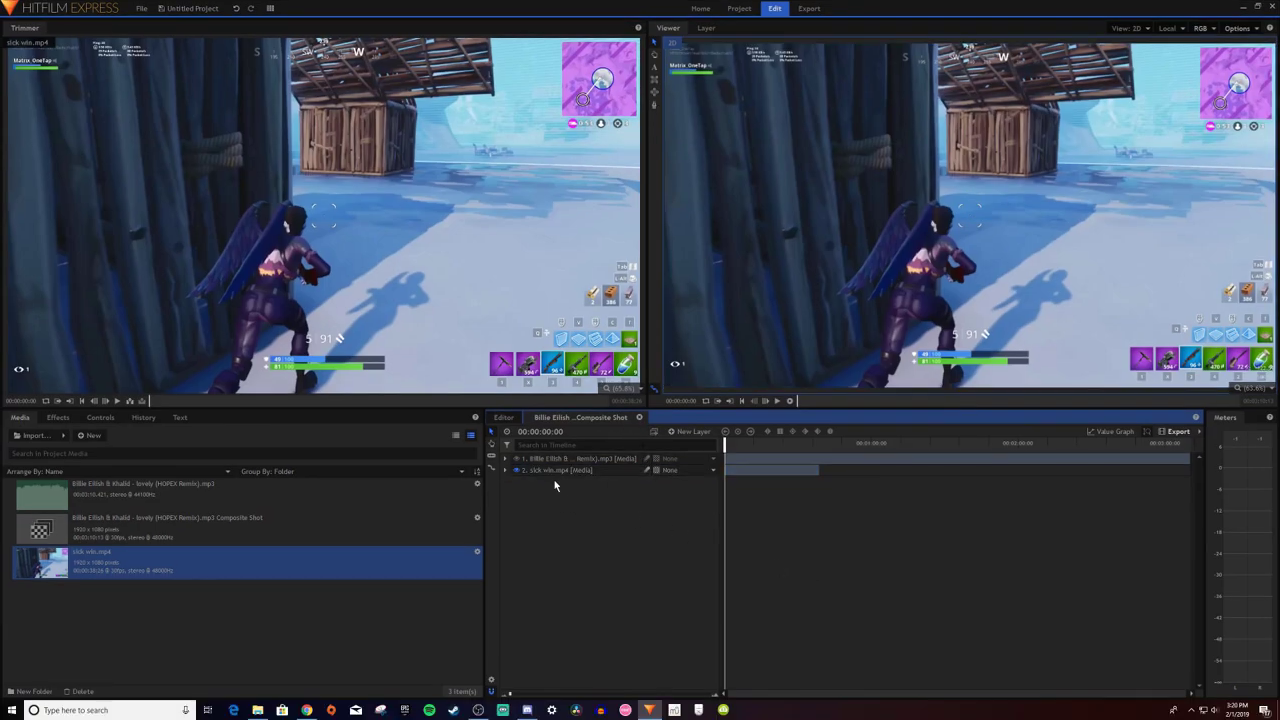
Step: Show the audio waveform on the song layer of the composite shot
{"action": "right_click", "coordinate": [795, 460]}
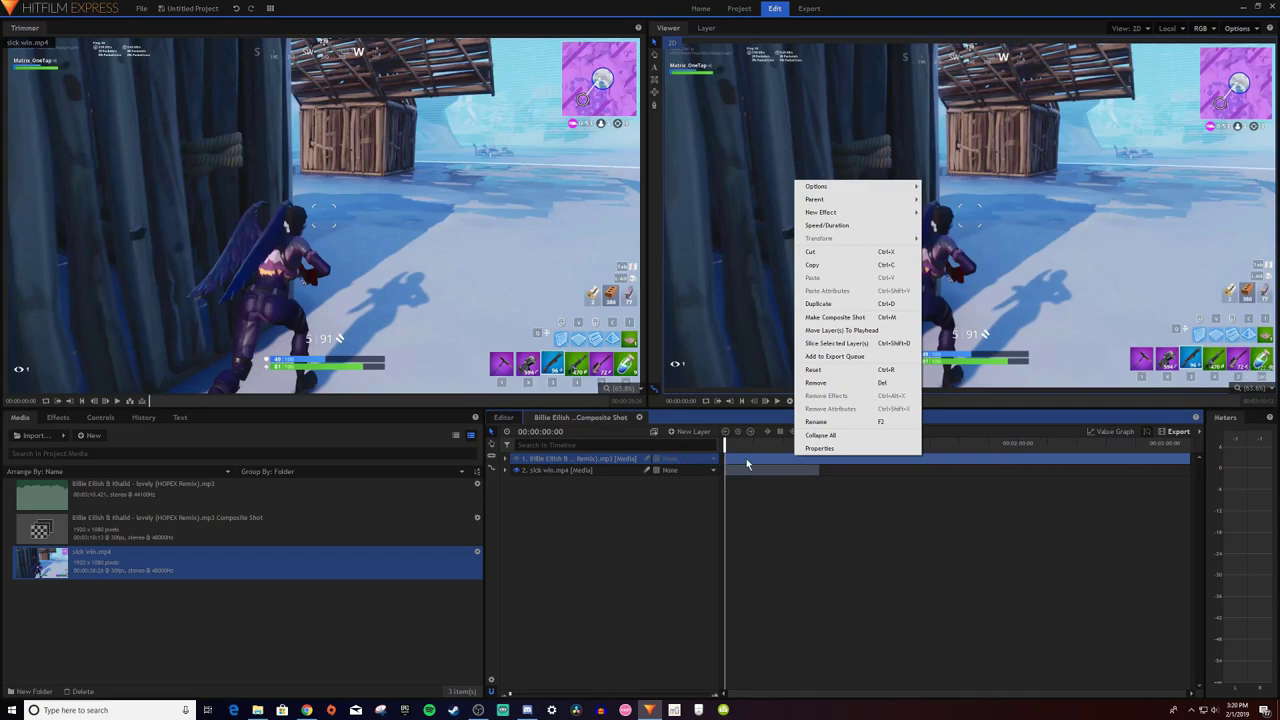
{"action": "mouse_move", "coordinate": [873, 193]}
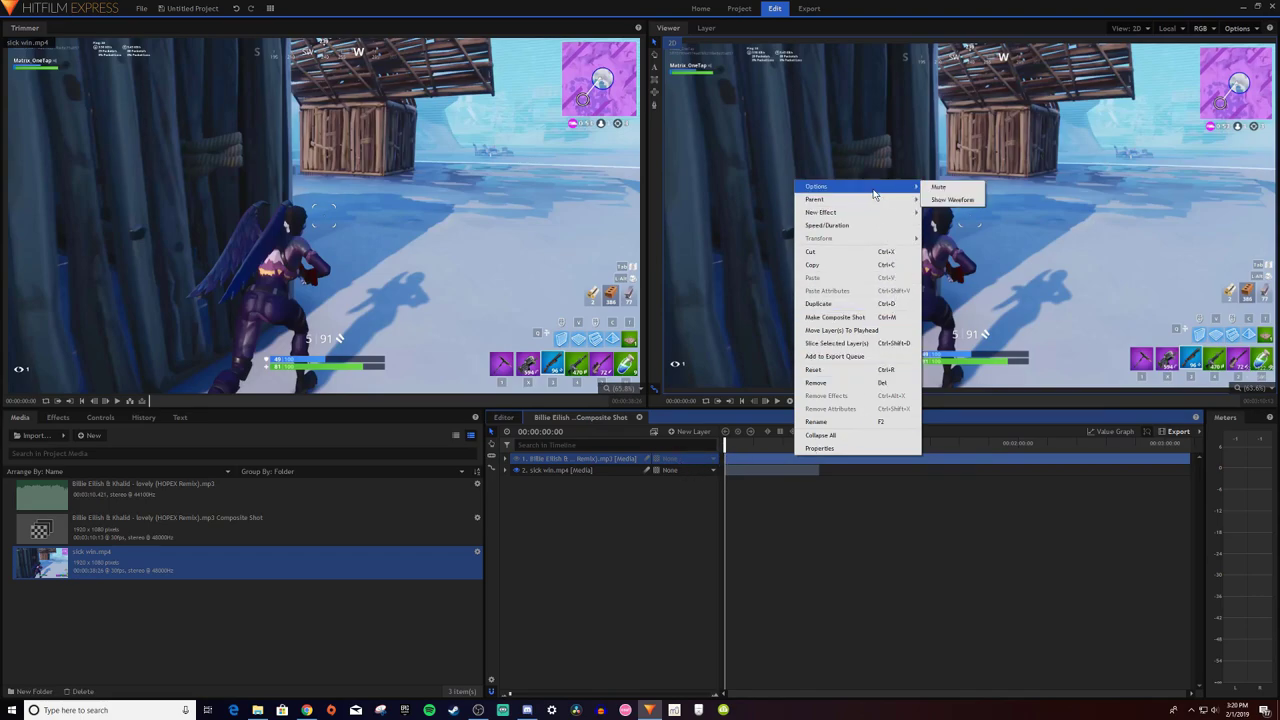
{"action": "left_click", "coordinate": [952, 199]}
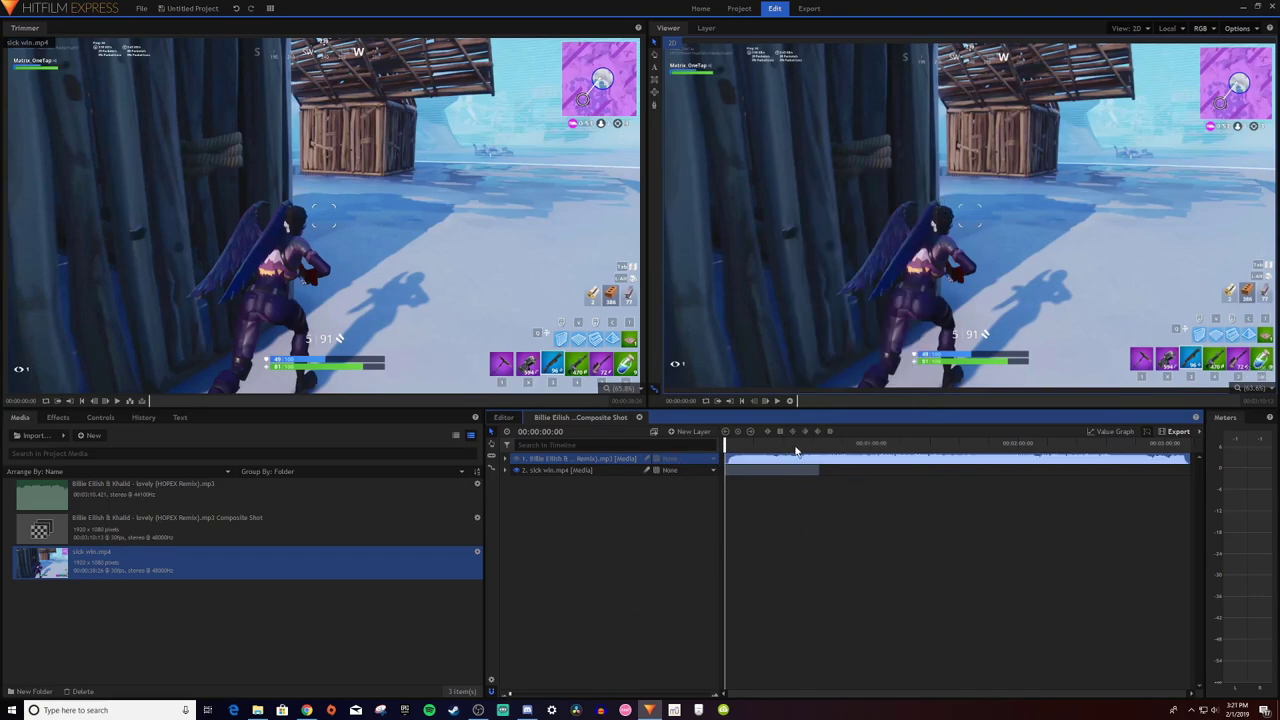
{"action": "scroll", "coordinate": [519, 697], "scroll_direction": "up", "scroll_amount": 2}
{"action": "scroll", "coordinate": [517, 697], "scroll_direction": "down", "scroll_amount": 3}
{"action": "scroll", "coordinate": [517, 697], "scroll_direction": "up", "scroll_amount": 1}
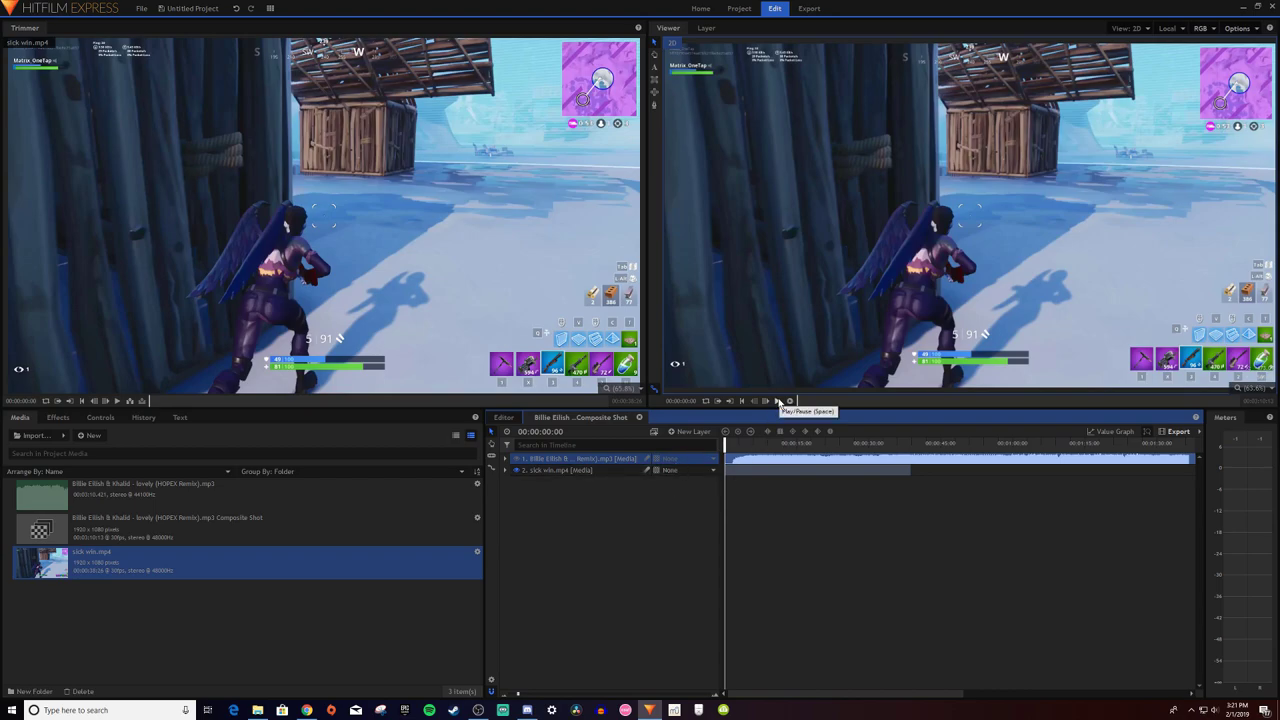
Step: Edit the song layer's audio level and play the composite shot to check the volume
{"action": "left_click", "coordinate": [778, 401]}
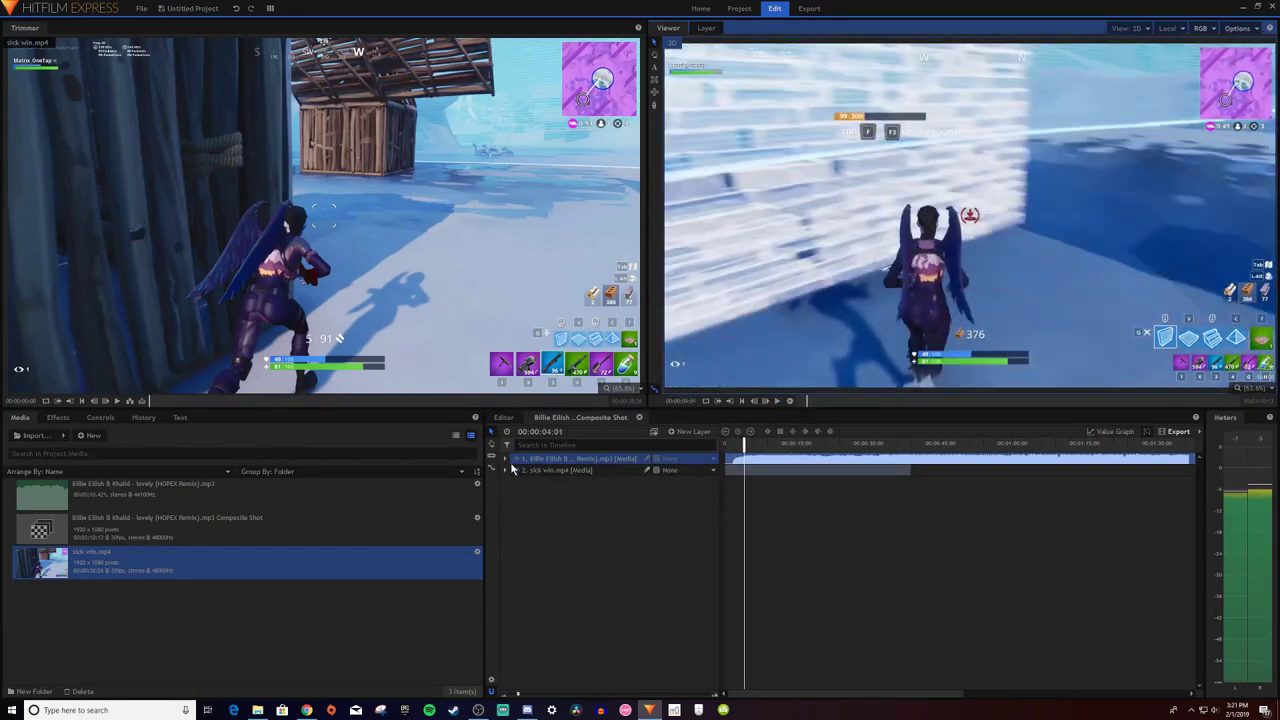
{"action": "left_click", "coordinate": [516, 458]}
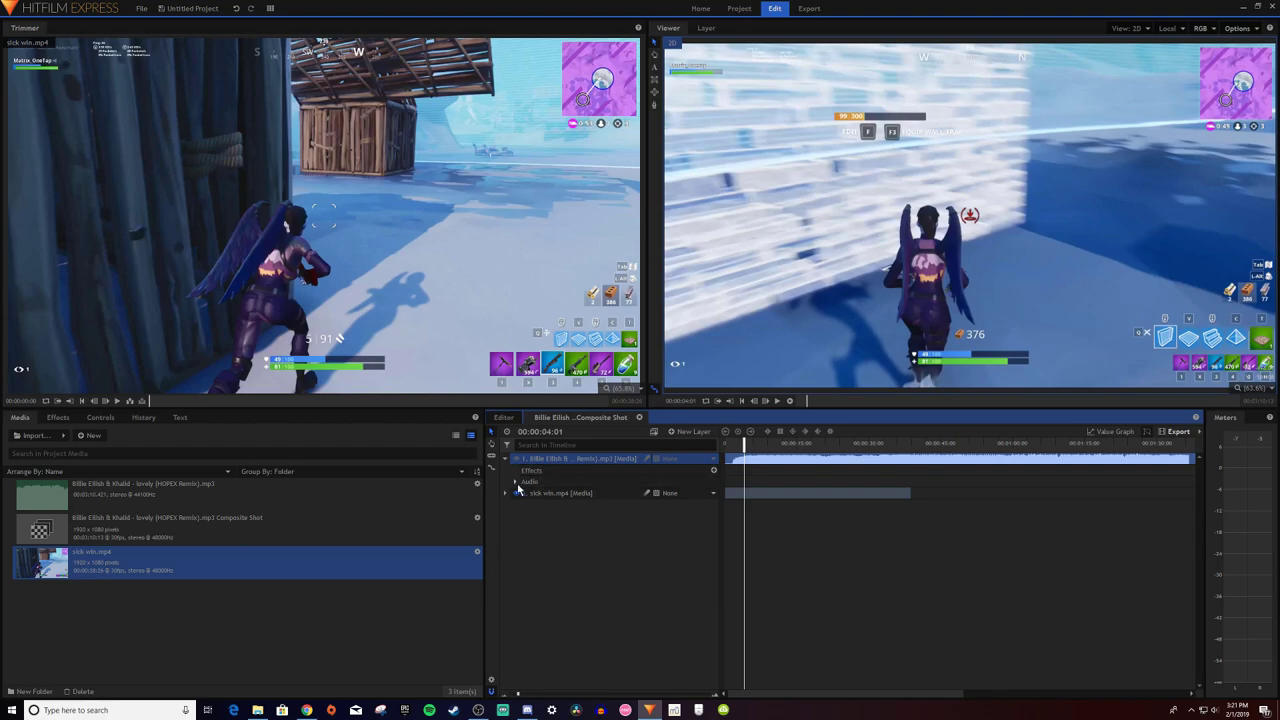
{"action": "left_click", "coordinate": [515, 483]}
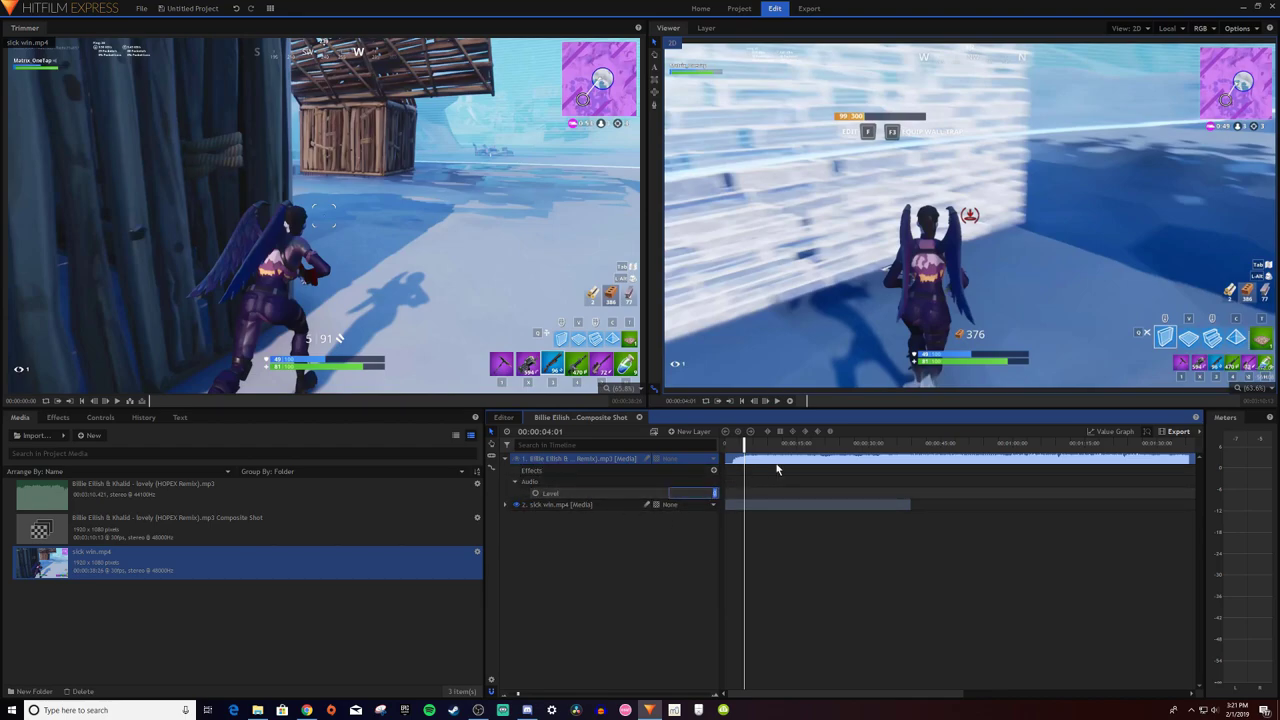
{"action": "key", "text": "Return"}
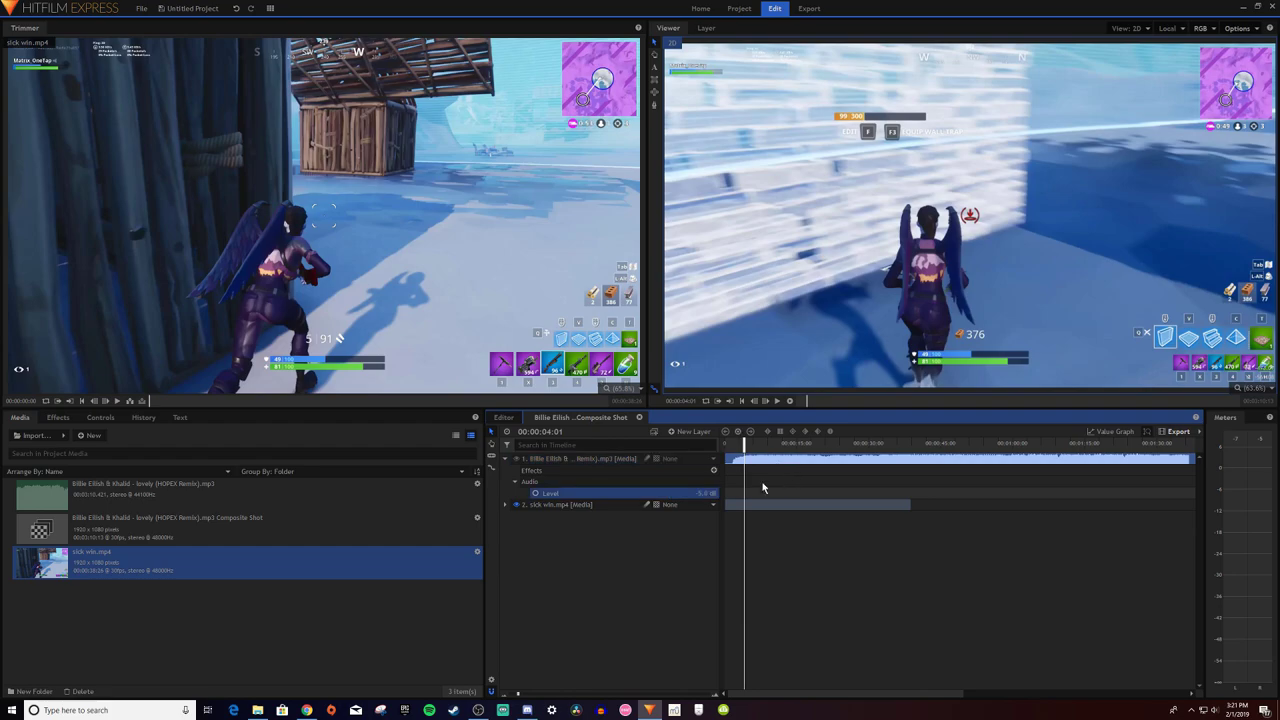
{"action": "left_click", "coordinate": [776, 402]}
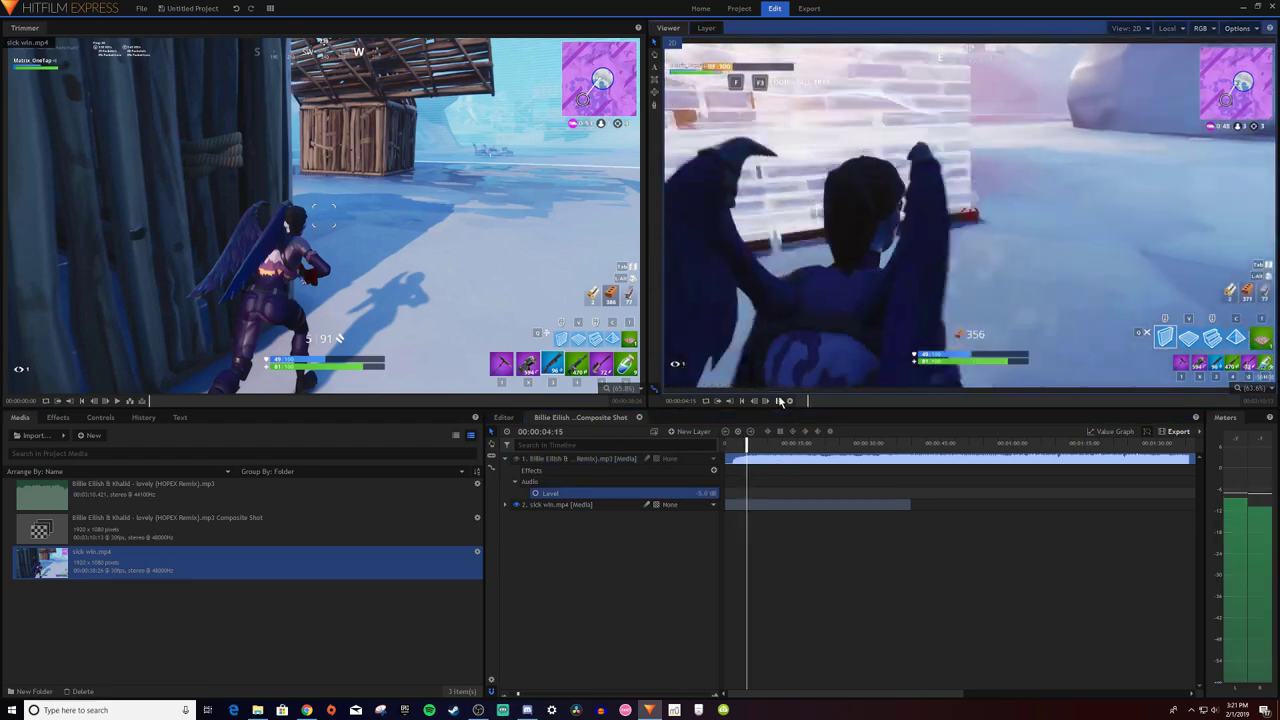
Step: Set the song layer's audio level to -11 dB, playing the composite shot between adjustments to check the volume
{"action": "left_click_drag", "start_coordinate": [671, 493], "coordinate": [655, 493]}
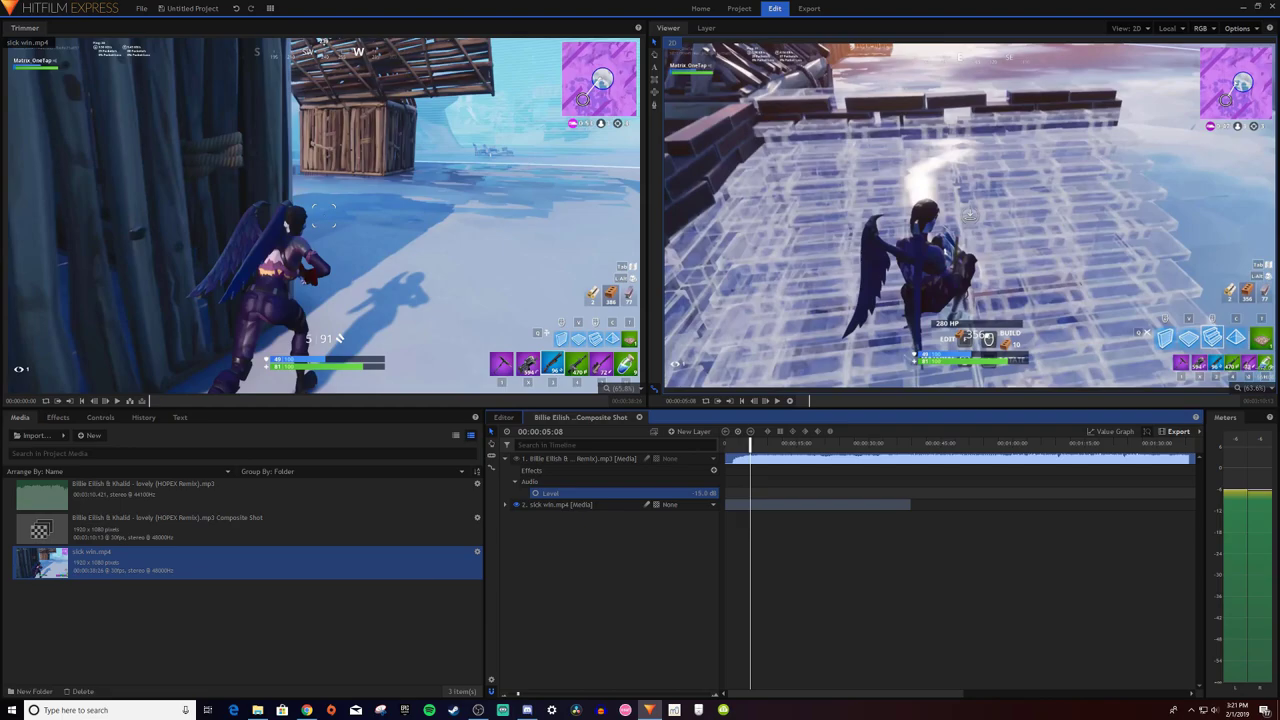
{"action": "left_click", "coordinate": [776, 401]}
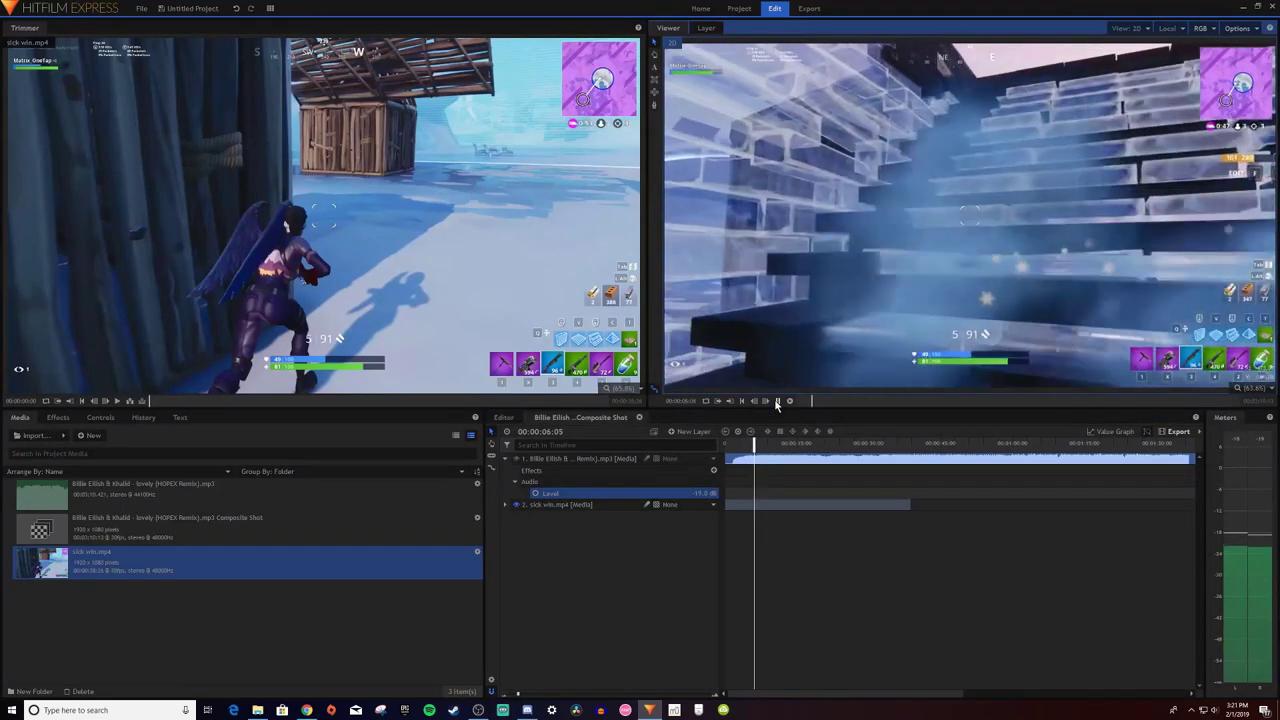
{"action": "left_click", "coordinate": [698, 493]}
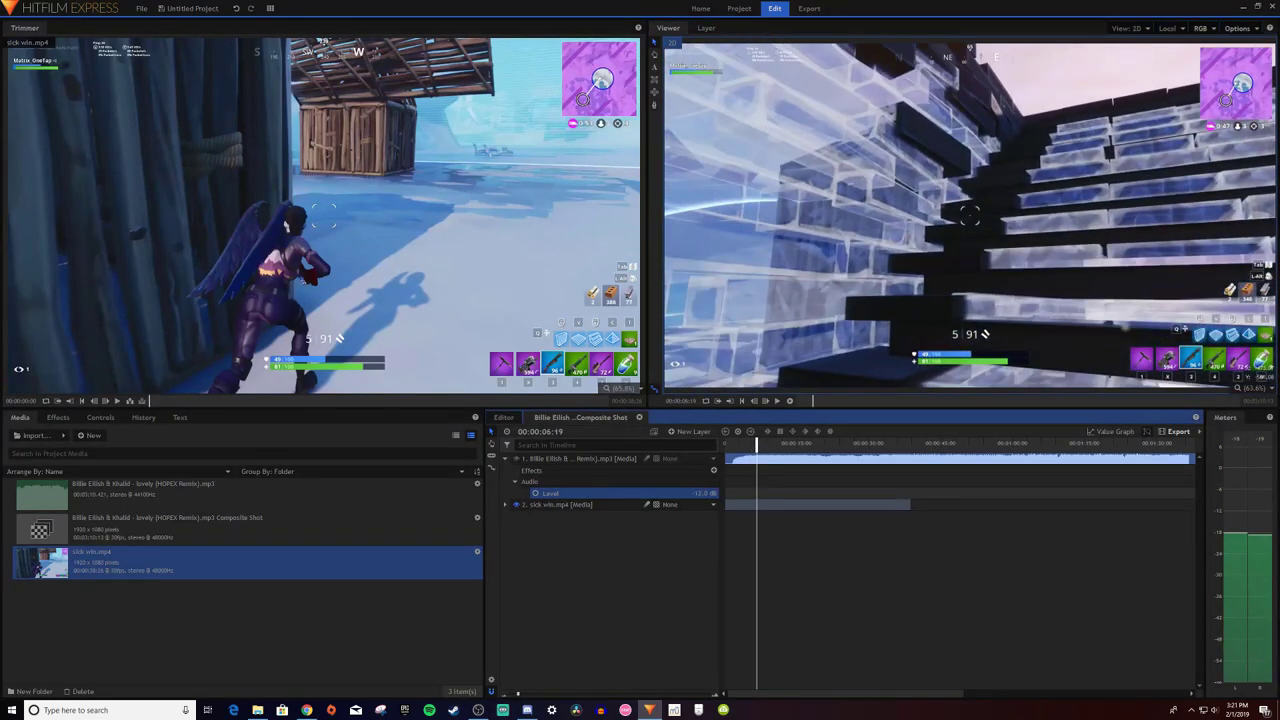
{"action": "left_click", "coordinate": [779, 401]}
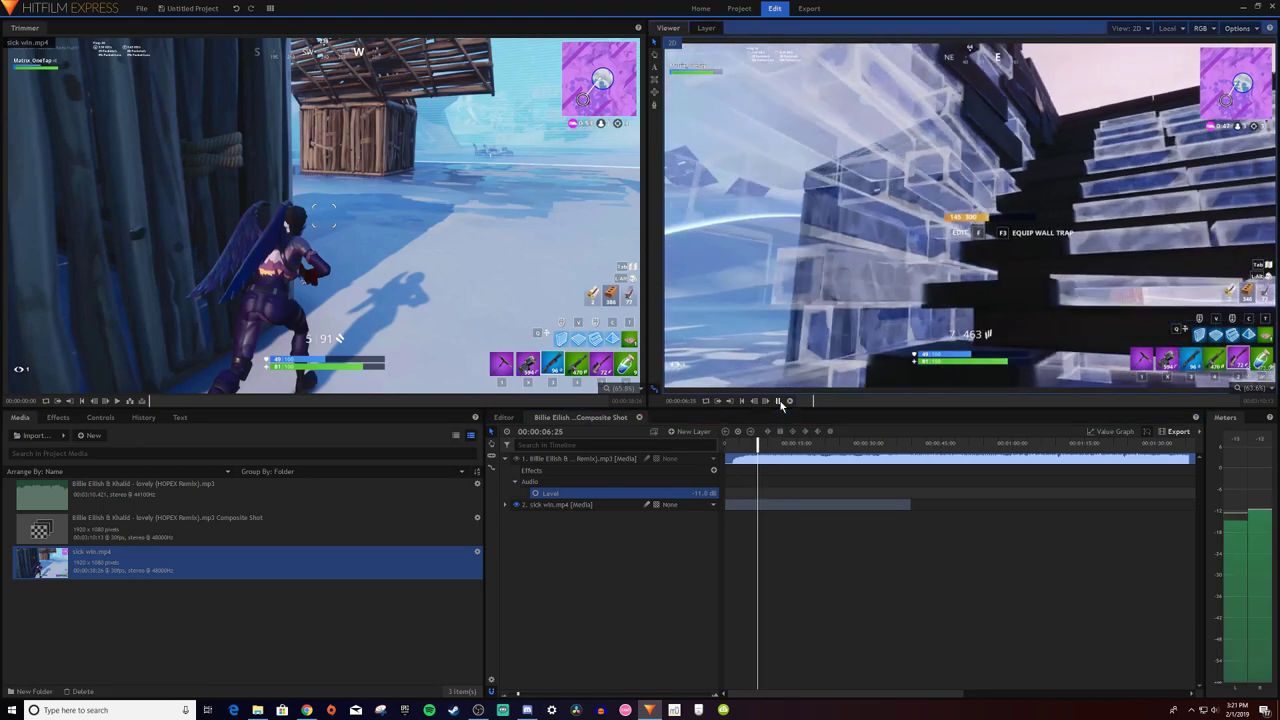
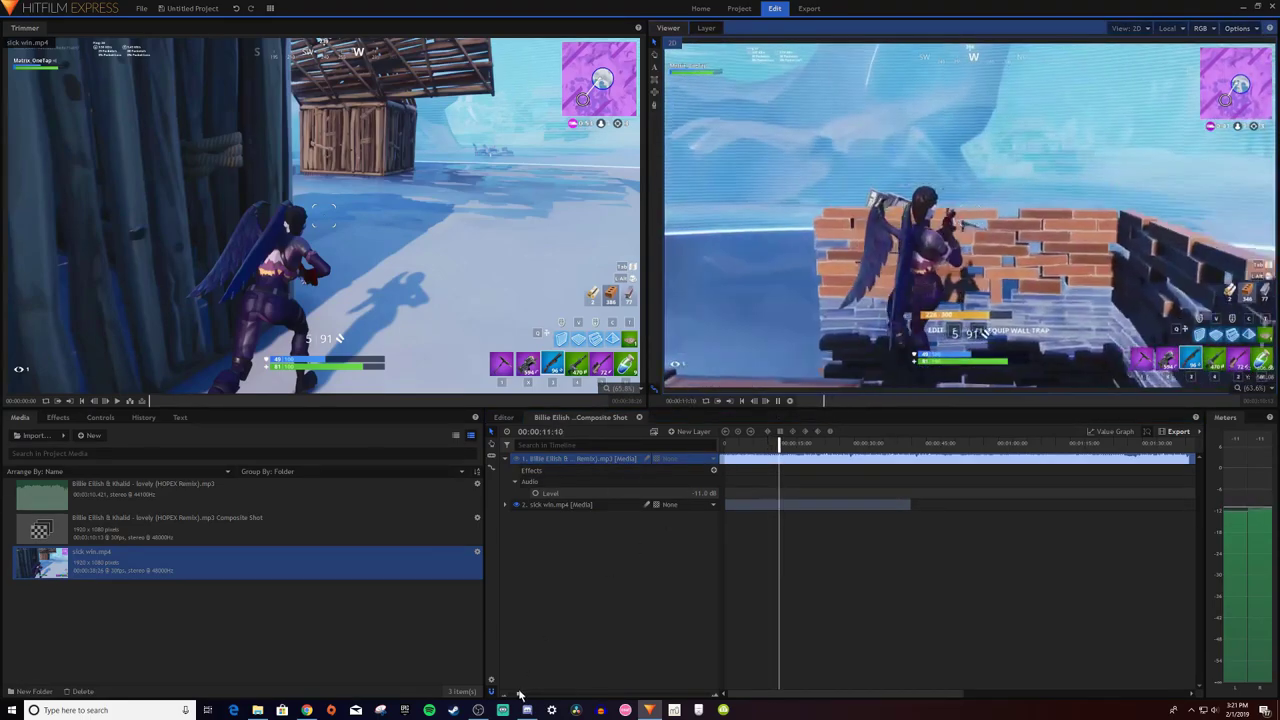
{"action": "key", "text": "space"}
Step: Play the composite shot onward from 00:00:11:20 to find the beat drop in the song
{"action": "scroll", "coordinate": [760, 600], "scroll_direction": "up", "scroll_amount": 3}
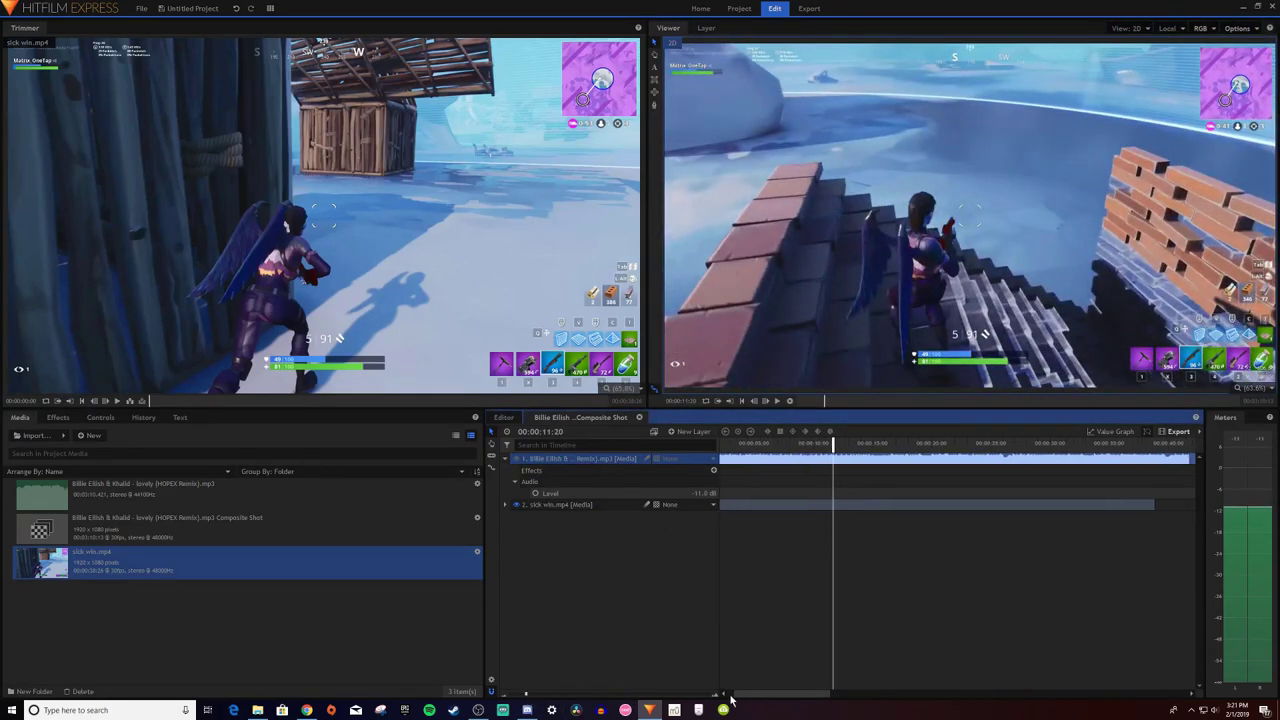
{"action": "left_click_drag", "start_coordinate": [526, 697], "coordinate": [530, 697]}
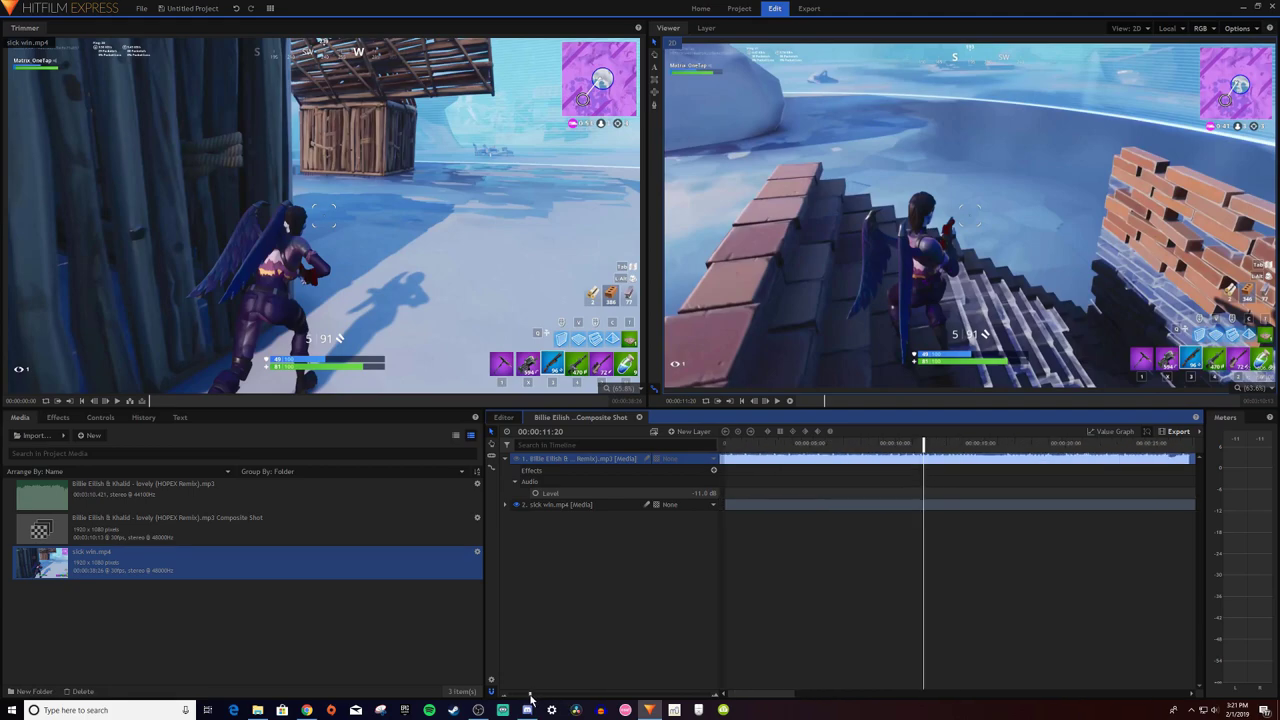
{"action": "left_click_drag", "start_coordinate": [766, 694], "coordinate": [785, 690]}
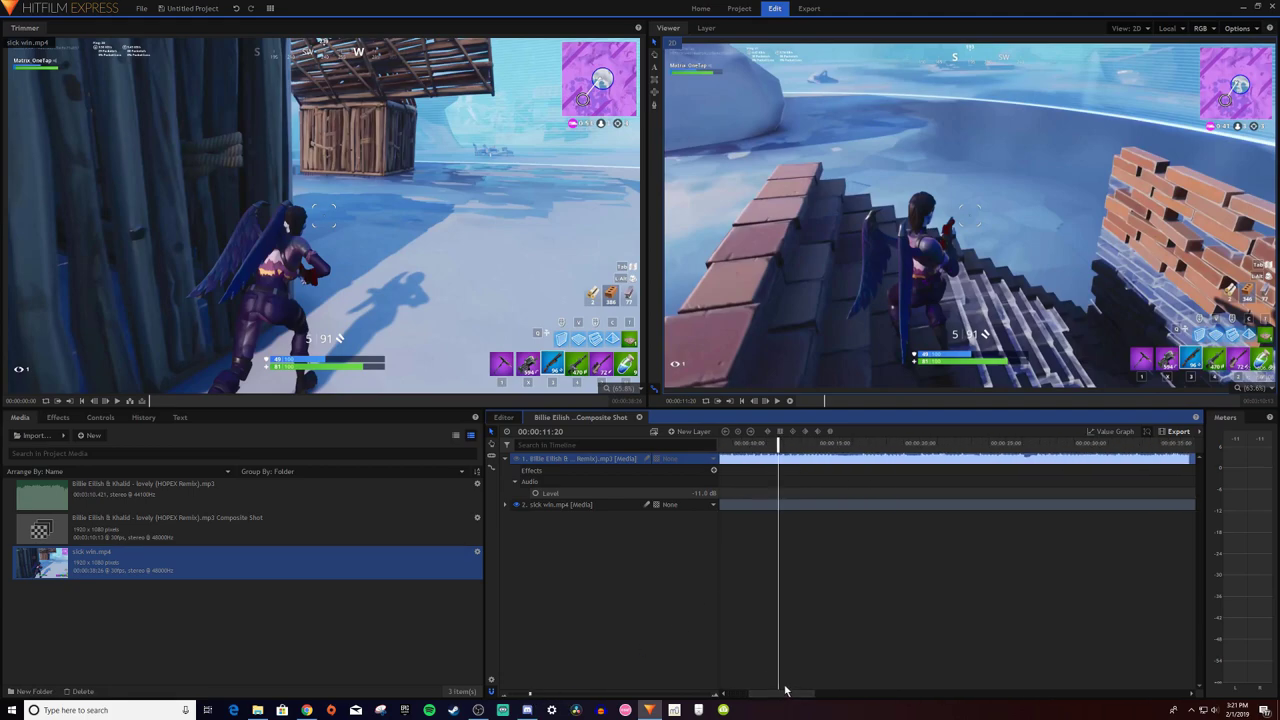
{"action": "left_click", "coordinate": [778, 400]}
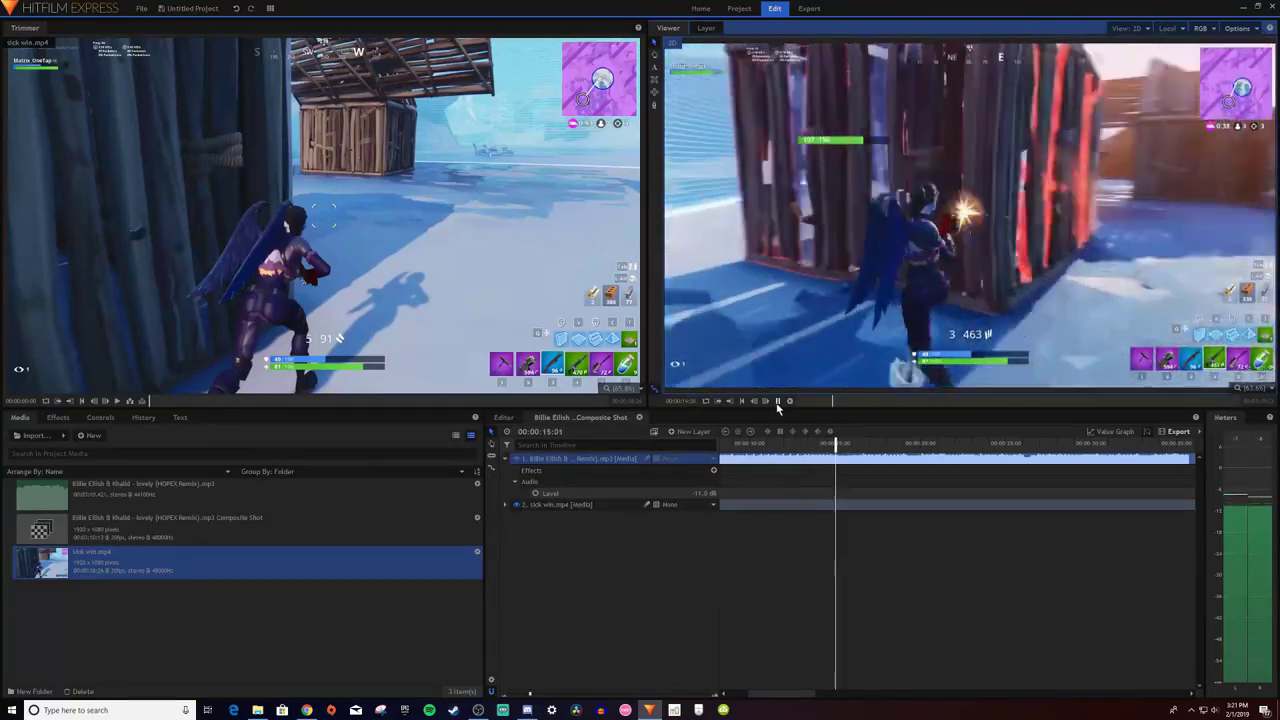
{"action": "left_click", "coordinate": [778, 400]}
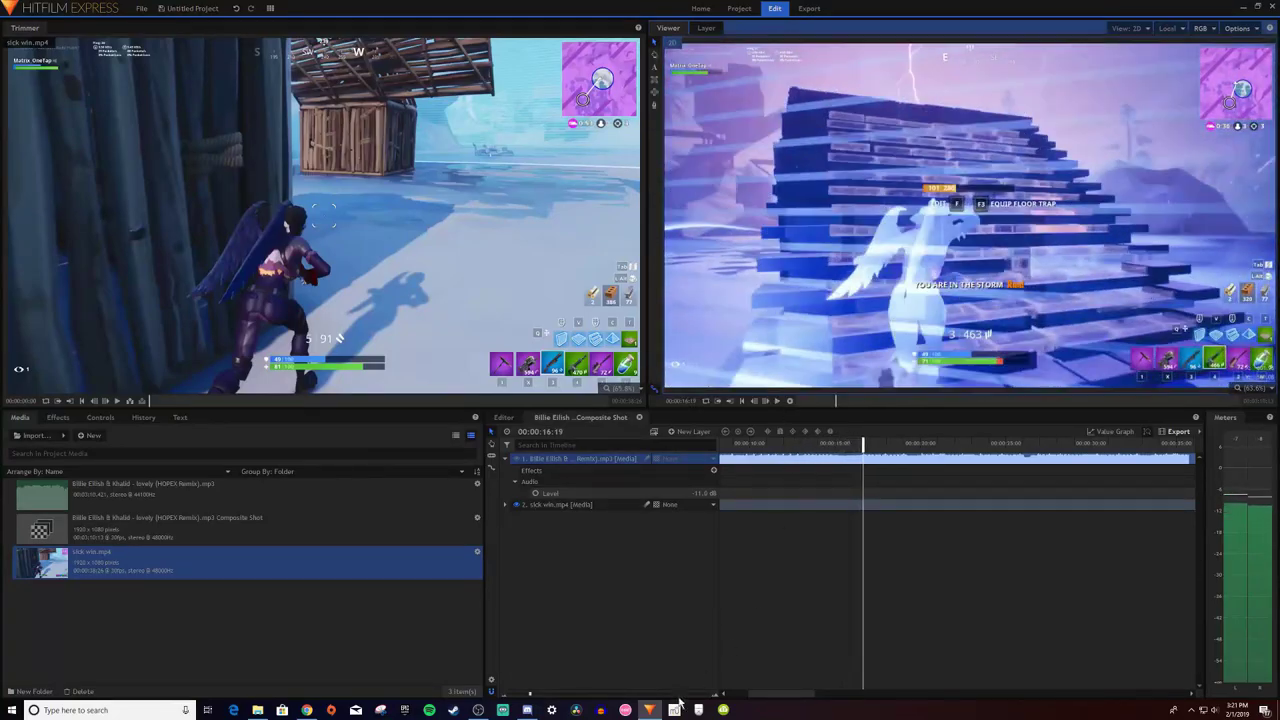
Step: Place the playhead on the song's beat drop at 00:00:16:19, checking the spot by playing from it
{"action": "left_click_drag", "start_coordinate": [530, 693], "coordinate": [548, 693]}
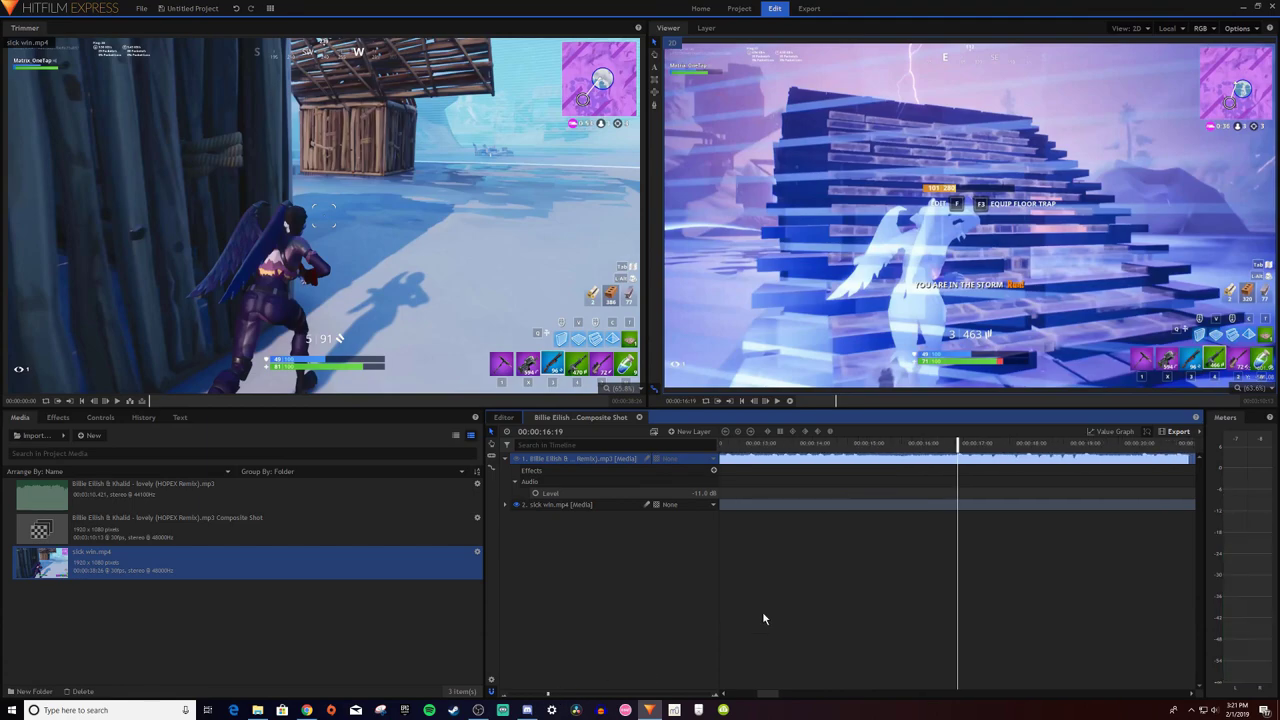
{"action": "mouse_move", "coordinate": [966, 443]}
{"action": "left_mouse_down"}
{"action": "mouse_move", "coordinate": [946, 443]}
{"action": "mouse_move", "coordinate": [978, 443]}
{"action": "left_mouse_up"}
{"action": "left_click_drag", "start_coordinate": [575, 700], "coordinate": [588, 694]}
{"action": "mouse_move", "coordinate": [894, 443]}
{"action": "left_mouse_down"}
{"action": "mouse_move", "coordinate": [849, 443]}
{"action": "mouse_move", "coordinate": [869, 443]}
{"action": "left_mouse_up"}
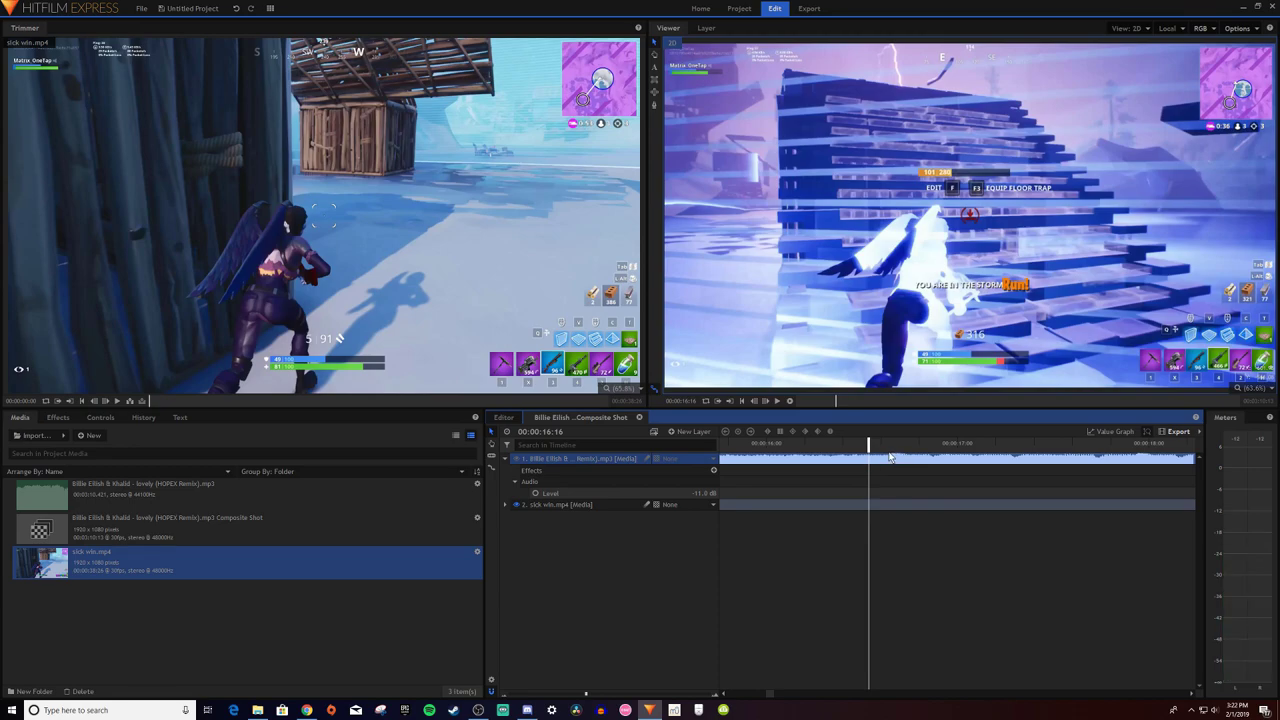
{"action": "left_click_drag", "start_coordinate": [872, 443], "coordinate": [887, 443]}
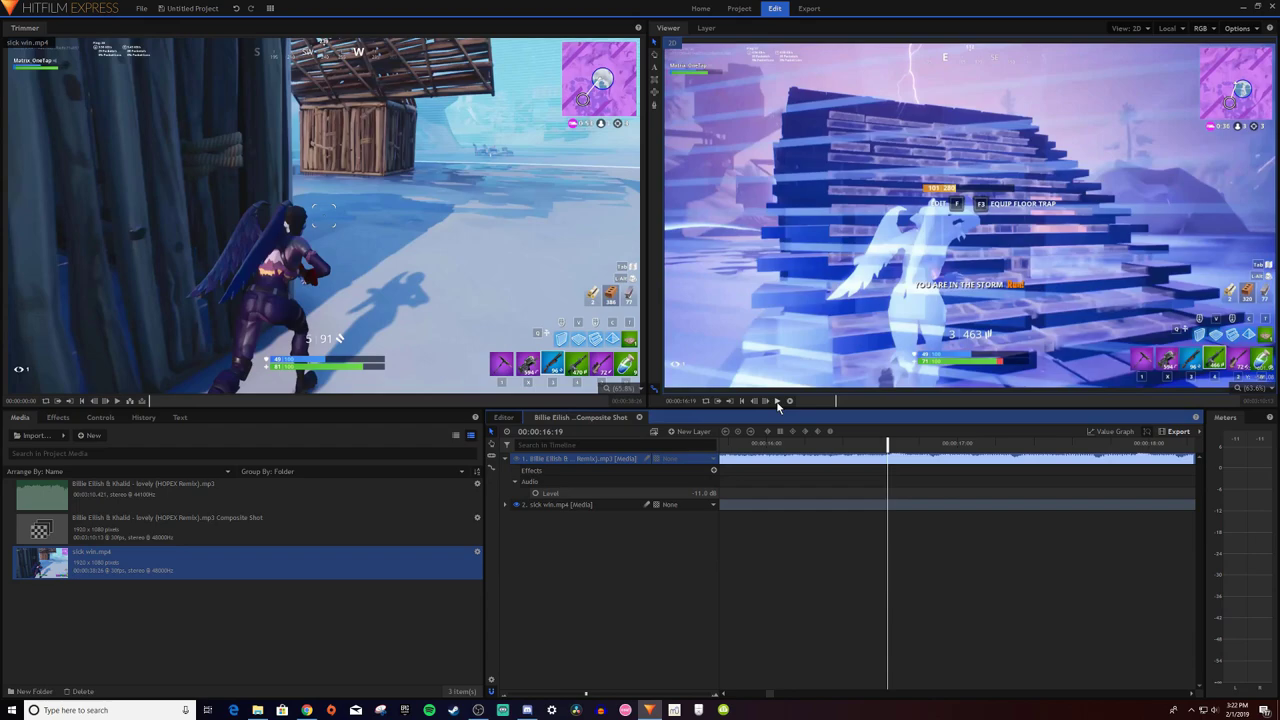
{"action": "left_click", "coordinate": [777, 401]}
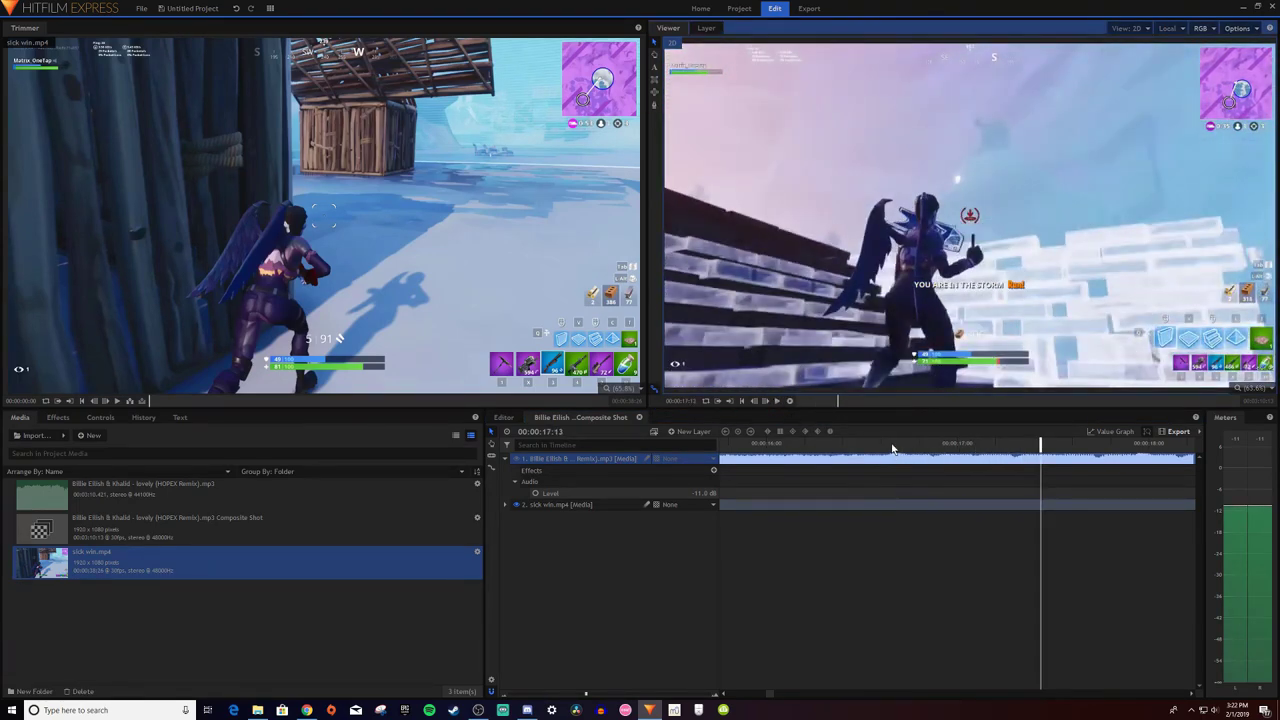
{"action": "left_click", "coordinate": [884, 575]}
{"action": "mouse_move", "coordinate": [553, 693]}
{"action": "left_mouse_down"}
{"action": "mouse_move", "coordinate": [531, 693]}
{"action": "mouse_move", "coordinate": [576, 700]}
{"action": "mouse_move", "coordinate": [566, 697]}
{"action": "left_mouse_up"}
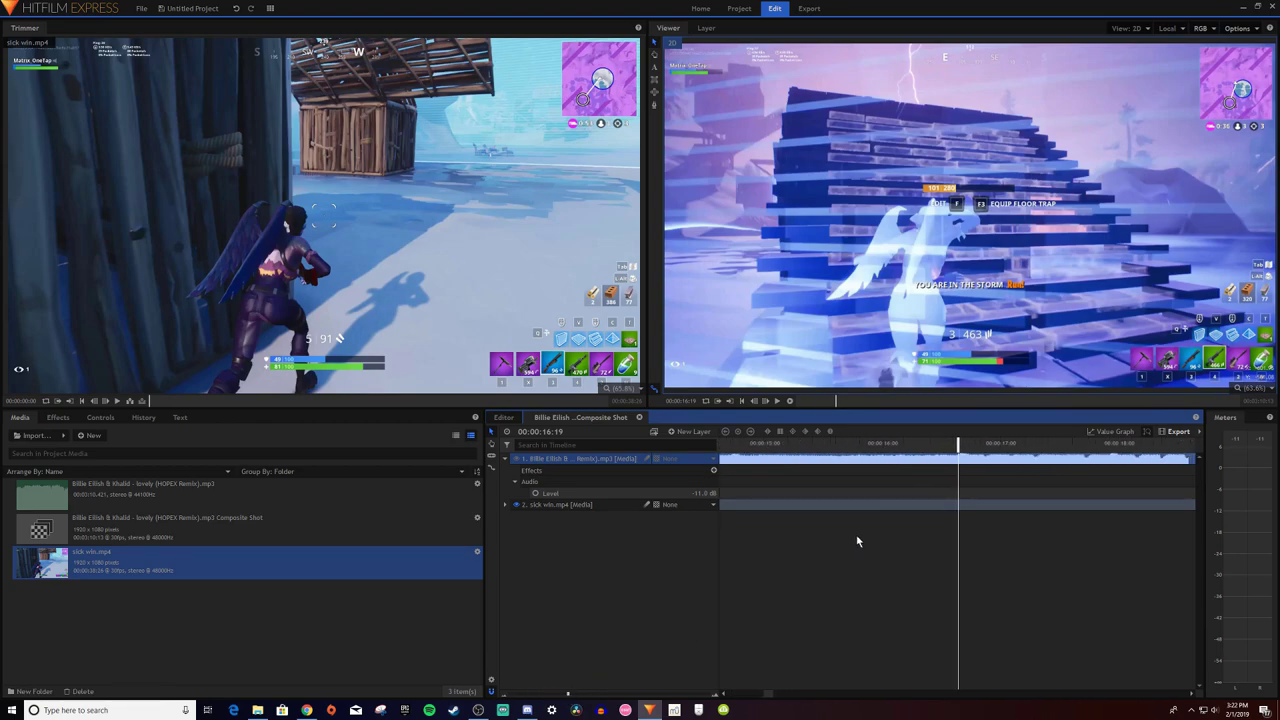
{"action": "left_click", "coordinate": [960, 444]}
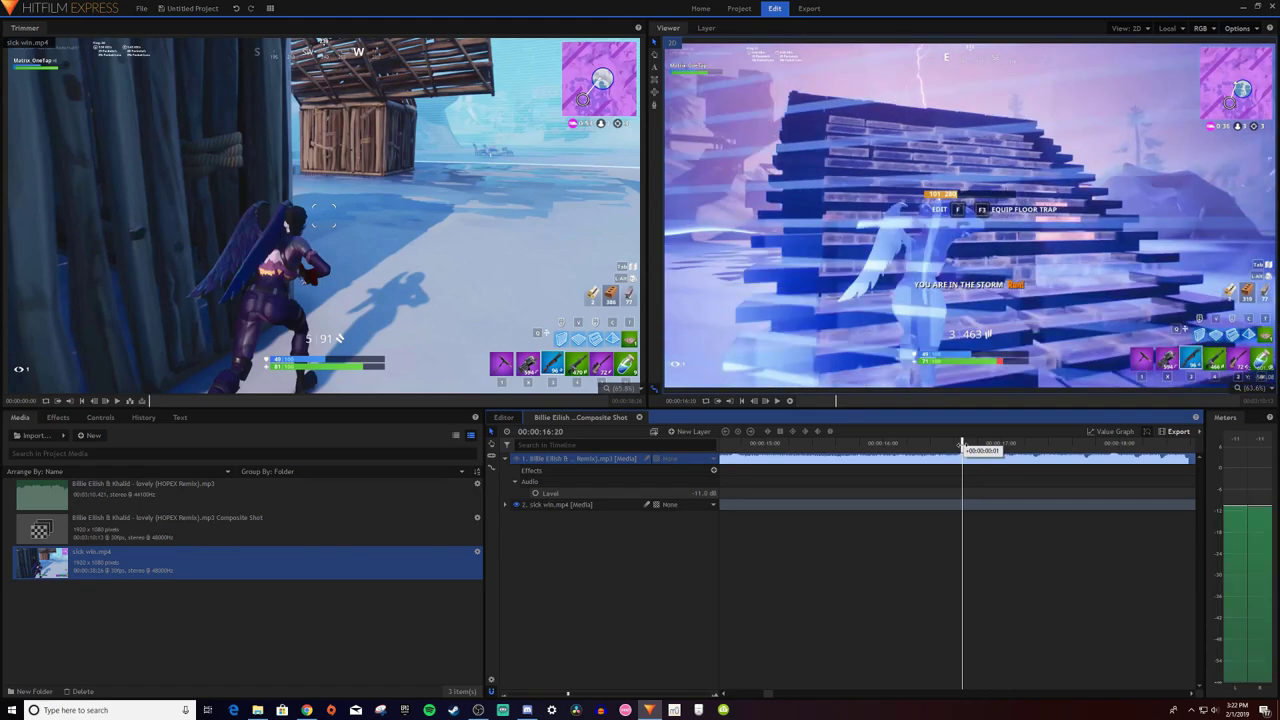
Step: Slide the sick win.mp4 layer earlier so its final shot meets the beat at 00:00:16:19, and play that section
{"action": "left_click_drag", "start_coordinate": [568, 696], "coordinate": [548, 696]}
{"action": "left_click", "coordinate": [1025, 505]}
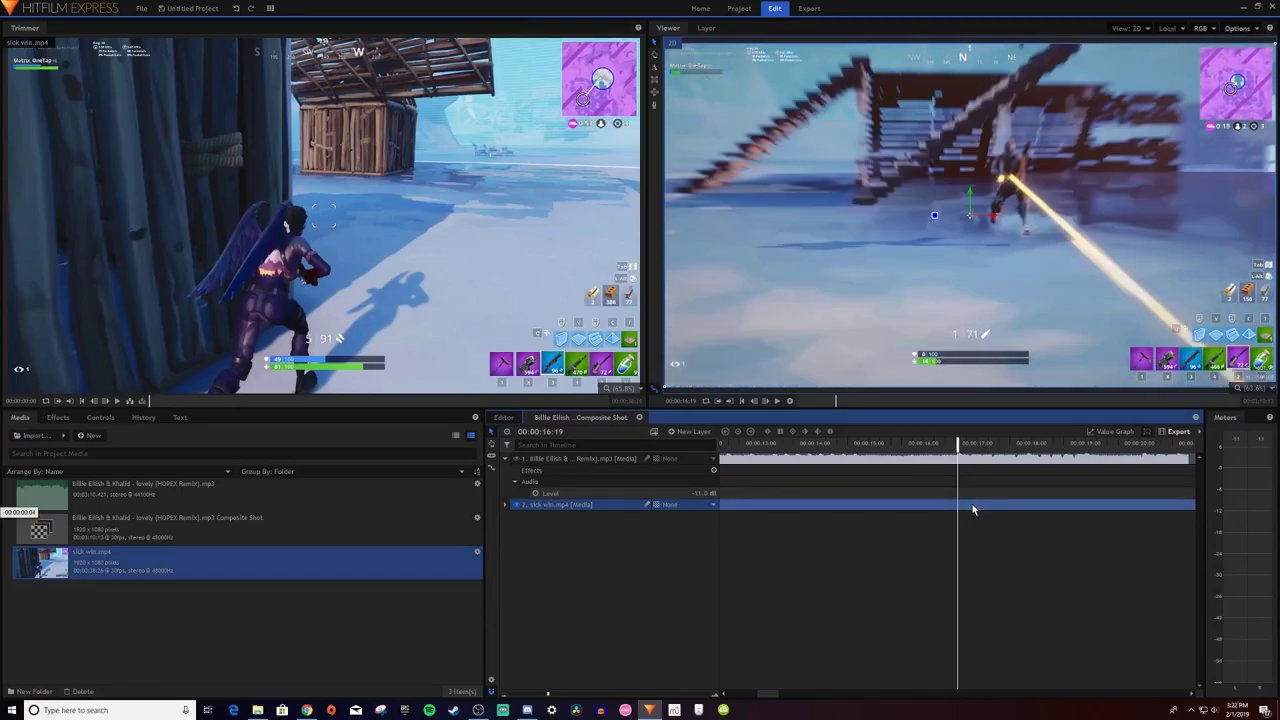
{"action": "left_click", "coordinate": [922, 446]}
{"action": "left_click", "coordinate": [866, 446]}
{"action": "left_click", "coordinate": [777, 401]}
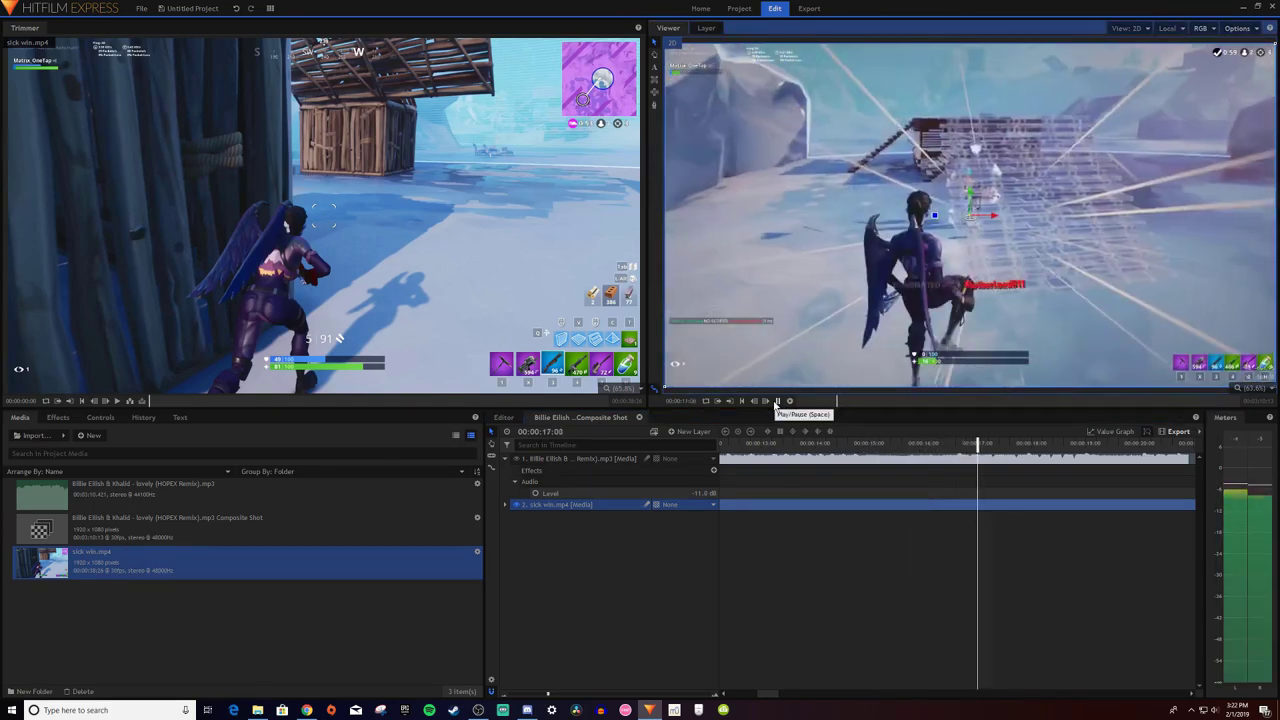
{"action": "left_click", "coordinate": [777, 401]}
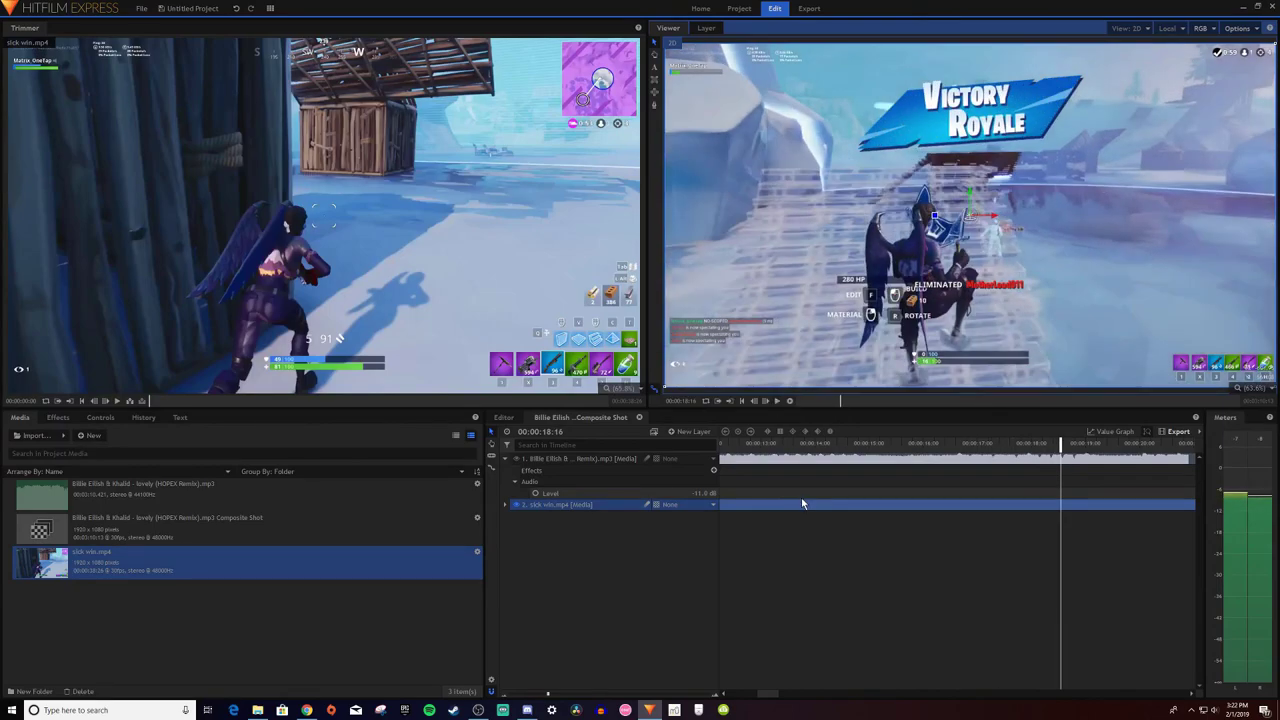
Step: Play the composite shot from 00:00:12:29 and scrub around the final shot to check its sync with the beat
{"action": "left_click", "coordinate": [758, 444]}
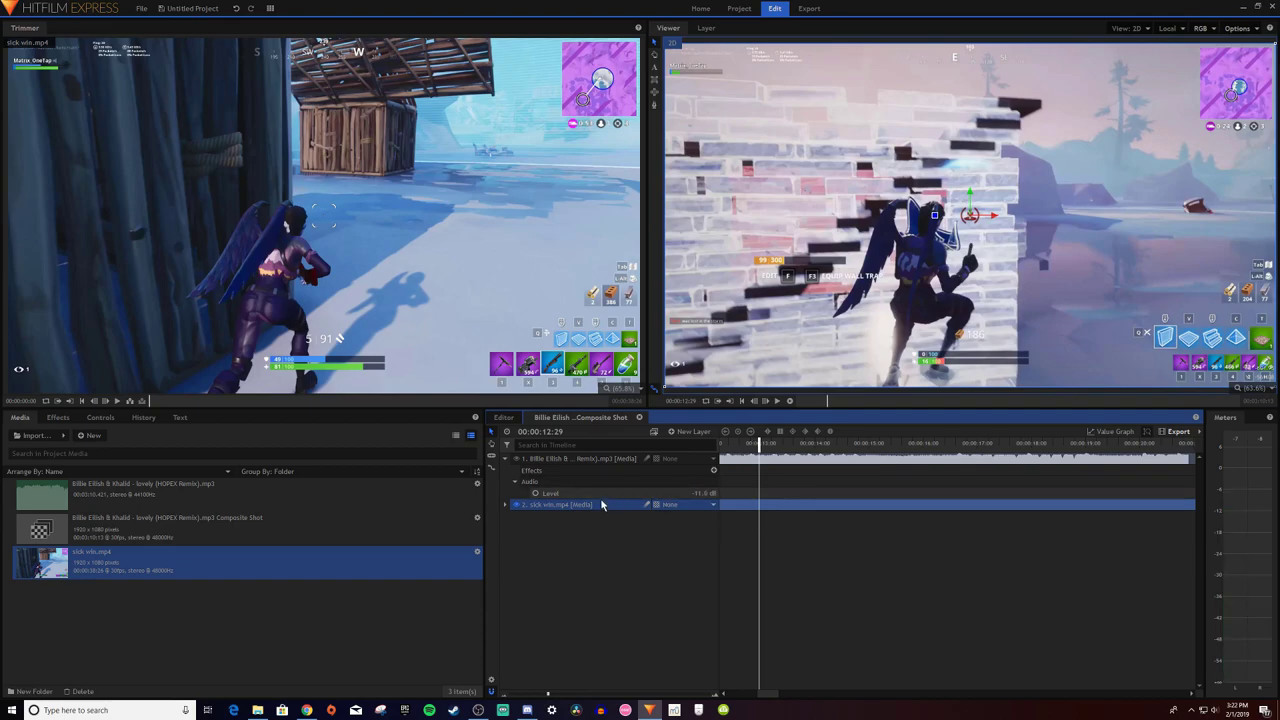
{"action": "left_click", "coordinate": [778, 401]}
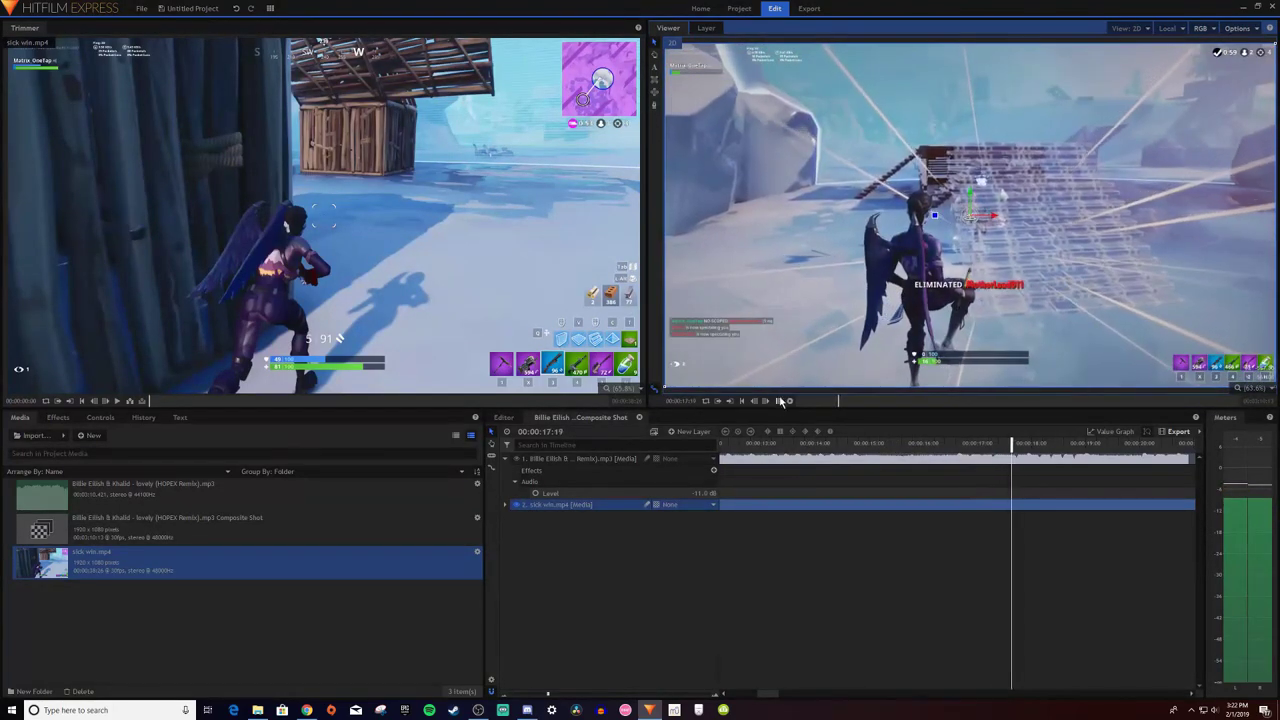
{"action": "key", "text": "space"}
{"action": "left_click", "coordinate": [956, 444]}
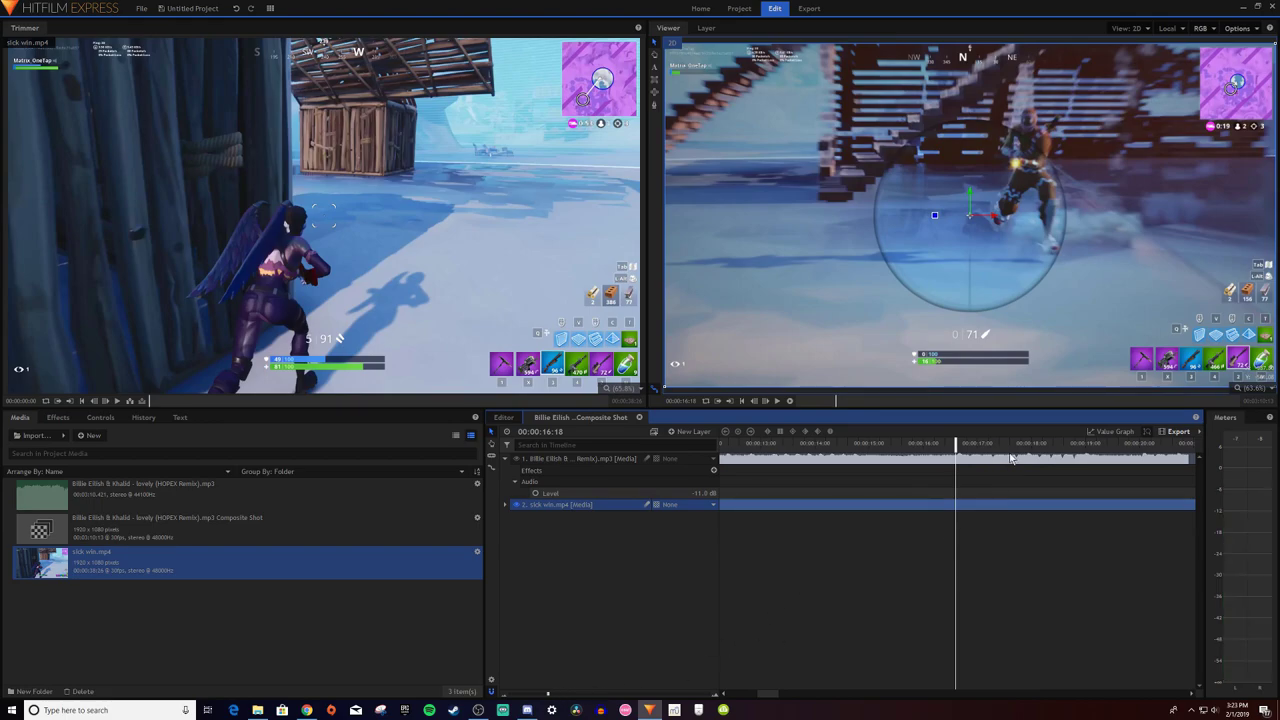
{"action": "left_click_drag", "start_coordinate": [958, 447], "coordinate": [890, 449]}
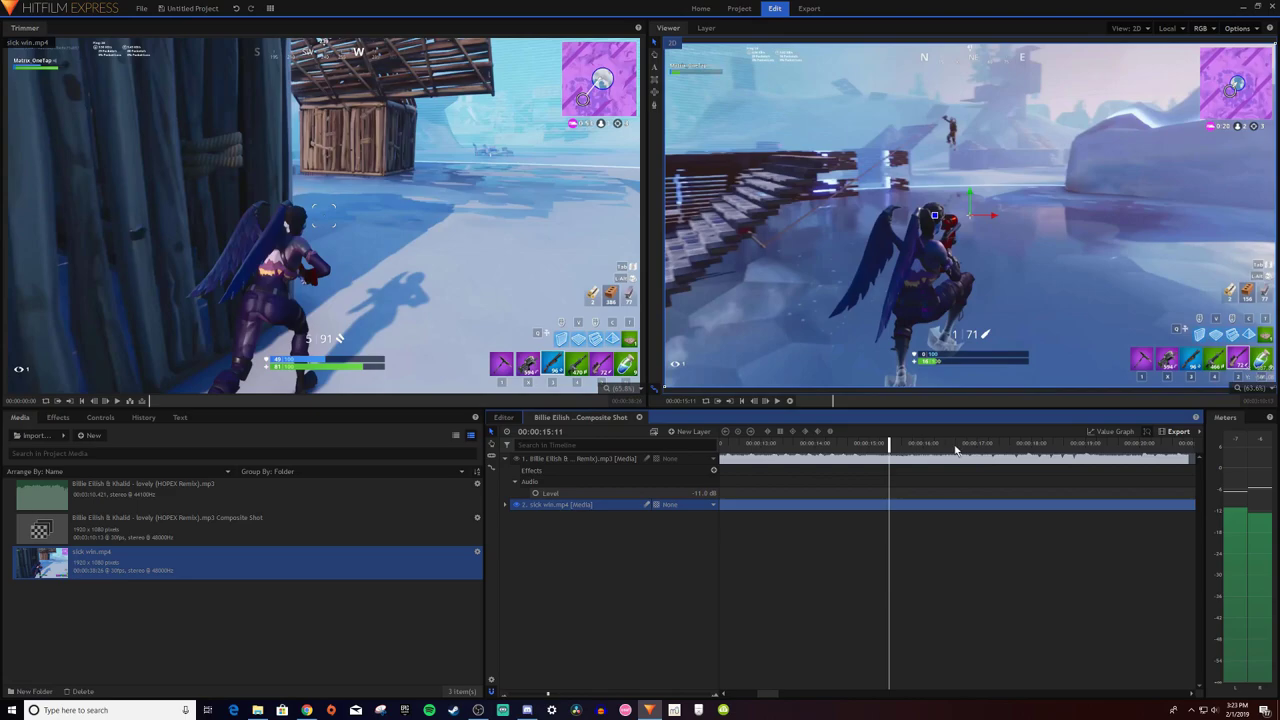
{"action": "left_click", "coordinate": [956, 446]}
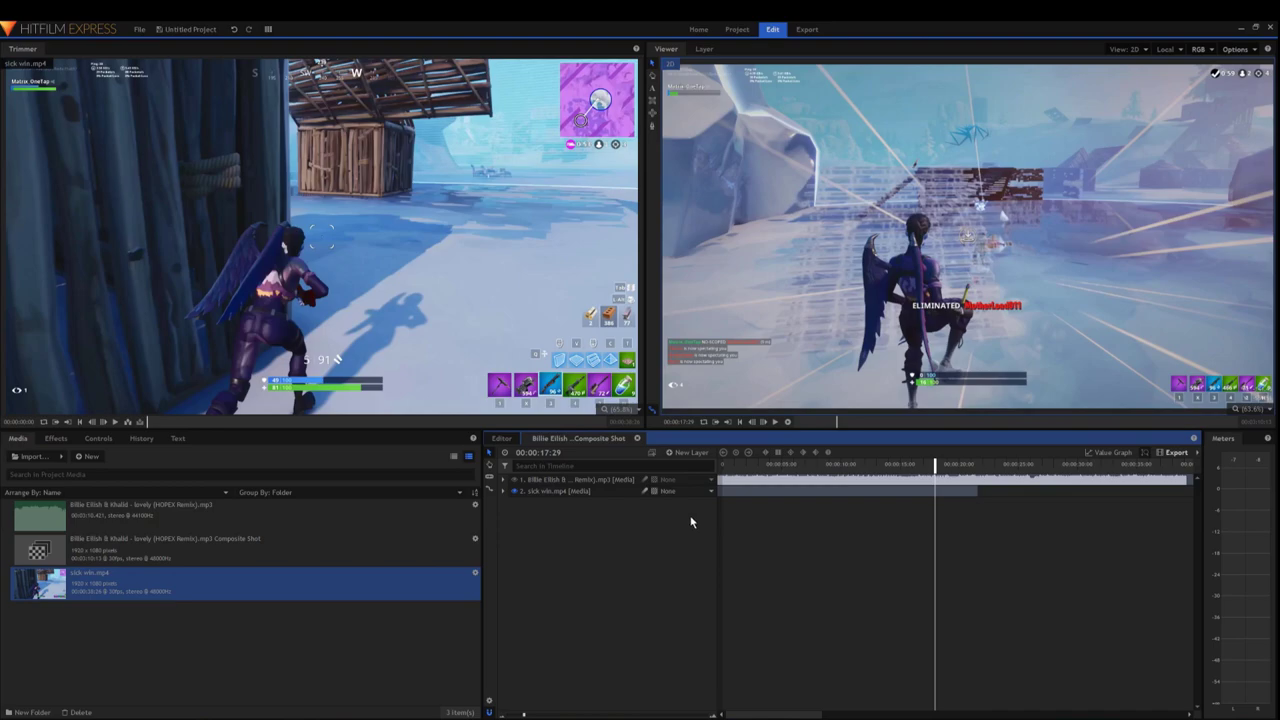
Step: Scrub through the composite shot from about 00:00:07:00 and place the playhead at 00:00:09:00
{"action": "left_click", "coordinate": [797, 466]}
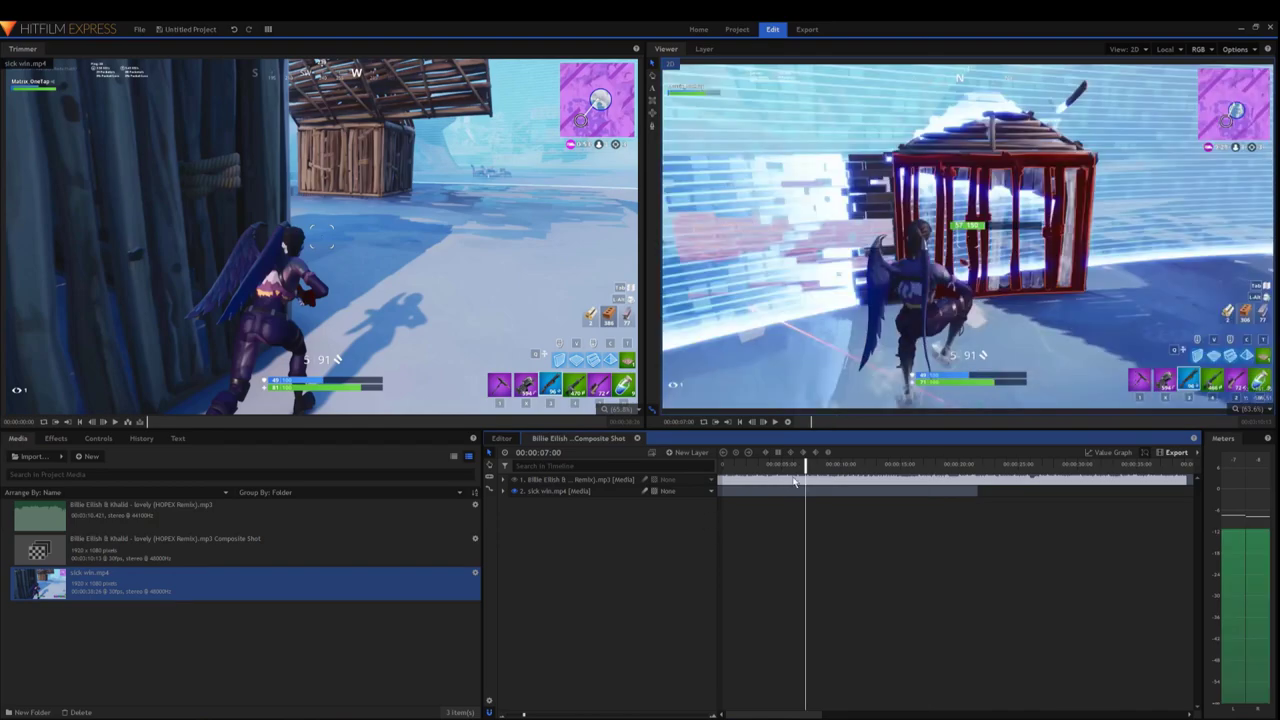
{"action": "left_click", "coordinate": [831, 467]}
{"action": "left_click", "coordinate": [817, 466]}
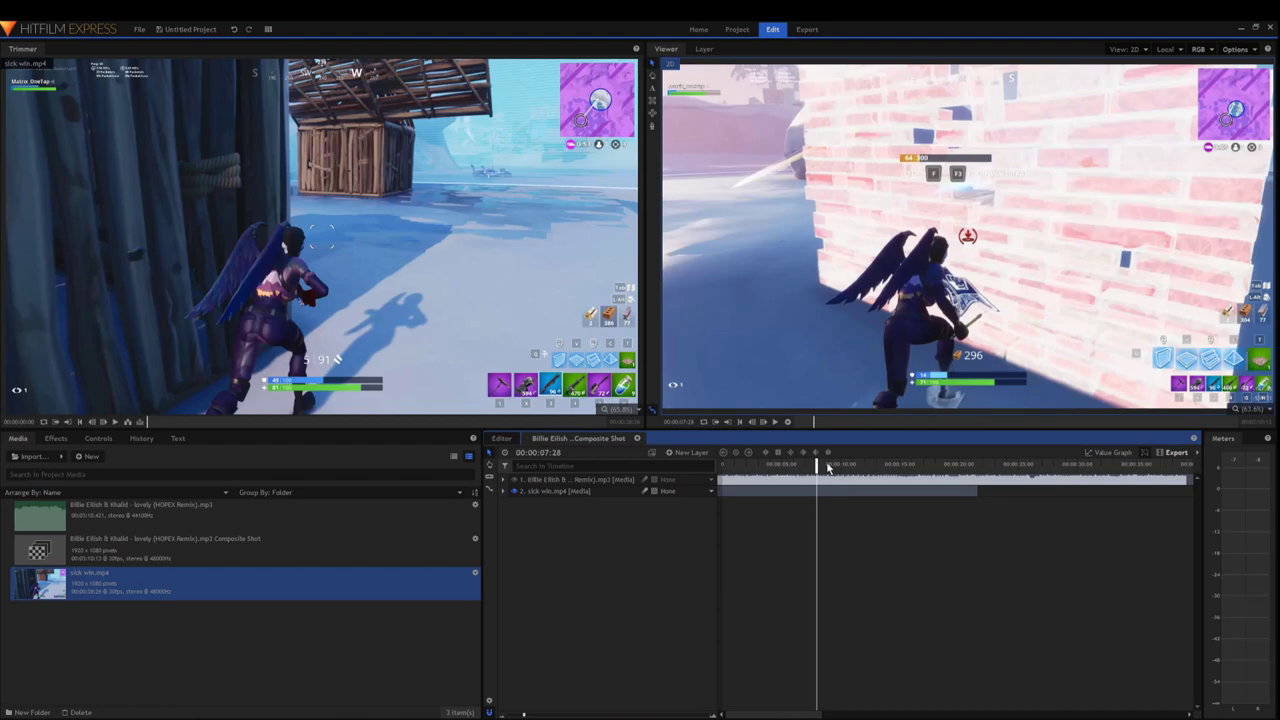
{"action": "left_click", "coordinate": [829, 467]}
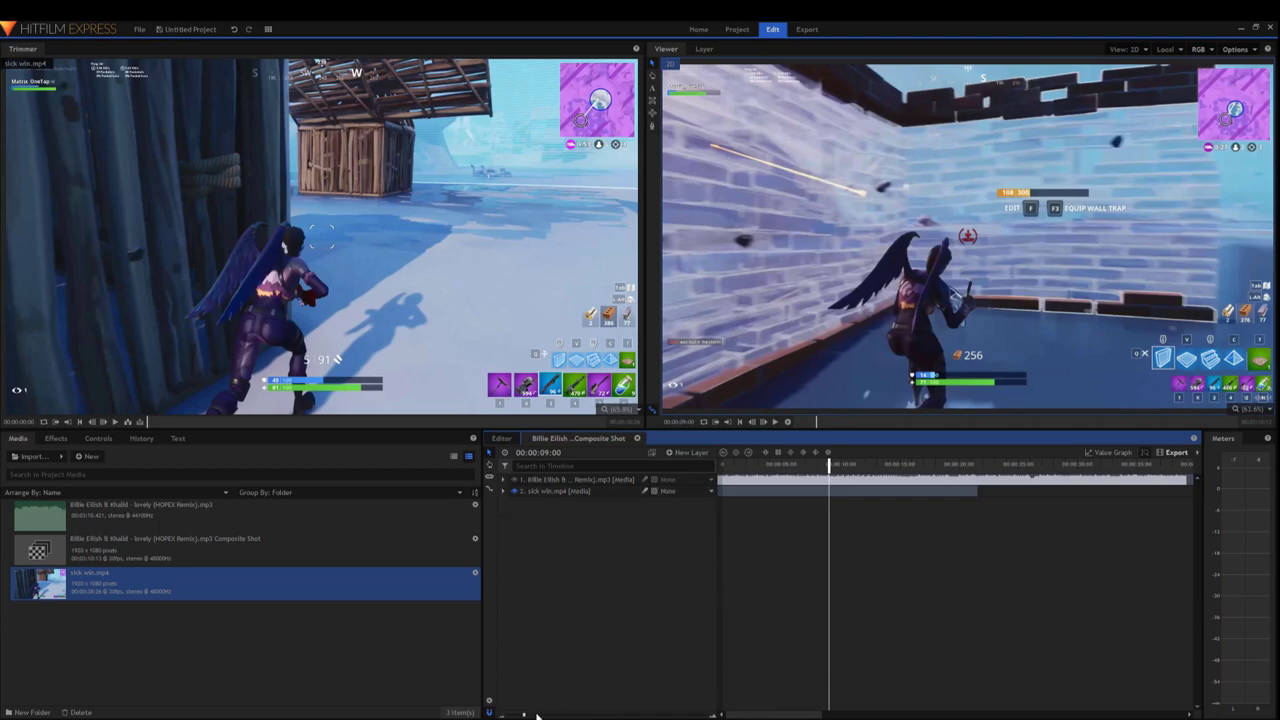
{"action": "left_click_drag", "start_coordinate": [524, 715], "coordinate": [535, 713]}
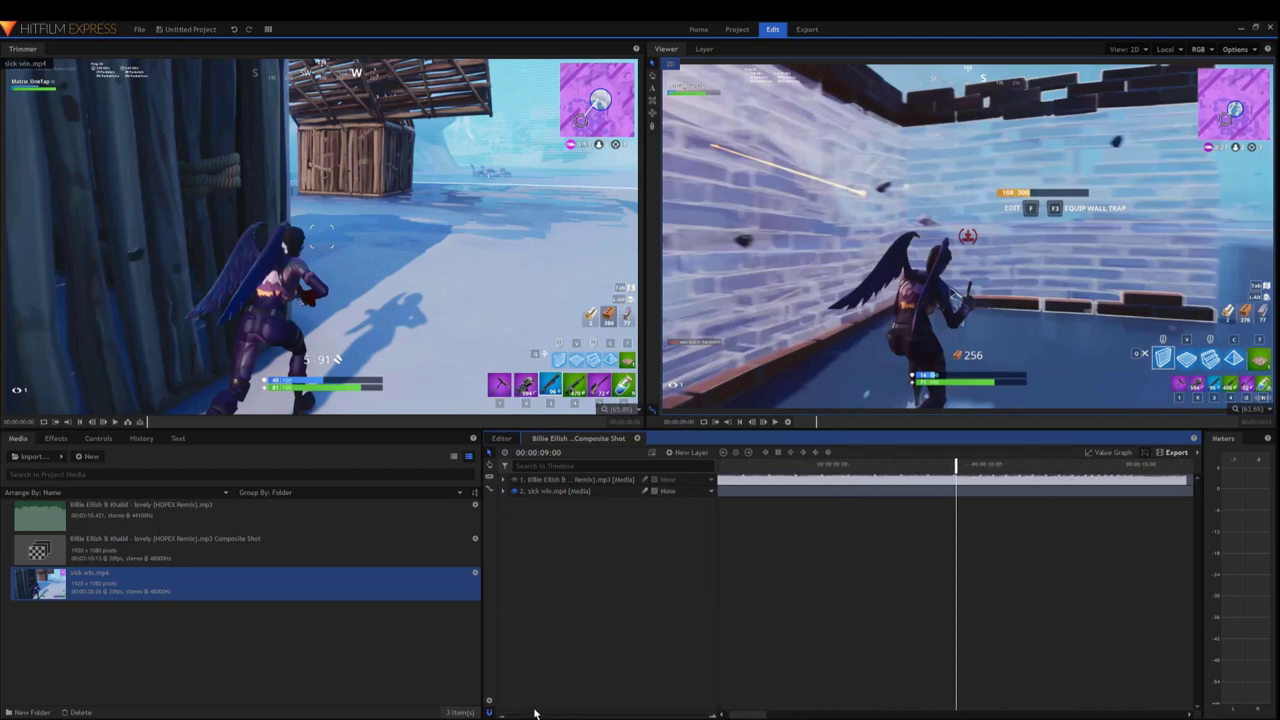
{"action": "left_click_drag", "start_coordinate": [722, 715], "coordinate": [750, 715]}
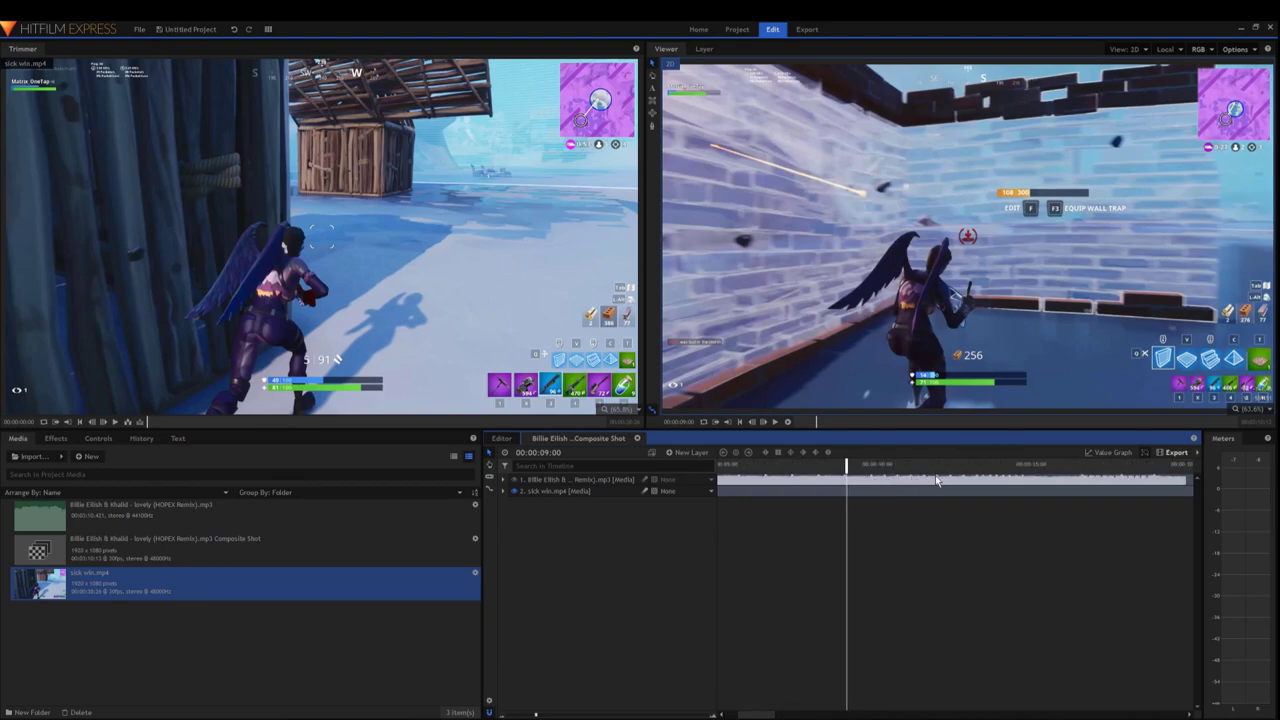
Step: Expand the Transform properties of the sick win.mp4 layer
{"action": "left_click", "coordinate": [503, 492]}
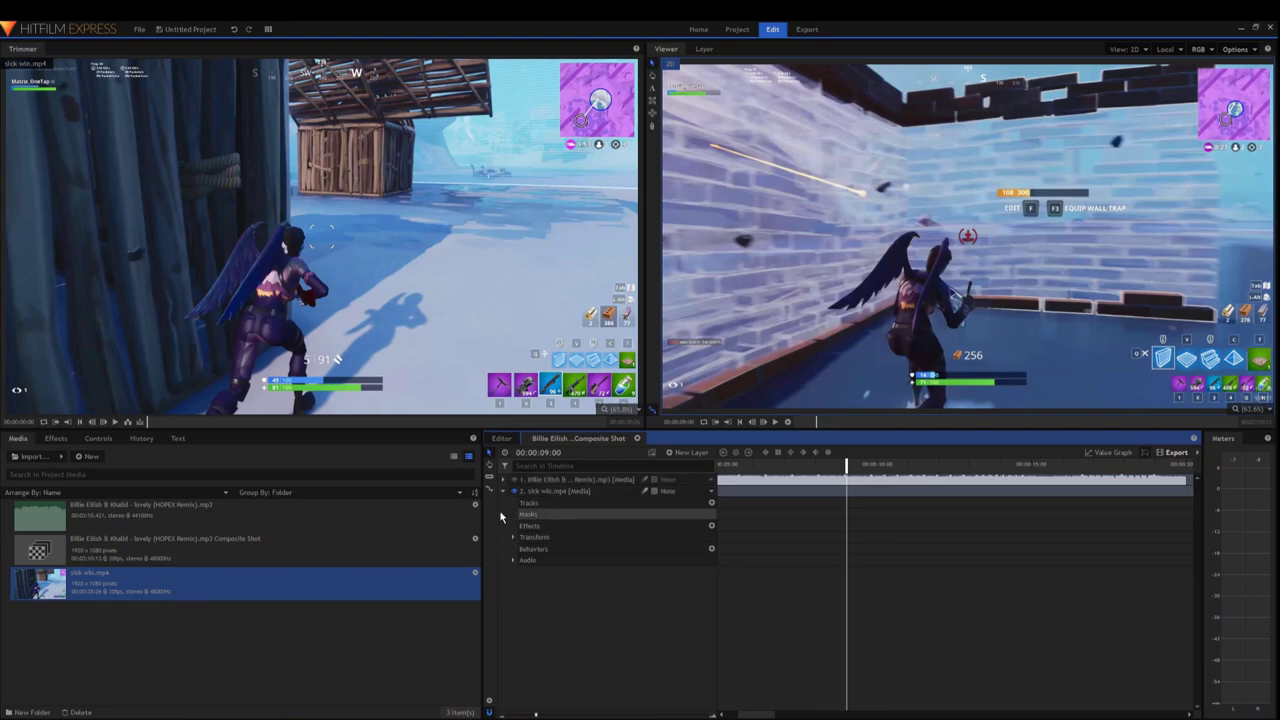
{"action": "left_click", "coordinate": [514, 538]}
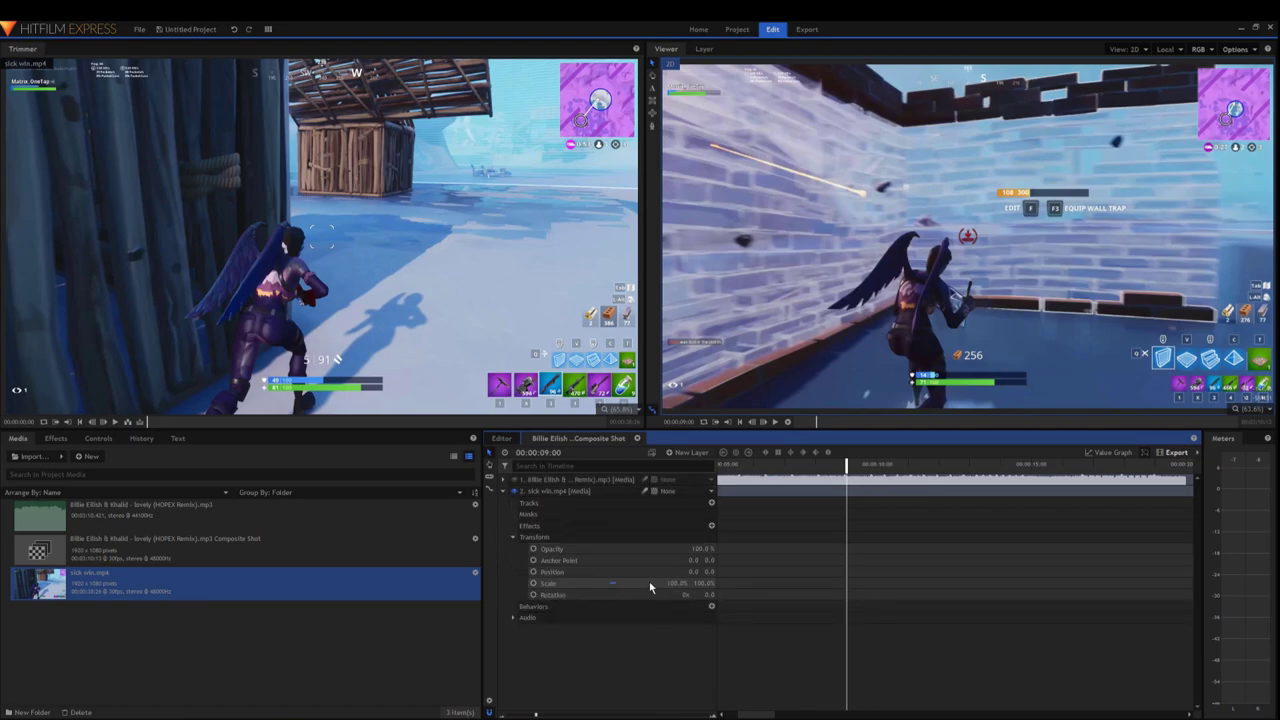
Step: Try scaling down the sick win.mp4 layer, and set its scale back to 100%
{"action": "mouse_move", "coordinate": [677, 583]}
{"action": "left_mouse_down"}
{"action": "mouse_move", "coordinate": [700, 583]}
{"action": "mouse_move", "coordinate": [666, 583]}
{"action": "left_mouse_up"}
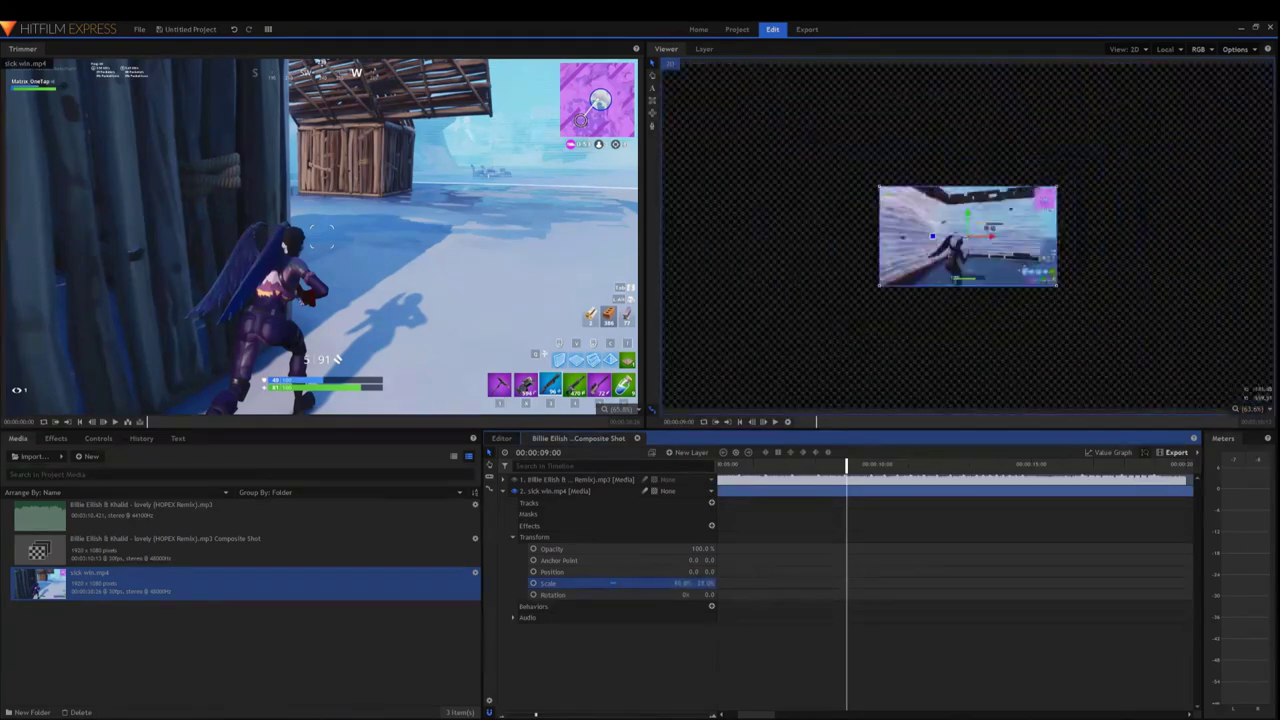
{"action": "left_click", "coordinate": [683, 583]}
{"action": "type", "text": "10"}
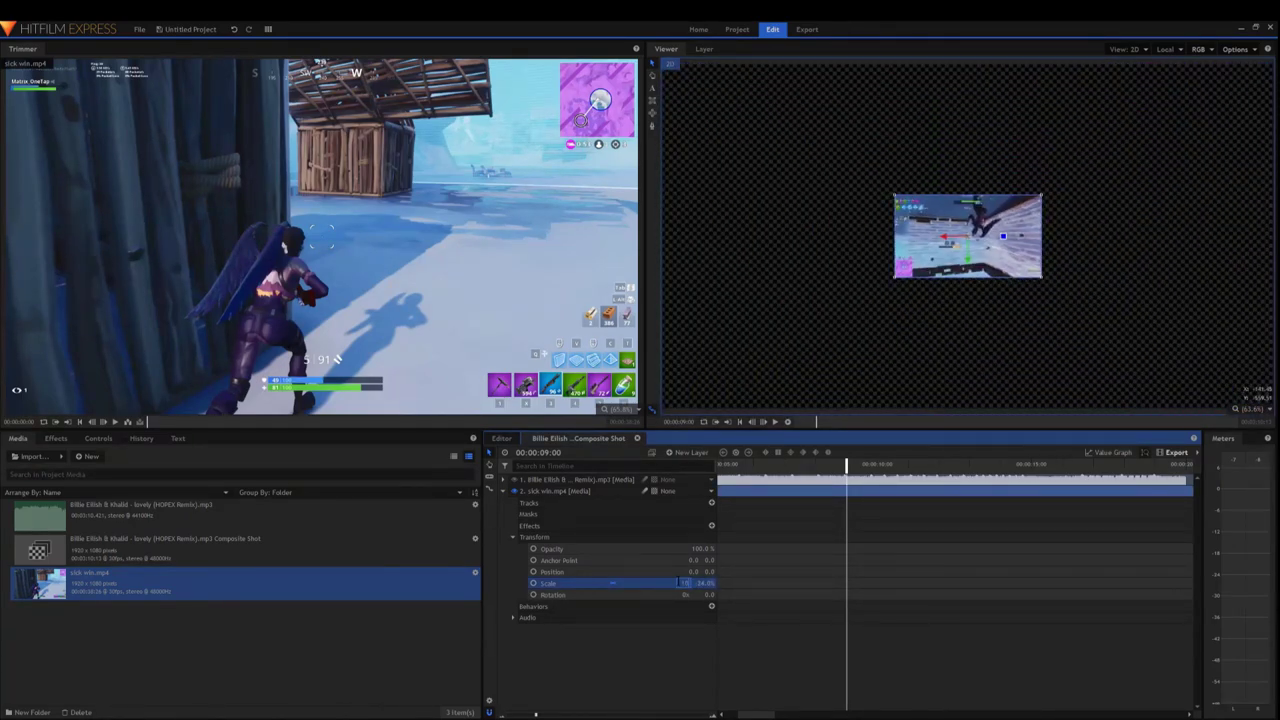
{"action": "type", "text": "0"}
{"action": "key", "text": "Return"}
Step: Play several passages of the composite shot between about 00:00:10:00 and 00:00:16:00 to listen for the beats
{"action": "left_click_drag", "start_coordinate": [756, 714], "coordinate": [763, 714]}
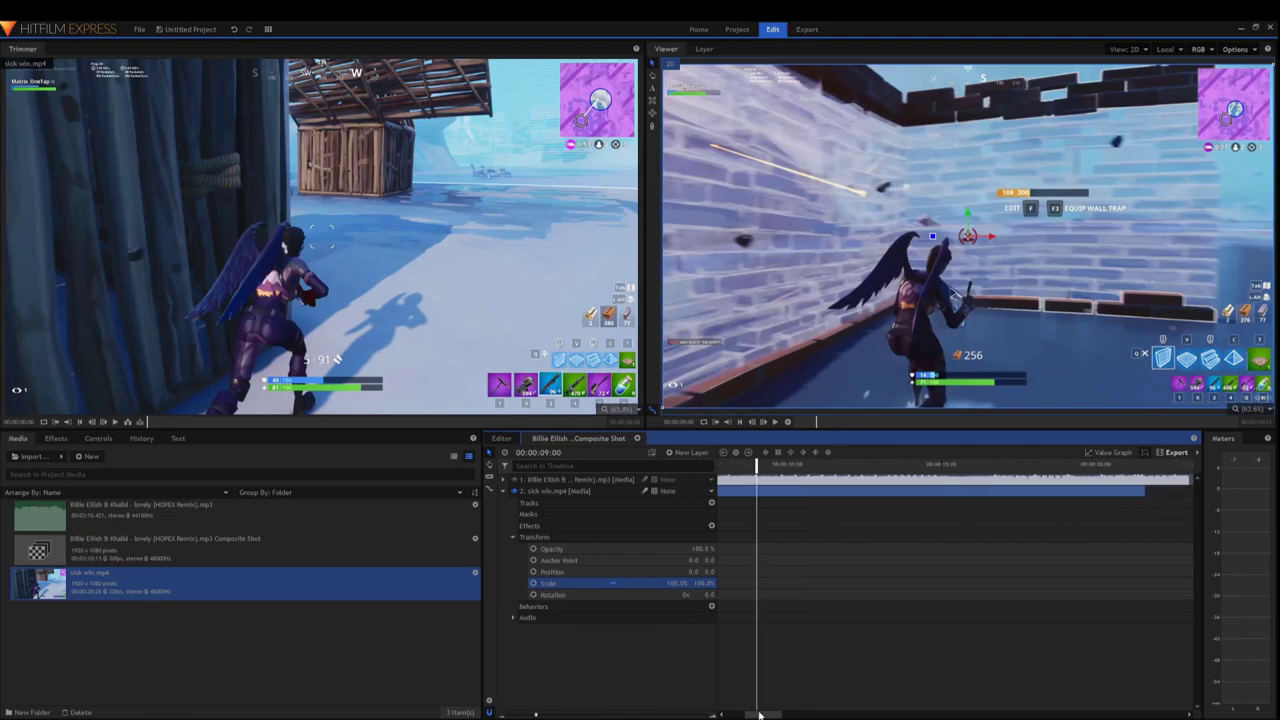
{"action": "left_click", "coordinate": [966, 472]}
{"action": "key", "text": "space"}
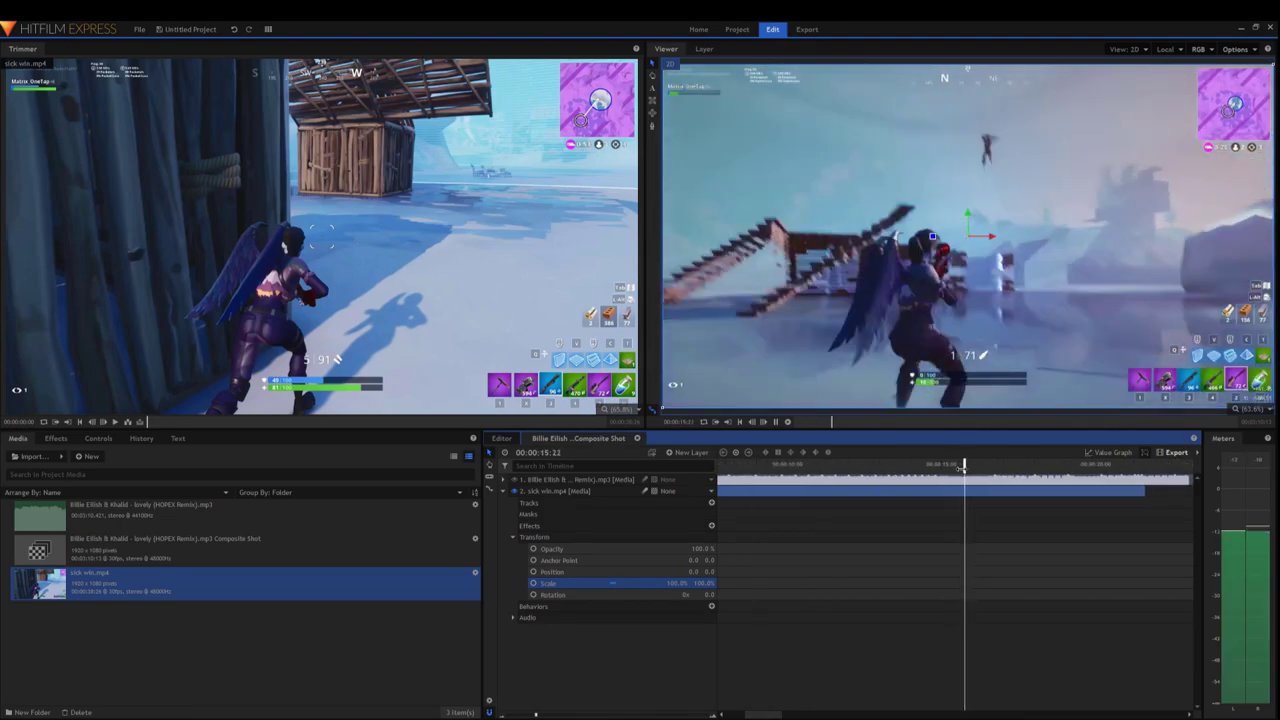
{"action": "left_click", "coordinate": [823, 472]}
{"action": "left_click", "coordinate": [806, 471]}
{"action": "key", "text": "space"}
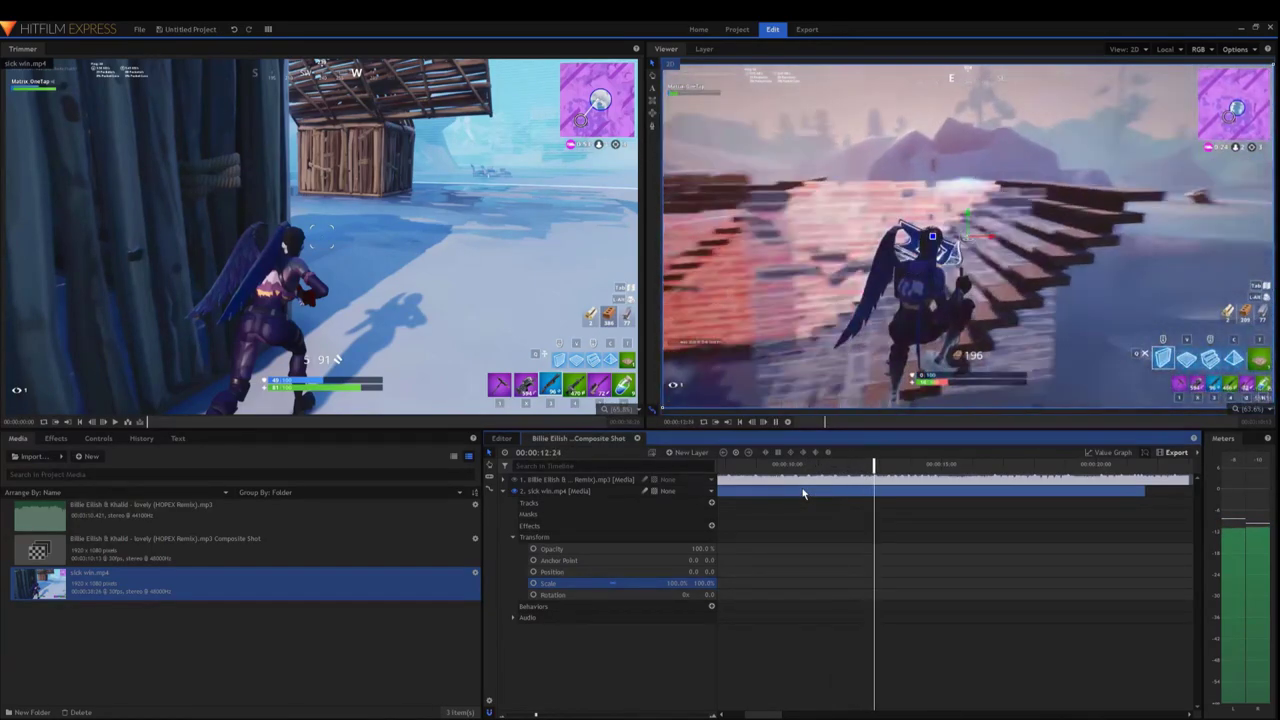
{"action": "left_click", "coordinate": [777, 422]}
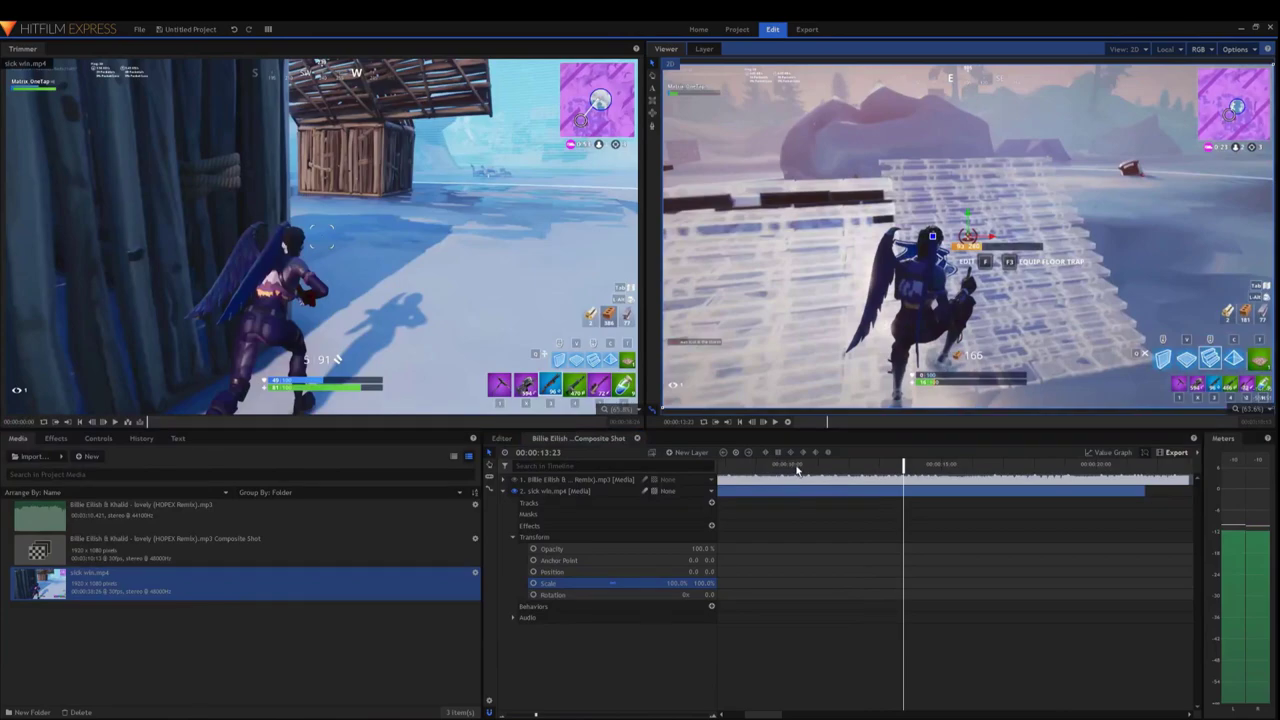
Step: At 00:00:10:08, set the sick win.mp4 layer's scale to 115% and enable keyframing for Scale
{"action": "left_click", "coordinate": [795, 467]}
{"action": "left_click_drag", "start_coordinate": [535, 712], "coordinate": [541, 712]}
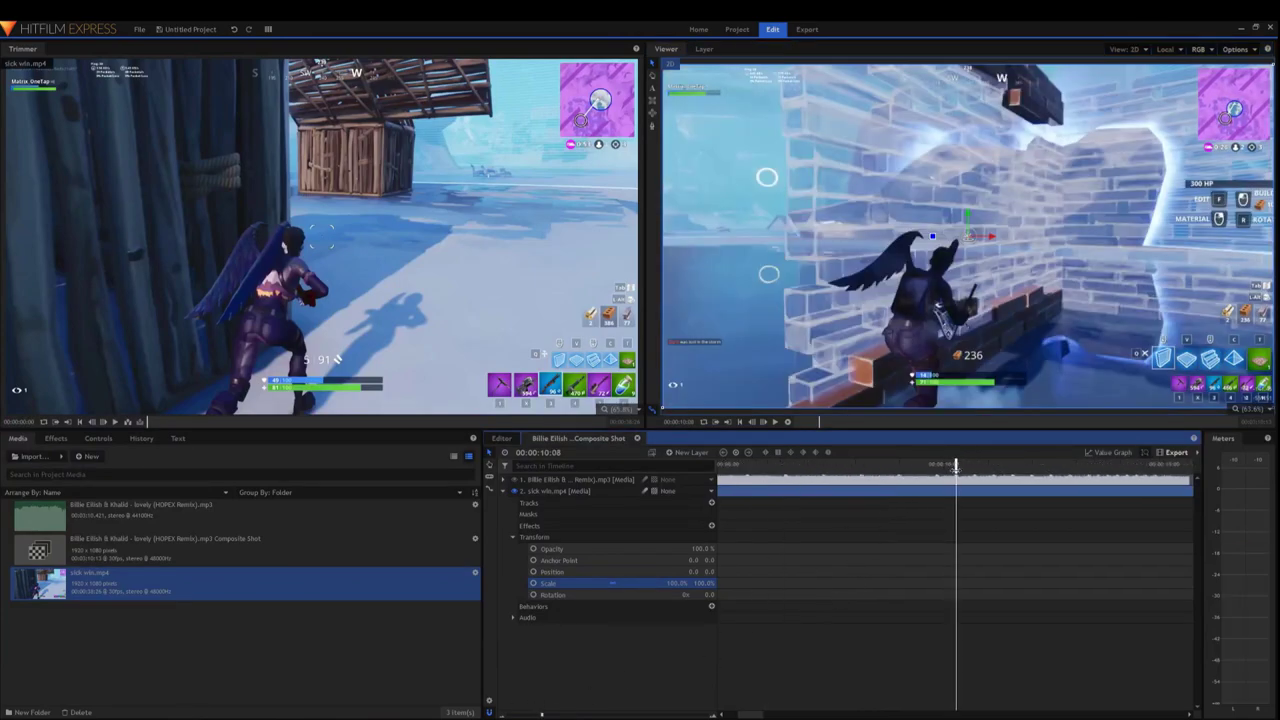
{"action": "left_click_drag", "start_coordinate": [612, 583], "coordinate": [671, 583]}
{"action": "left_click", "coordinate": [681, 583]}
{"action": "type", "text": "11"}
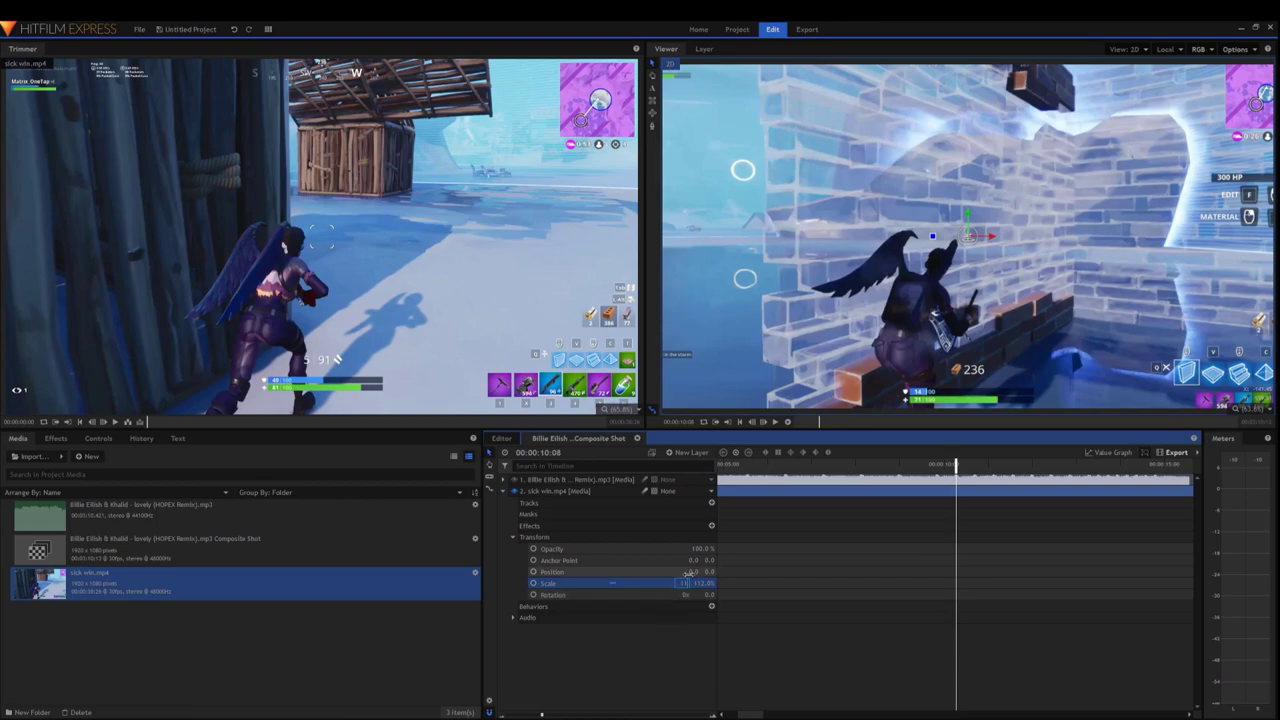
{"action": "type", "text": "5"}
{"action": "key", "text": "Return"}
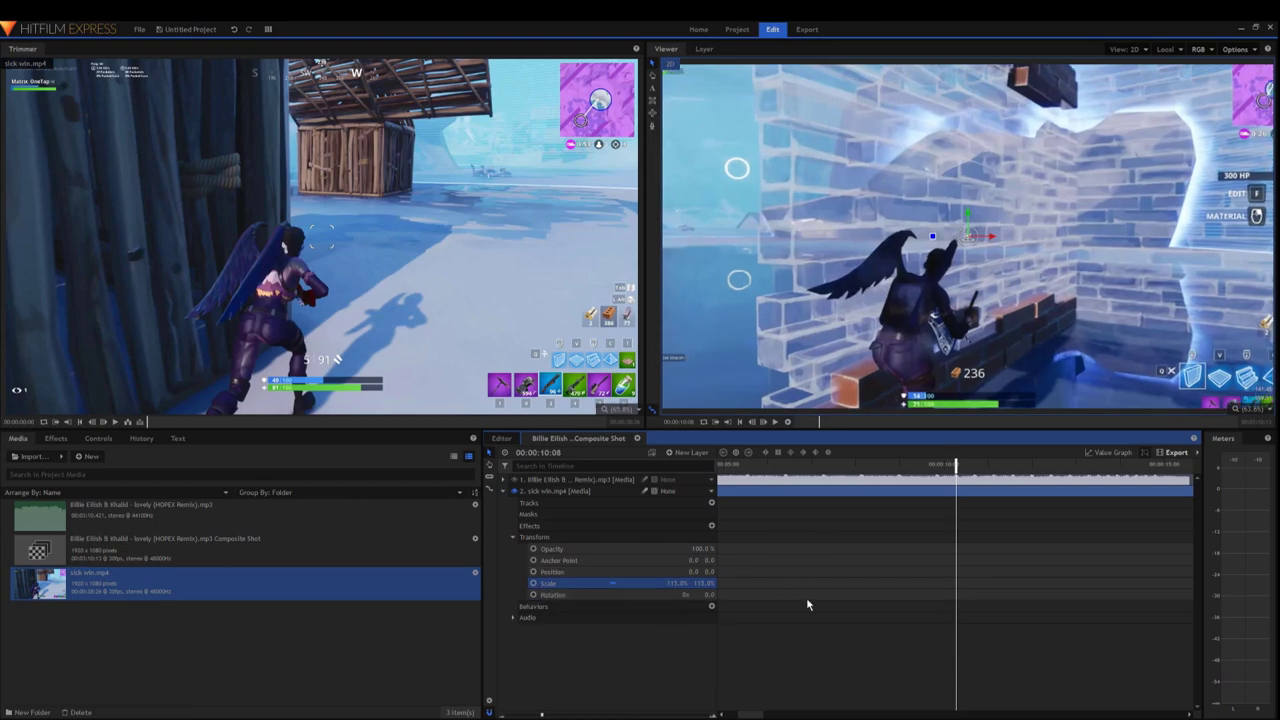
{"action": "left_click", "coordinate": [533, 585]}
Step: Move back to 00:00:10:03 and add a scale keyframe of 100% before the enlarged one
{"action": "left_click_drag", "start_coordinate": [955, 465], "coordinate": [946, 467]}
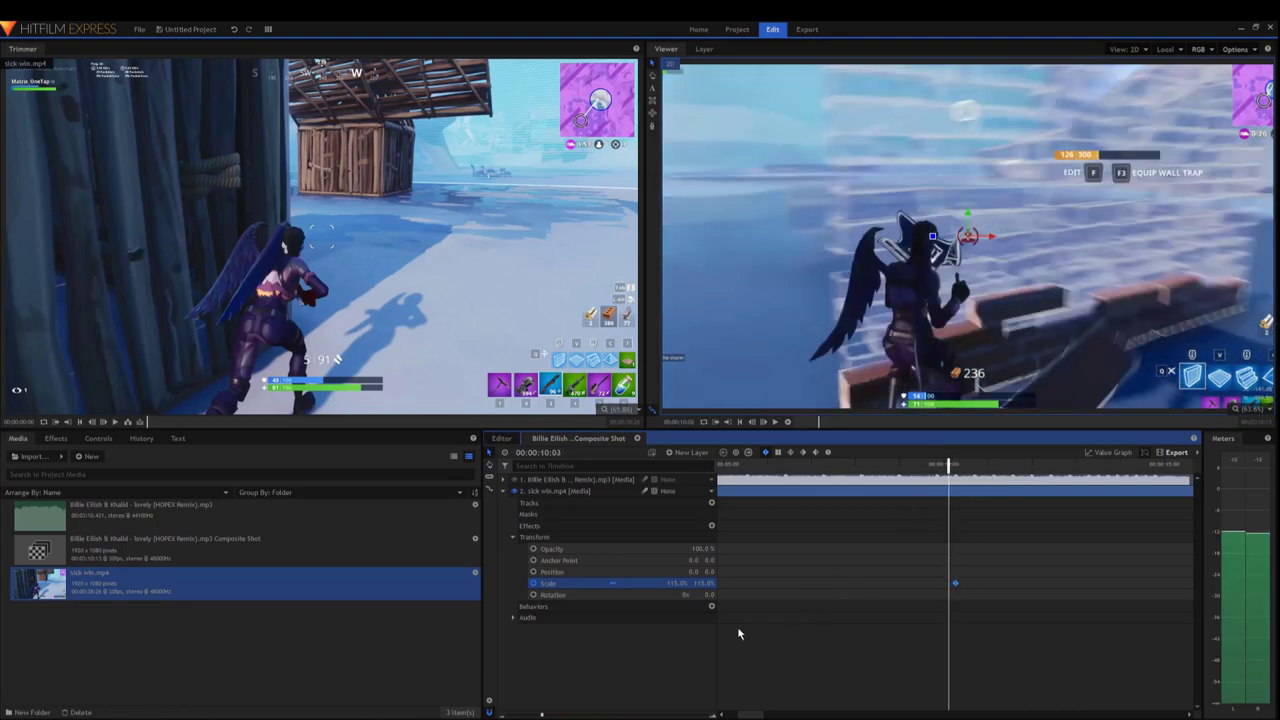
{"action": "left_click", "coordinate": [679, 584]}
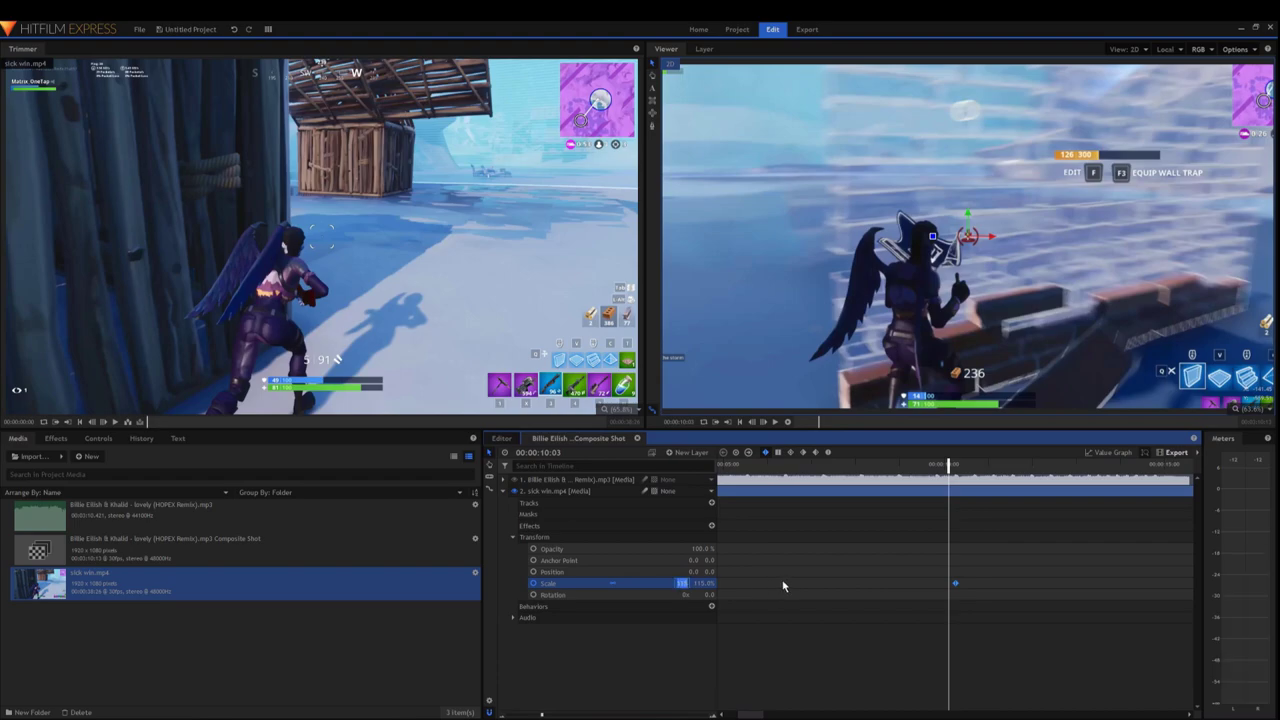
{"action": "key", "text": "Return"}
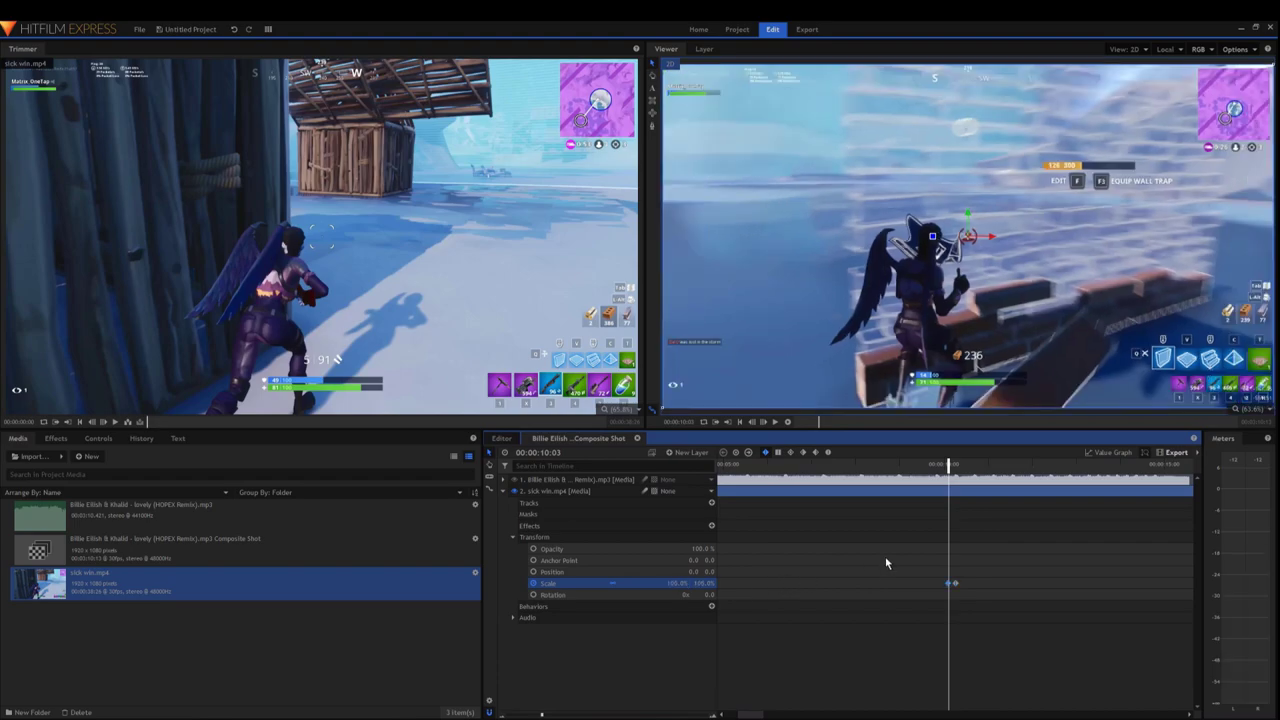
Step: Advance five frames past the 115% keyframe to 00:00:10:13 and set the layer's scale back to 100% there
{"action": "left_click", "coordinate": [955, 583]}
{"action": "mouse_move", "coordinate": [953, 583]}
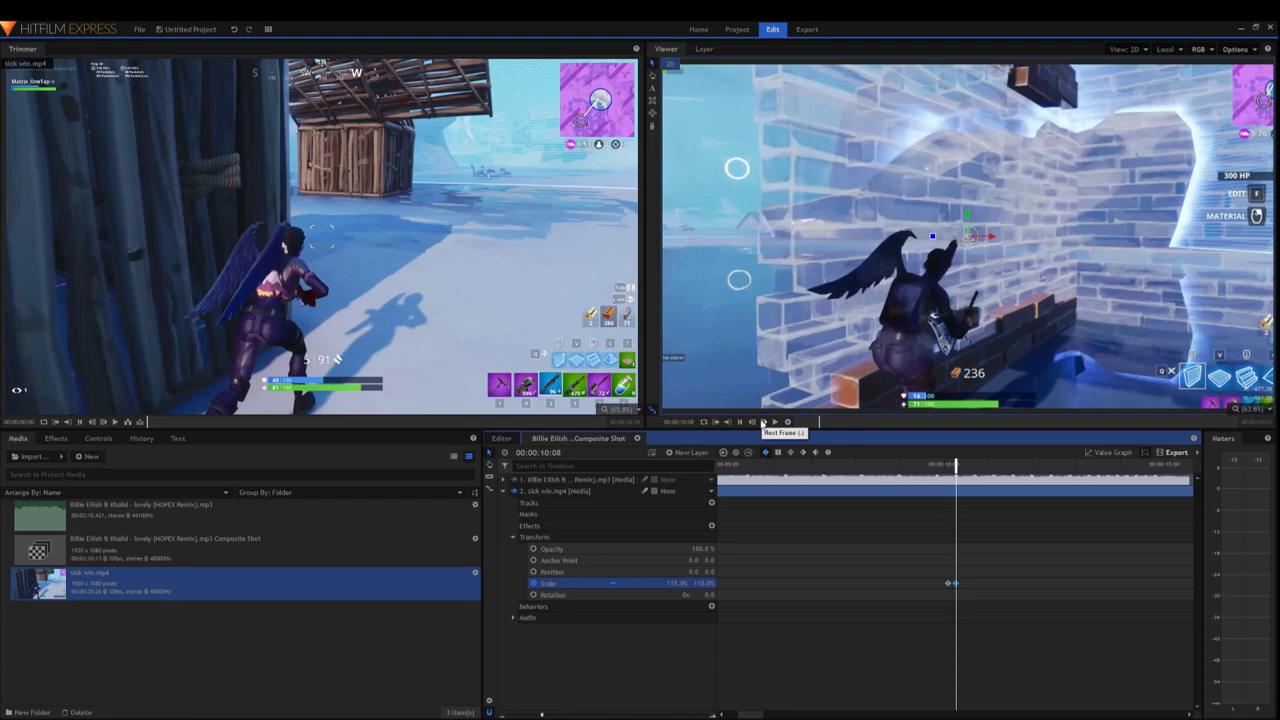
{"action": "left_click", "coordinate": [763, 422]}
{"action": "left_click", "coordinate": [763, 422]}
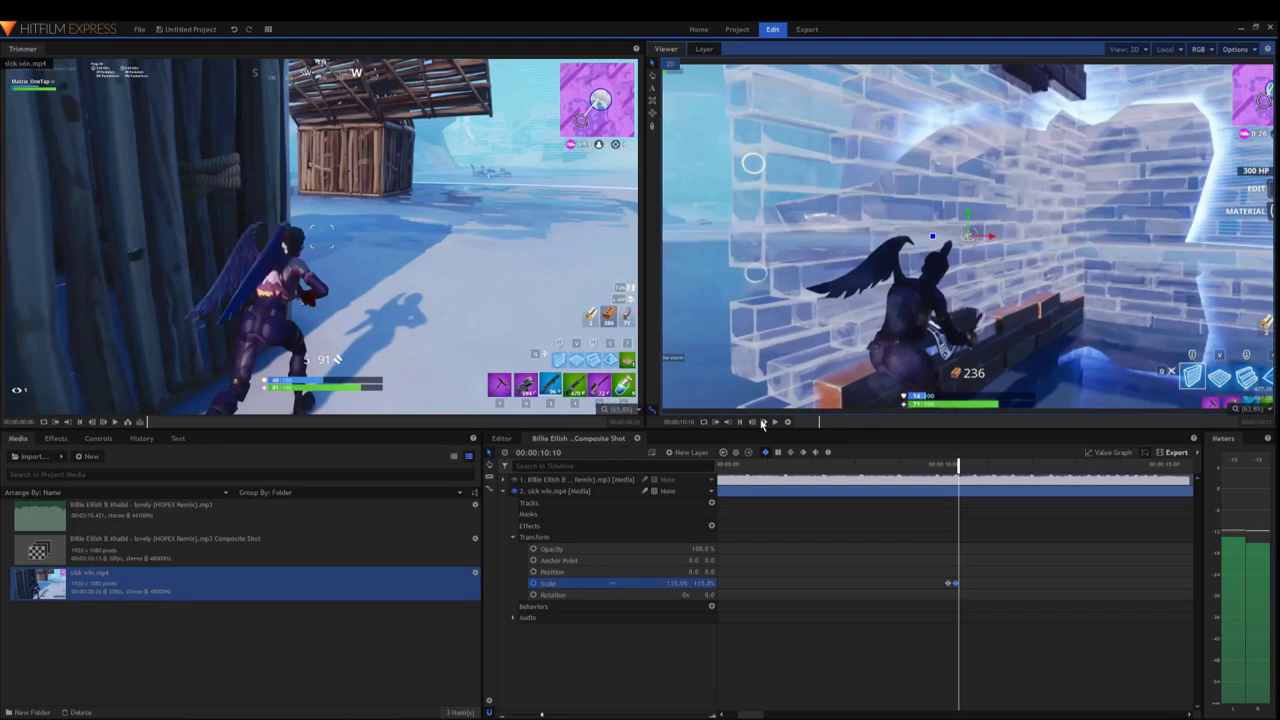
{"action": "left_click", "coordinate": [763, 422]}
{"action": "left_click", "coordinate": [763, 422]}
{"action": "left_click", "coordinate": [763, 422]}
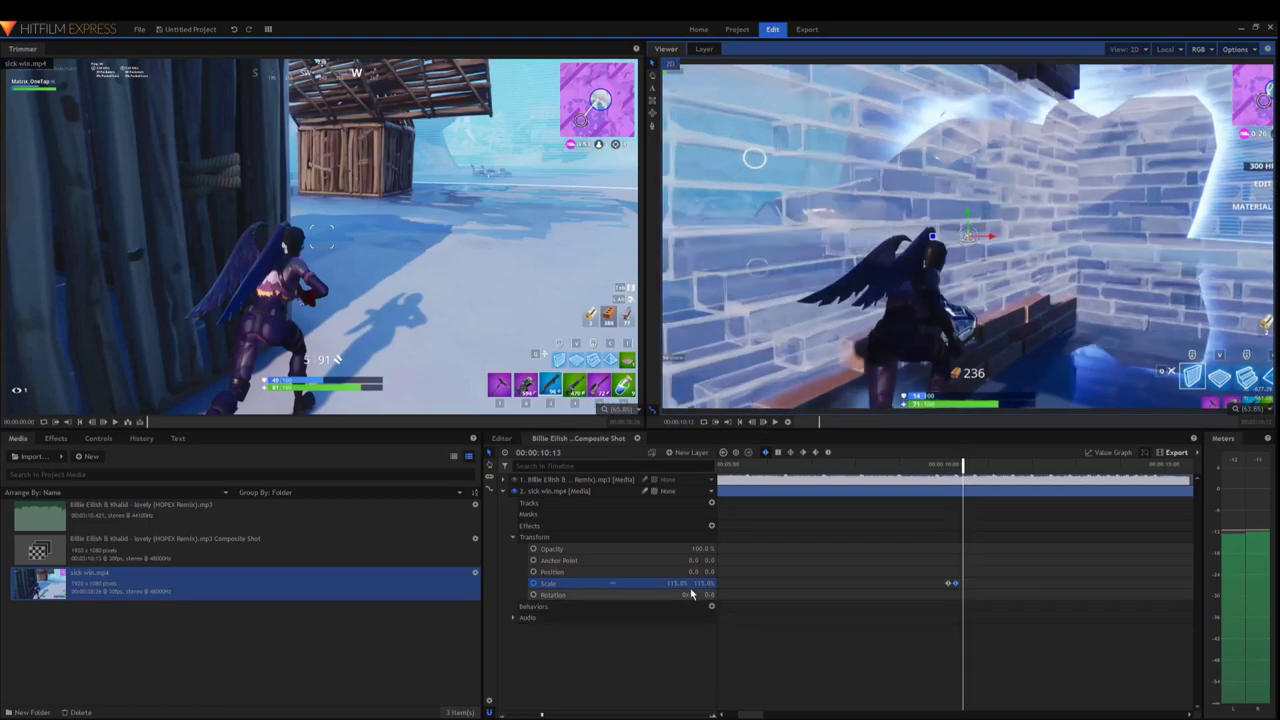
{"action": "left_click", "coordinate": [682, 583]}
{"action": "type", "text": "100"}
{"action": "key", "text": "Return"}
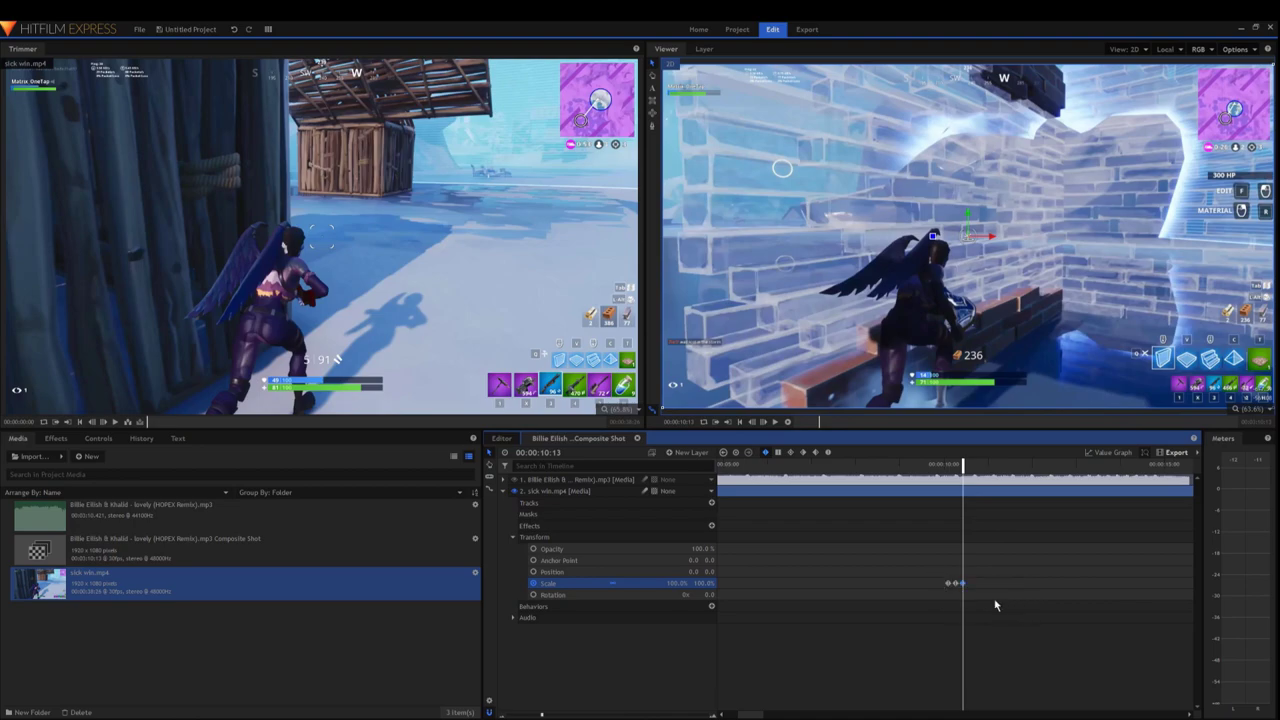
Step: Play the composite shot repeatedly from about 00:00:09:23 to check the scale pulse against the beat
{"action": "left_click", "coordinate": [935, 466]}
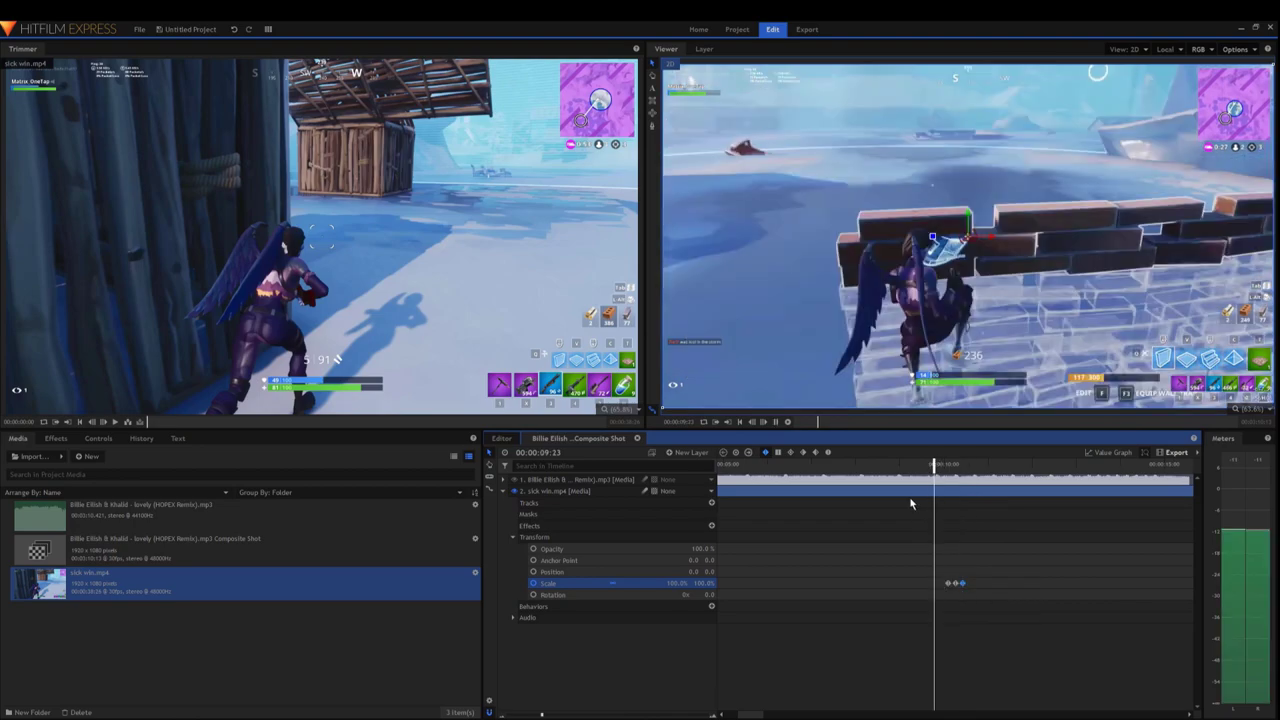
{"action": "key", "text": "space"}
{"action": "key", "text": "space"}
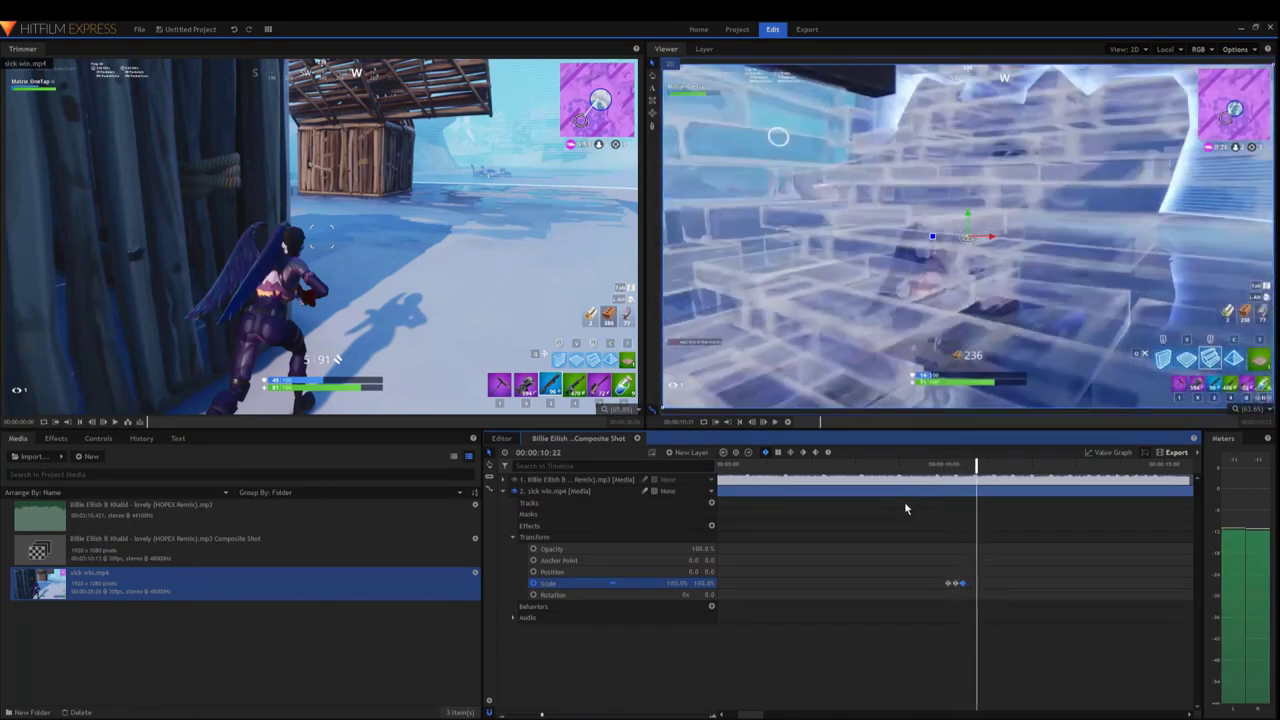
{"action": "left_click", "coordinate": [940, 466]}
{"action": "key", "text": "space"}
{"action": "key", "text": "space"}
{"action": "left_click", "coordinate": [940, 466]}
{"action": "key", "text": "space"}
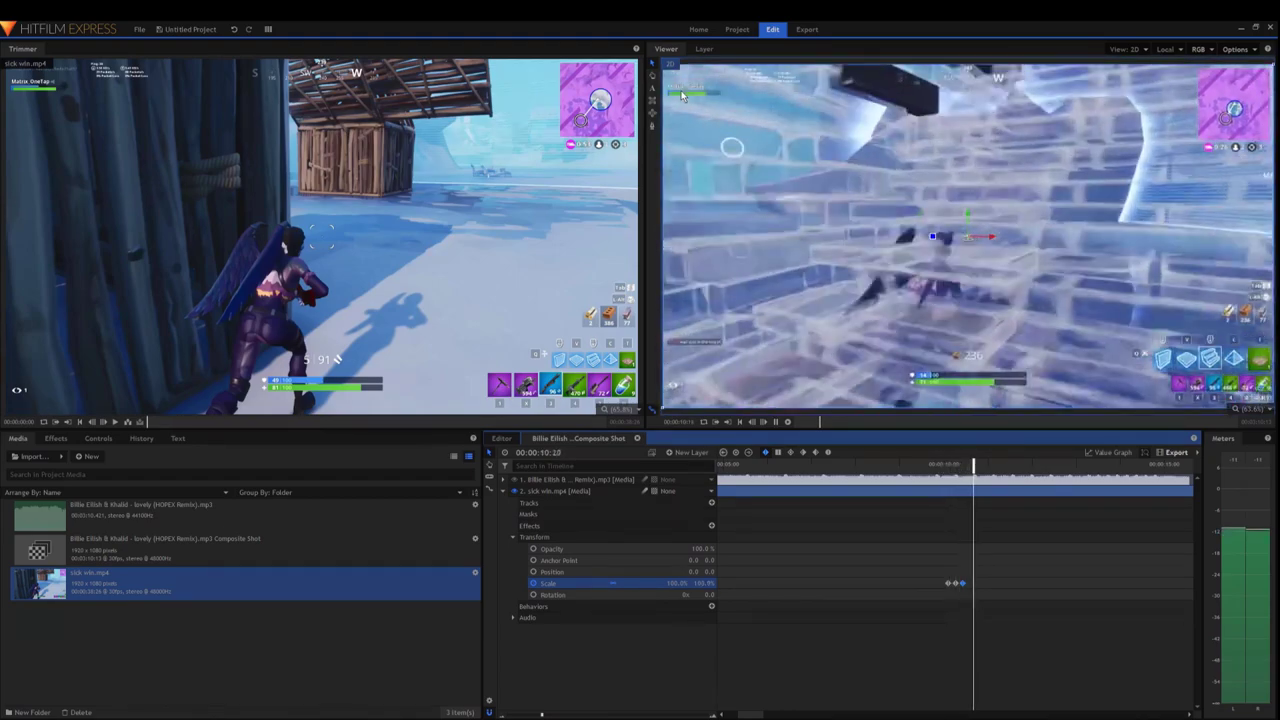
Step: Select all three scale keyframes of the sick win.mp4 layer and change them to the round-marked interpolation type
{"action": "left_click", "coordinate": [932, 590]}
{"action": "left_click_drag", "start_coordinate": [555, 716], "coordinate": [563, 715]}
{"action": "left_click", "coordinate": [902, 584]}
{"action": "left_click", "coordinate": [865, 584]}
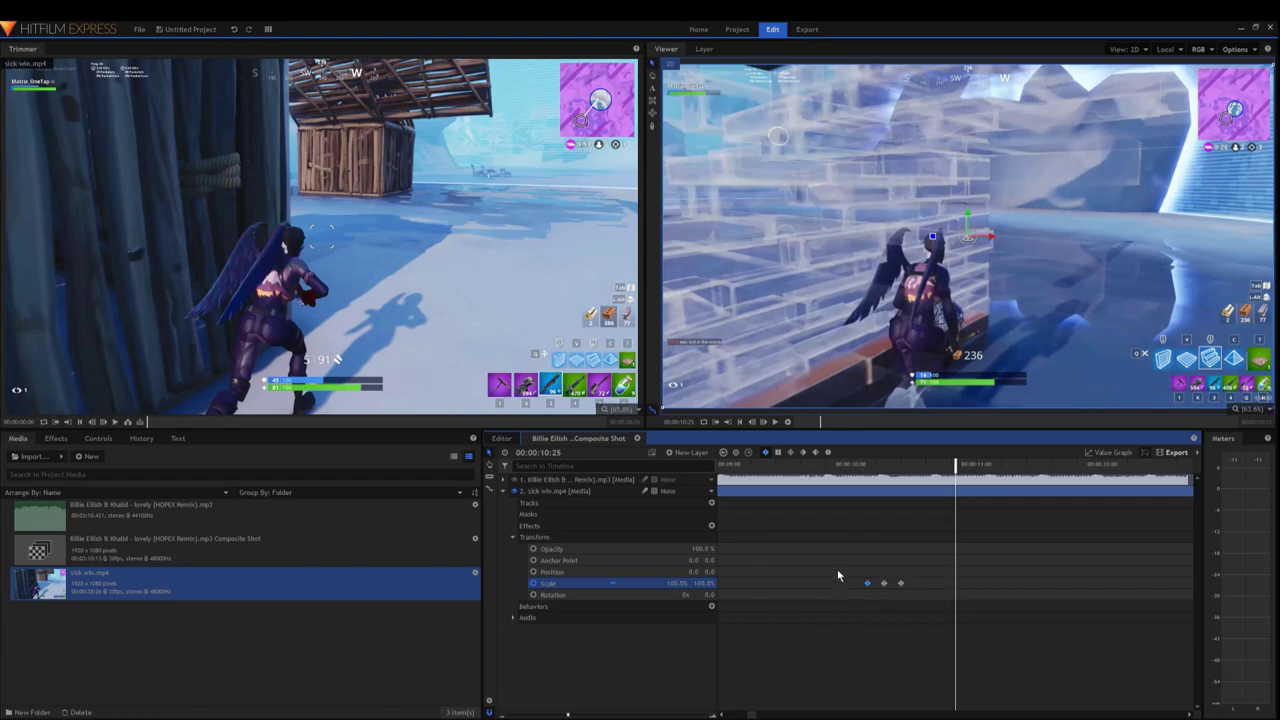
{"action": "key", "text": "space"}
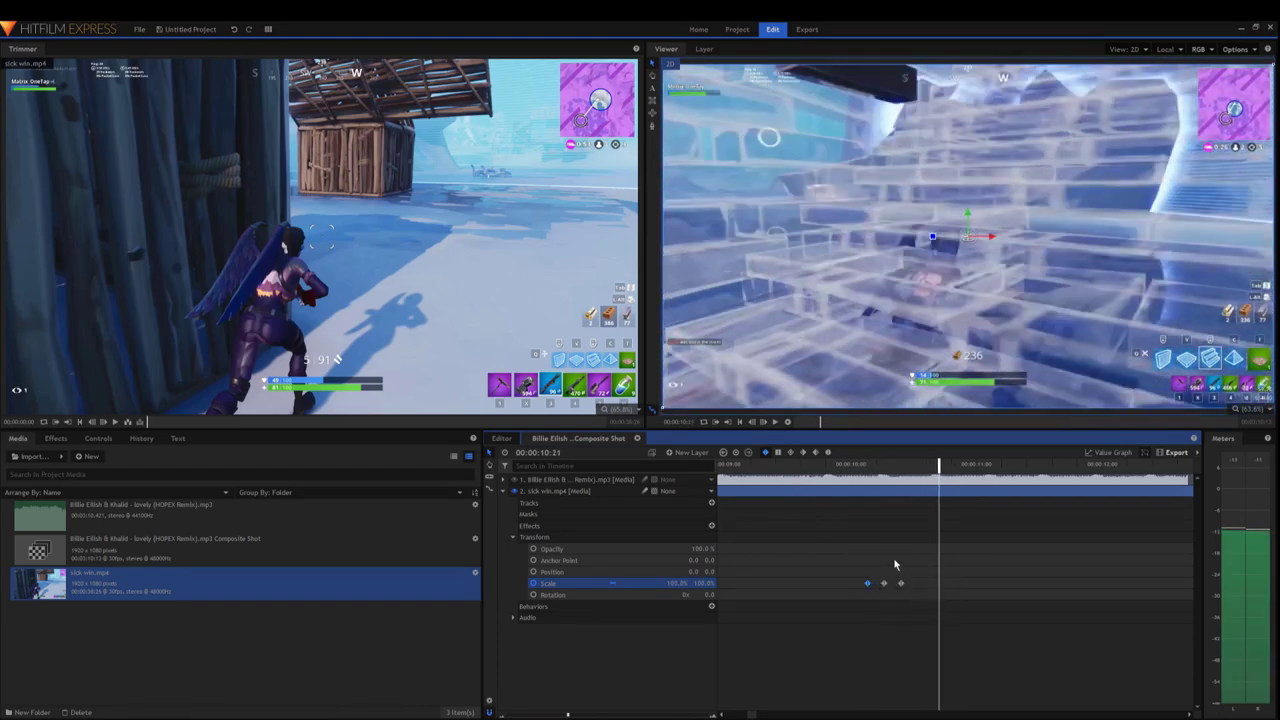
{"action": "left_click", "coordinate": [911, 466]}
{"action": "left_click_drag", "start_coordinate": [946, 564], "coordinate": [862, 618]}
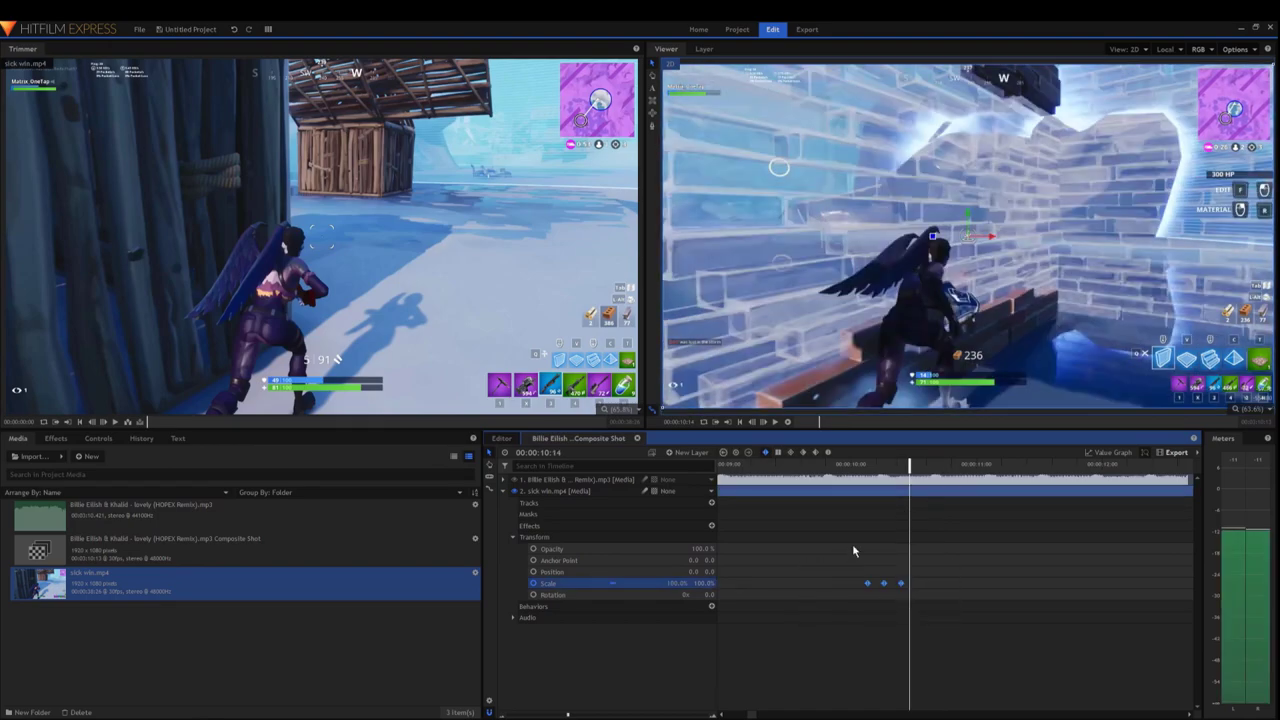
{"action": "left_click", "coordinate": [829, 454]}
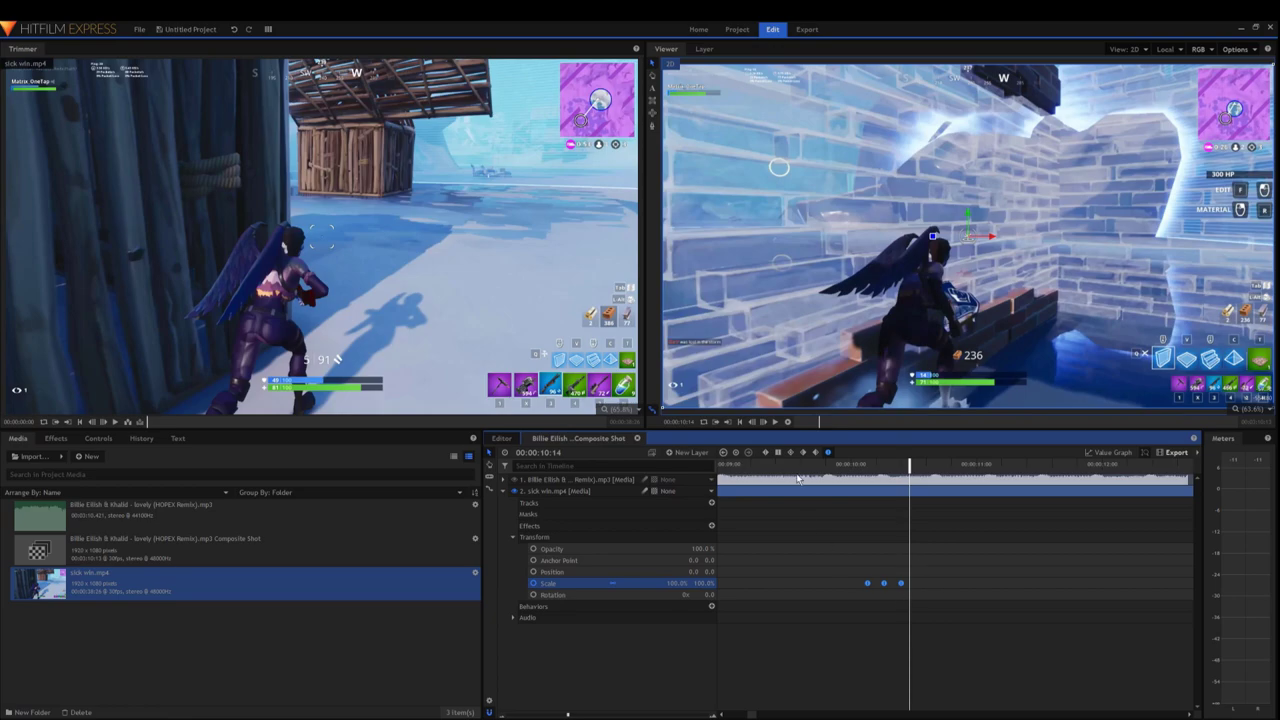
Step: Play the composite shot from 00:00:09:28 to check the scale pulse with its new keyframe interpolation
{"action": "left_click", "coordinate": [845, 474]}
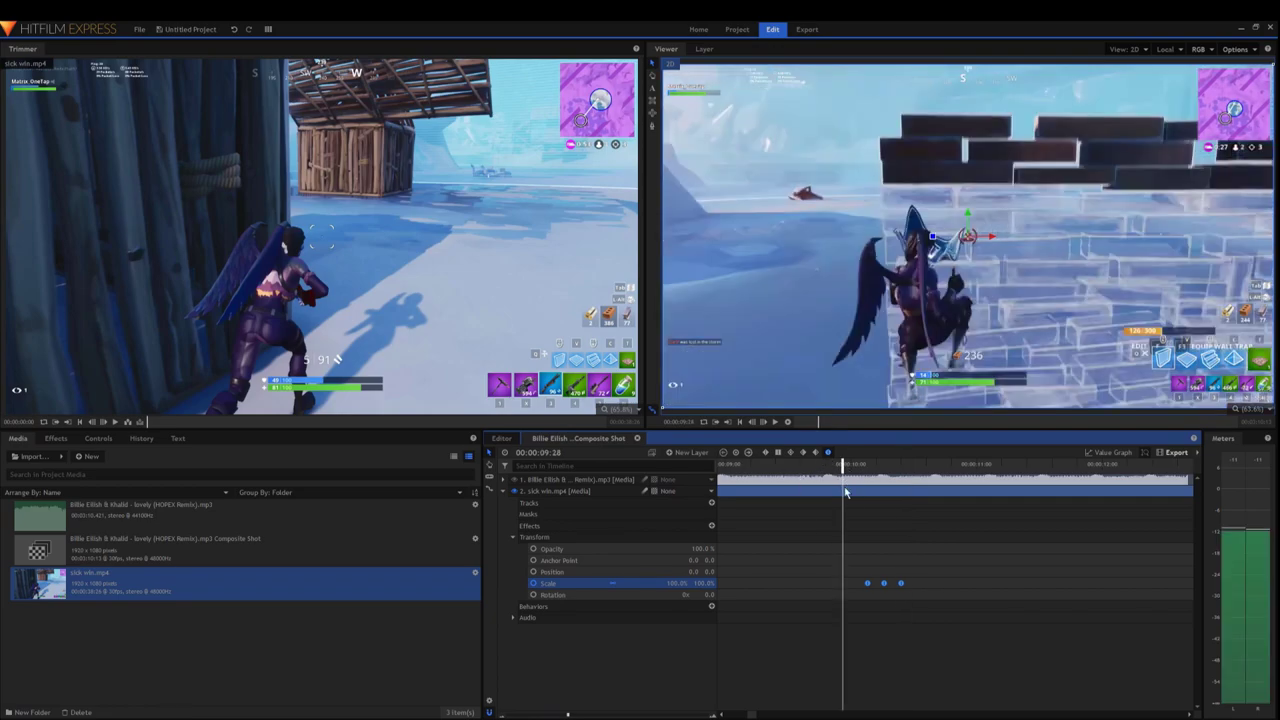
{"action": "key", "text": "space"}
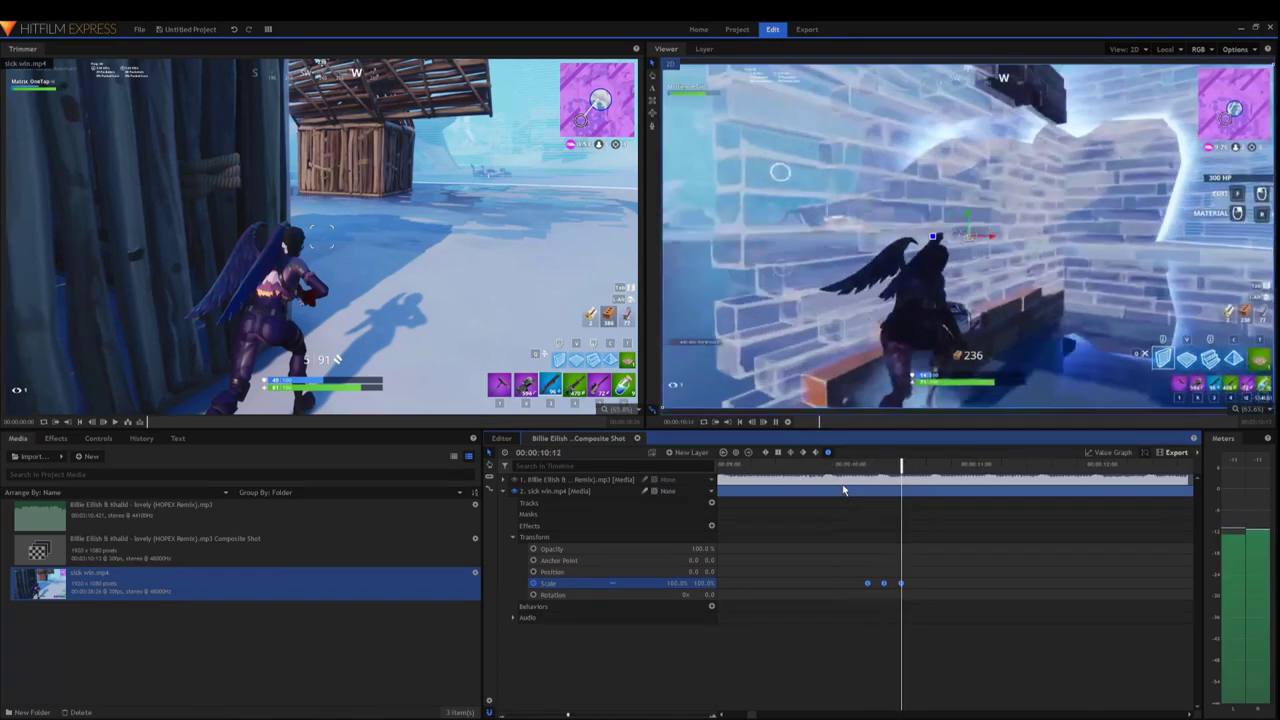
{"action": "key", "text": "space"}
Step: Copy the three scale keyframes and paste them at the next beat, shortly after 00:00:10:18
{"action": "left_click", "coordinate": [940, 617]}
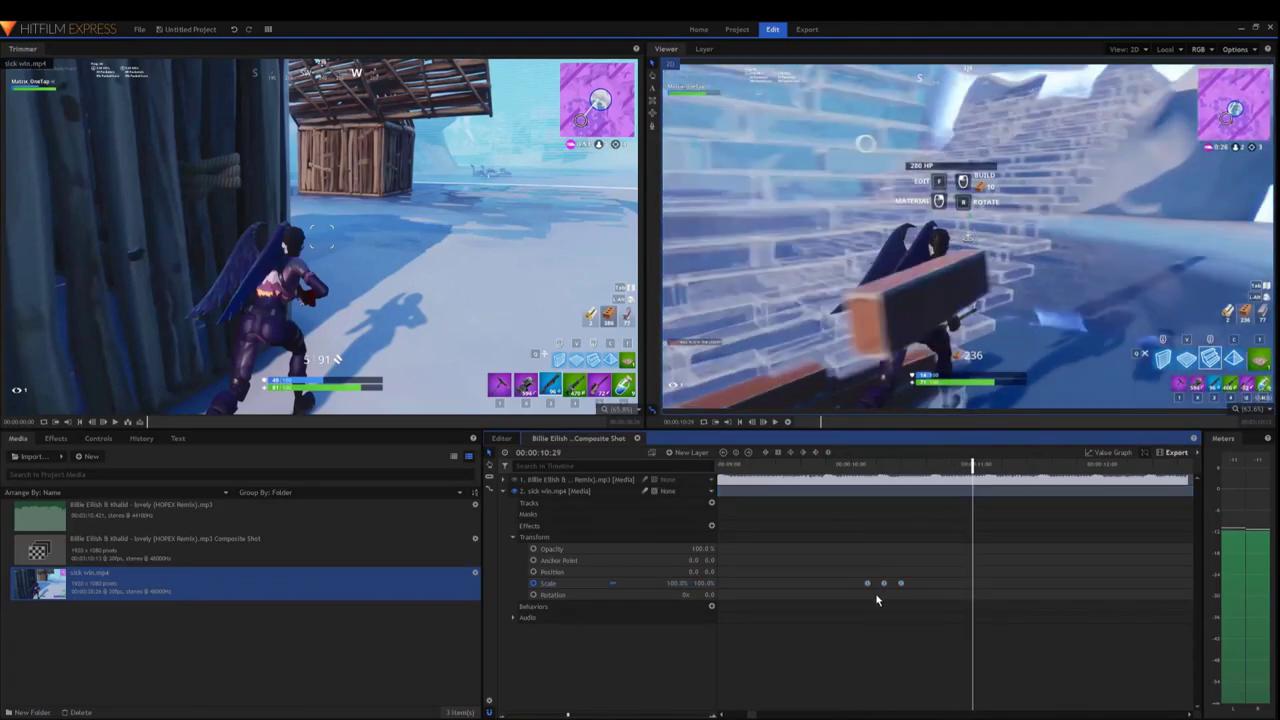
{"action": "left_click_drag", "start_coordinate": [845, 565], "coordinate": [958, 603]}
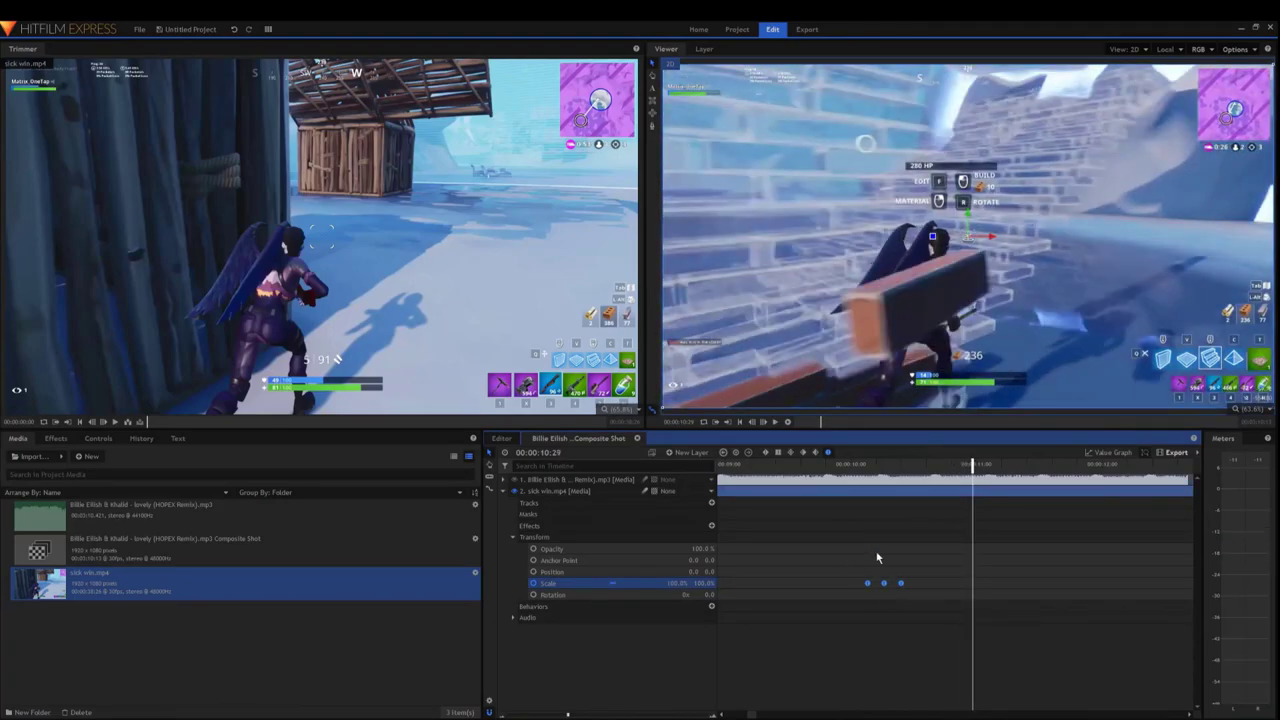
{"action": "left_click", "coordinate": [935, 469]}
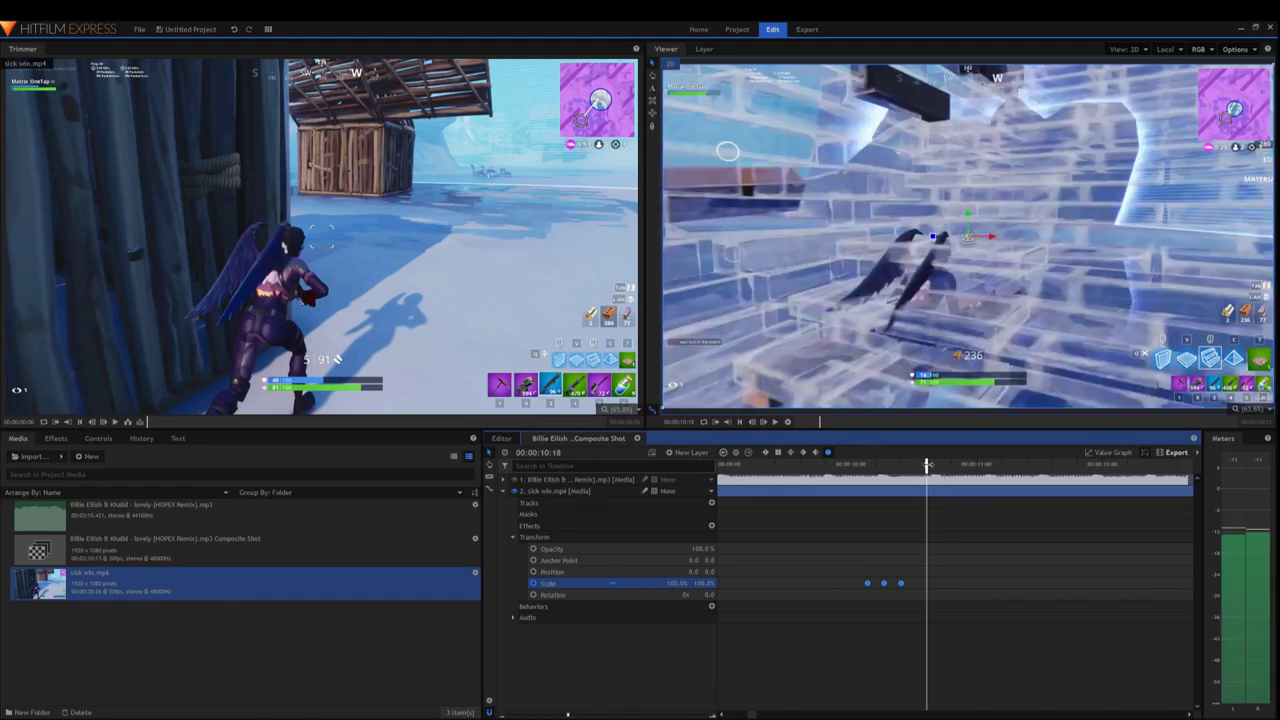
{"action": "left_click_drag", "start_coordinate": [928, 591], "coordinate": [913, 591]}
Step: Paste another set of the three scale keyframes and shift it so its 115% peak falls on 00:00:11:03
{"action": "left_click", "coordinate": [986, 469]}
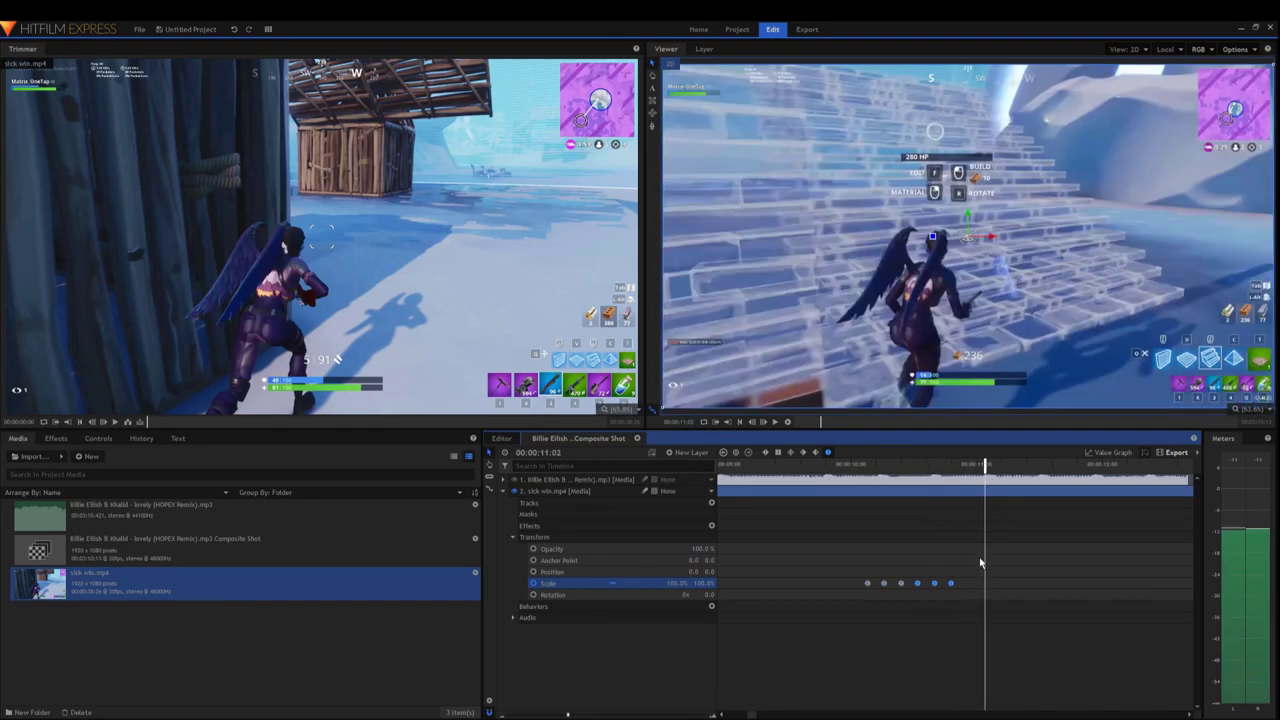
{"action": "left_click", "coordinate": [989, 466]}
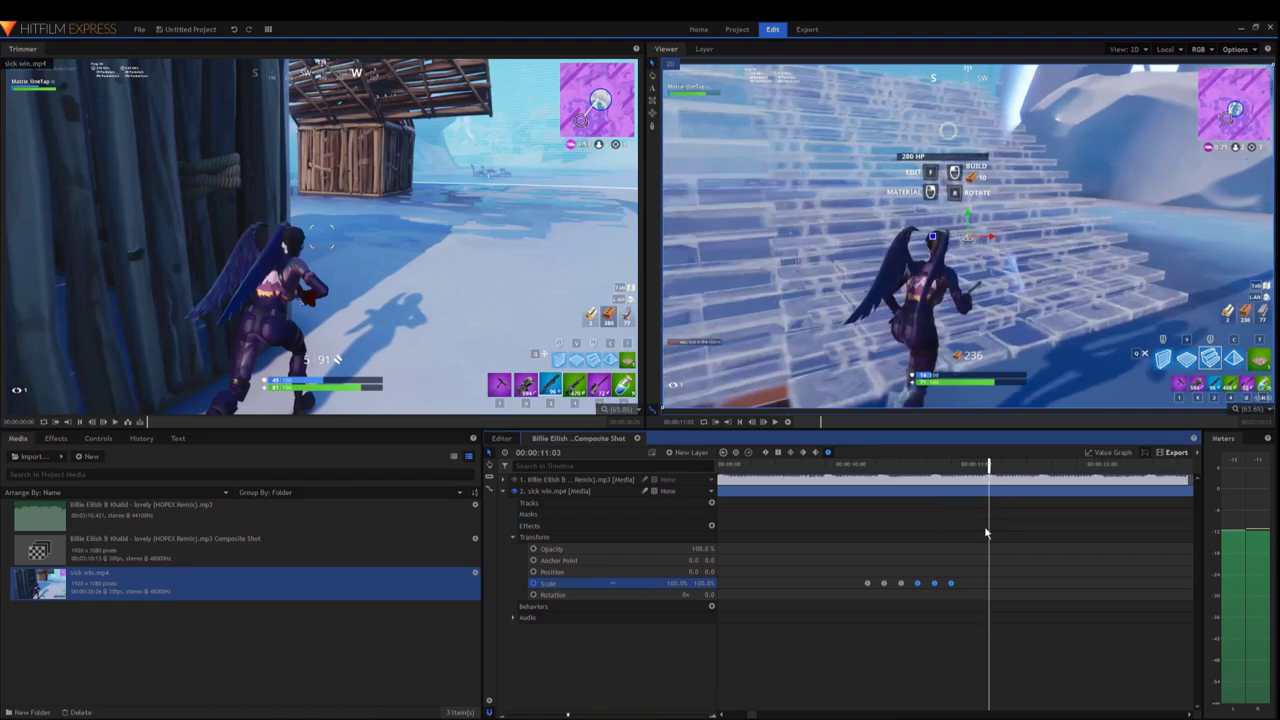
{"action": "left_click_drag", "start_coordinate": [987, 583], "coordinate": [971, 583]}
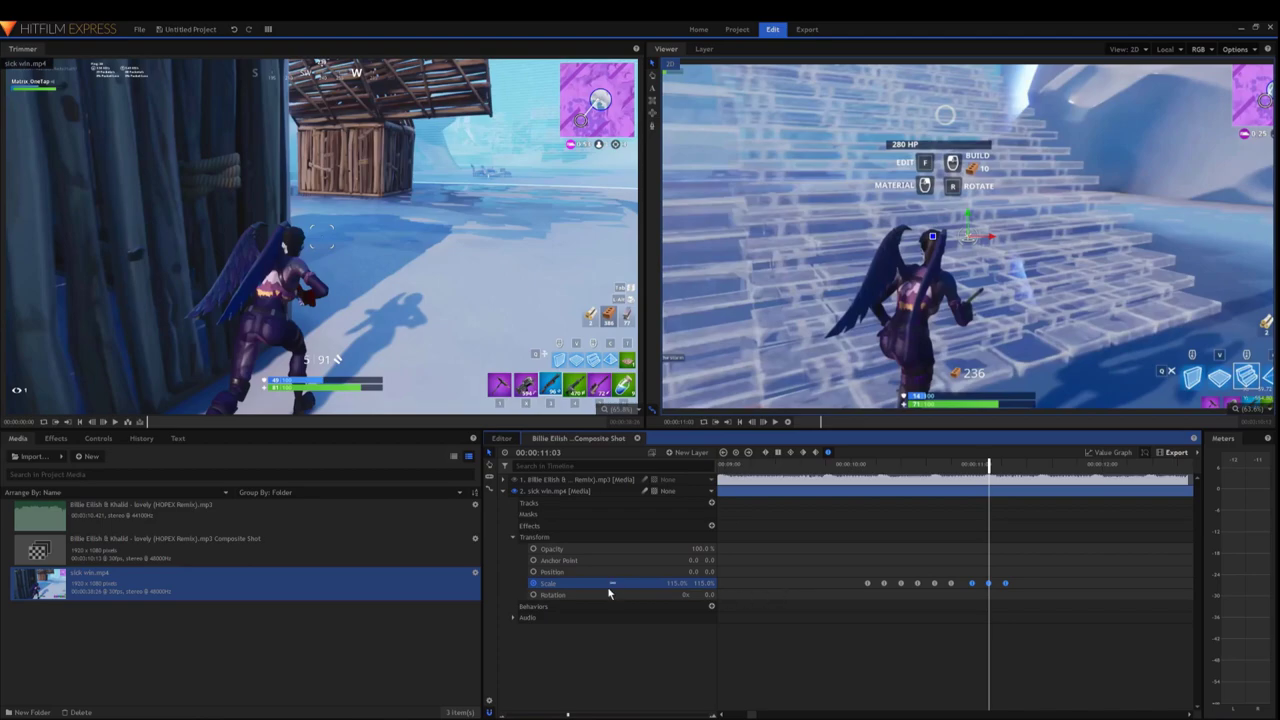
Step: Paste the three scale keyframes centred on 00:00:11:16 and play back the composite shot to check all the pulses
{"action": "left_click", "coordinate": [1040, 470]}
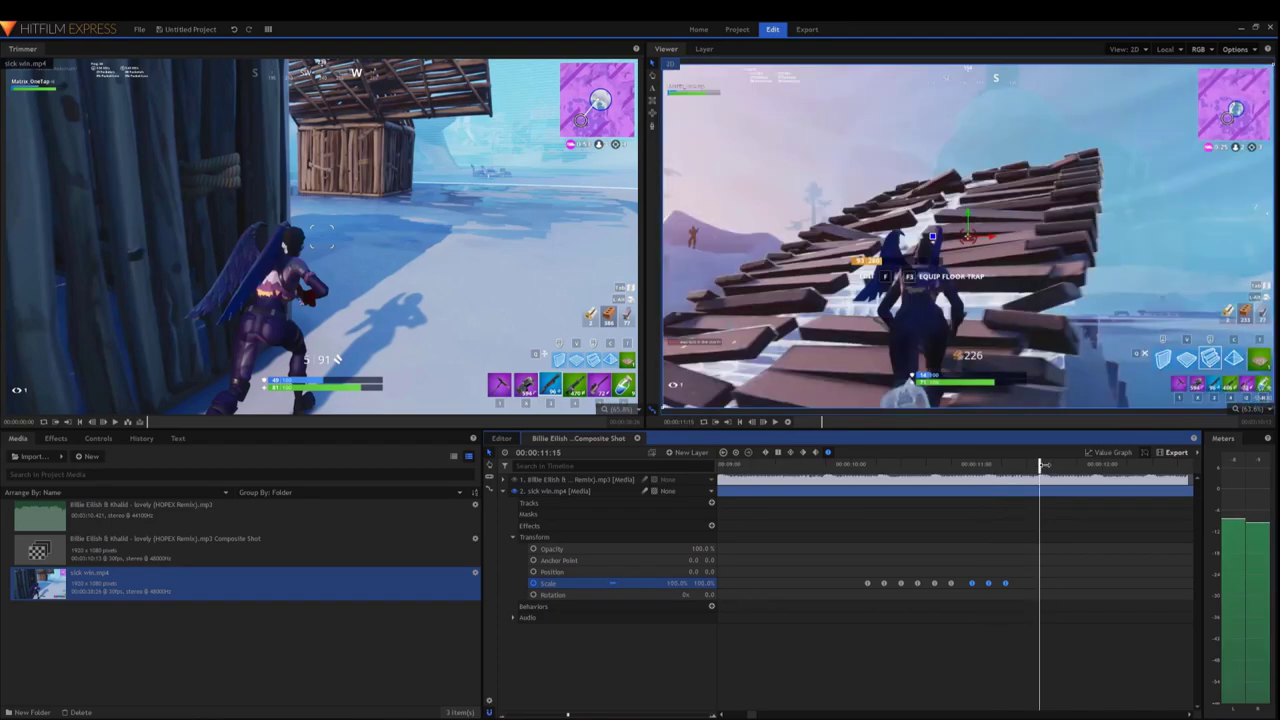
{"action": "left_click", "coordinate": [1043, 465]}
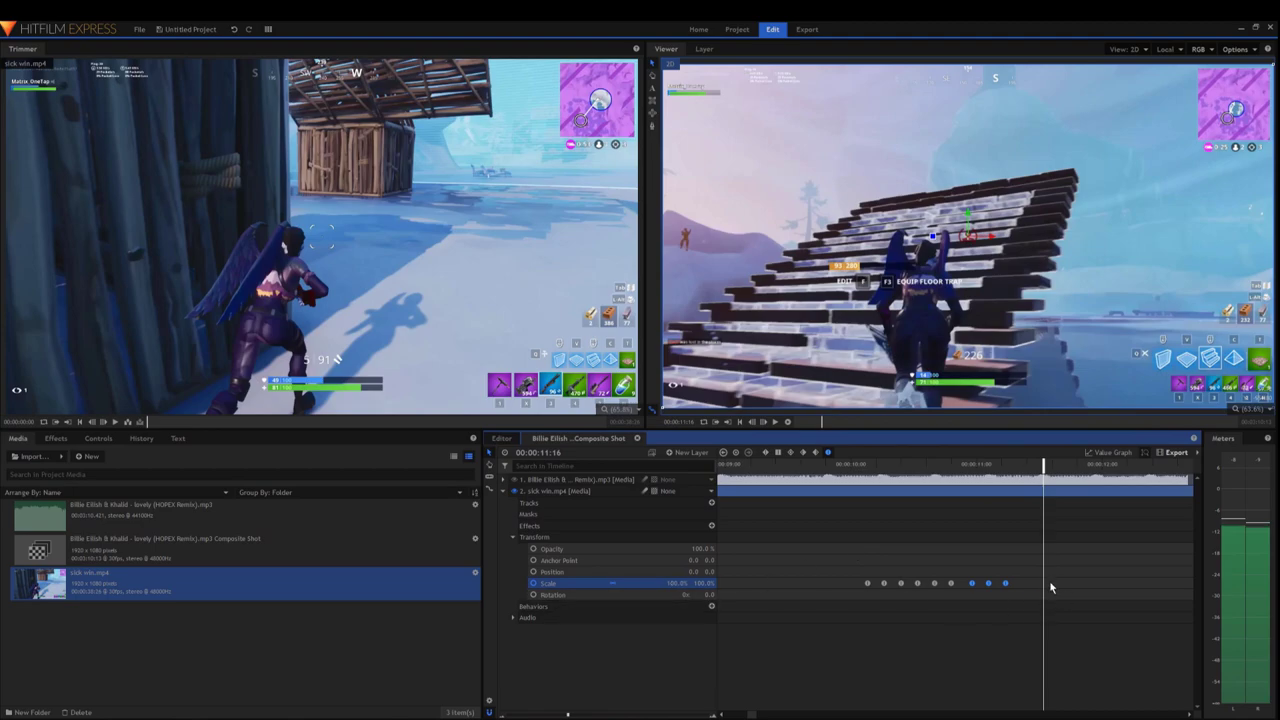
{"action": "key", "text": "ctrl+v"}
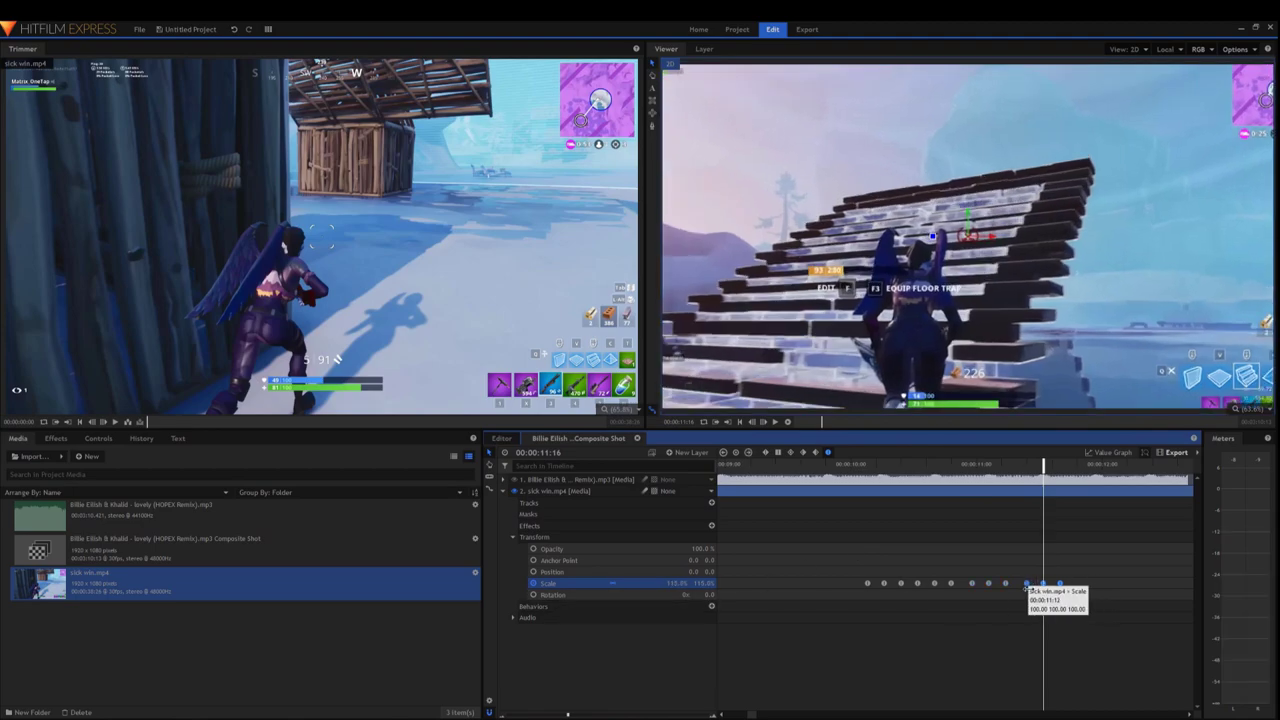
{"action": "left_click", "coordinate": [864, 465]}
{"action": "key", "text": "space"}
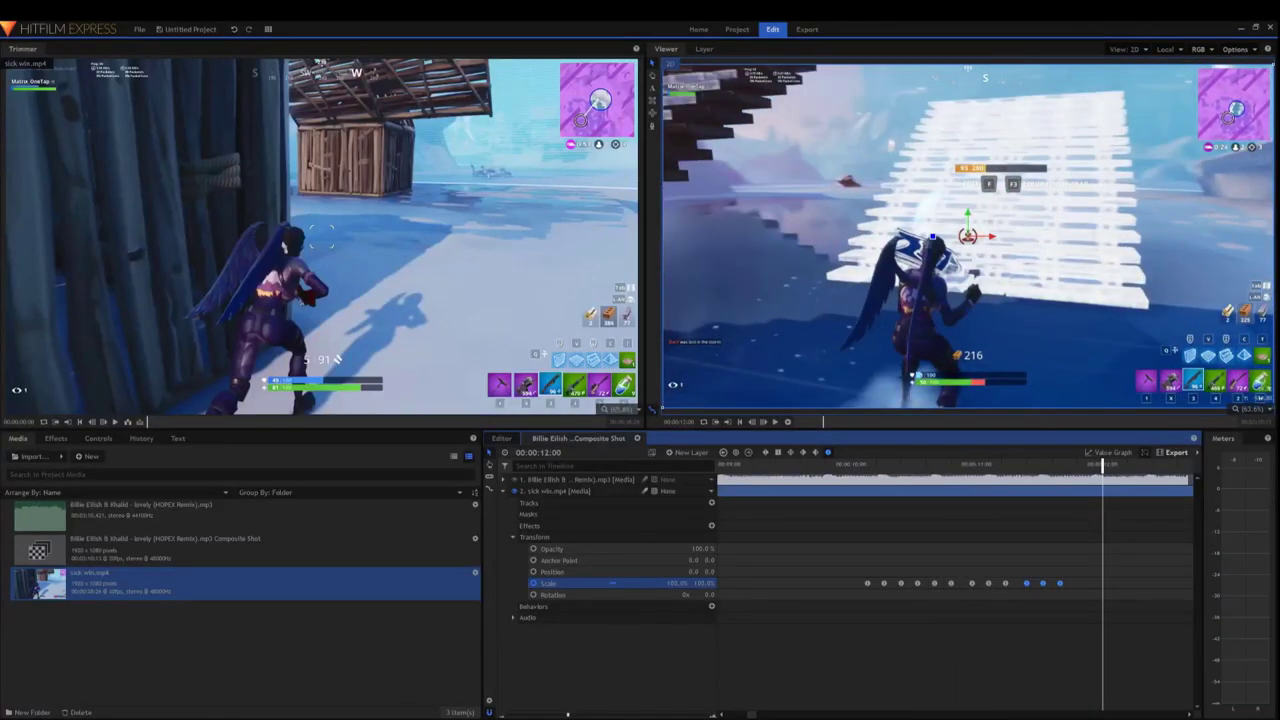
Step: Examine the dense group of scale keyframes around 00:00:13:20 on the sick win.mp4 layer up close
{"action": "mouse_move", "coordinate": [476, 719]}
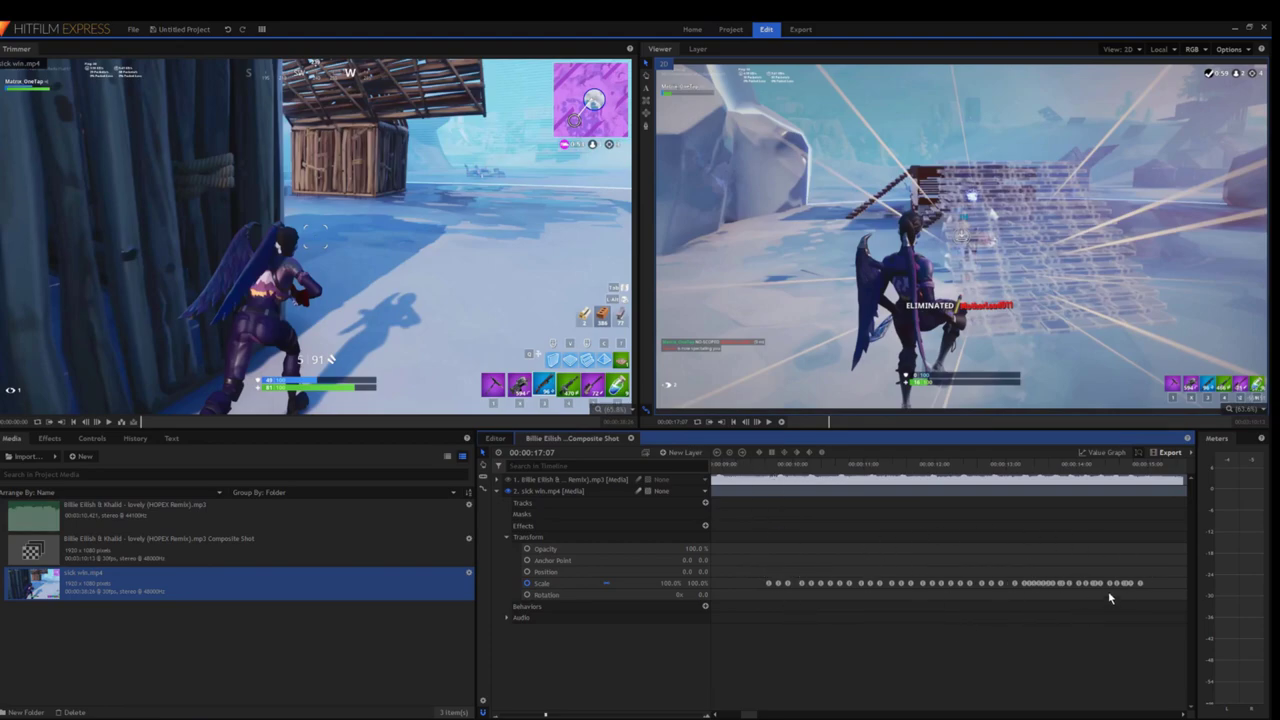
{"action": "left_click", "coordinate": [1053, 465]}
{"action": "left_click_drag", "start_coordinate": [545, 715], "coordinate": [575, 715]}
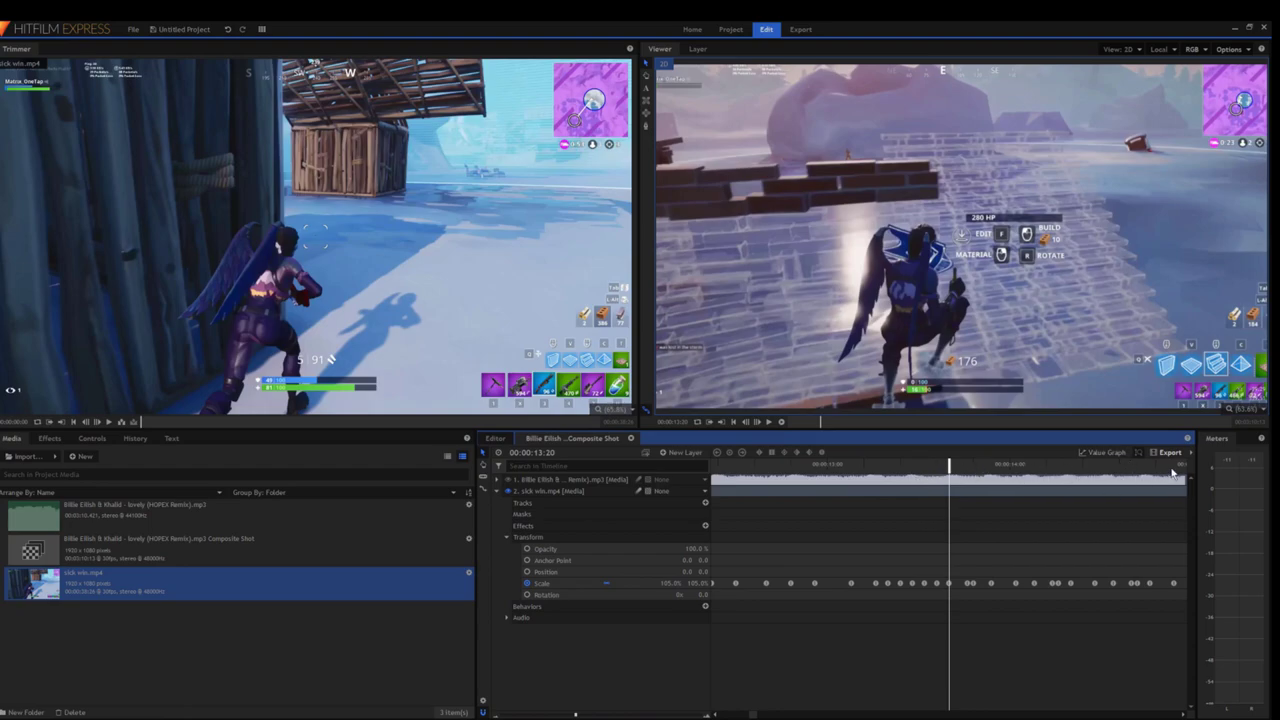
Step: Play back the composite shot from 00:00:09:20, then from near 00:00:14:00, to check the scale pulses against the beat
{"action": "left_click_drag", "start_coordinate": [575, 715], "coordinate": [540, 714]}
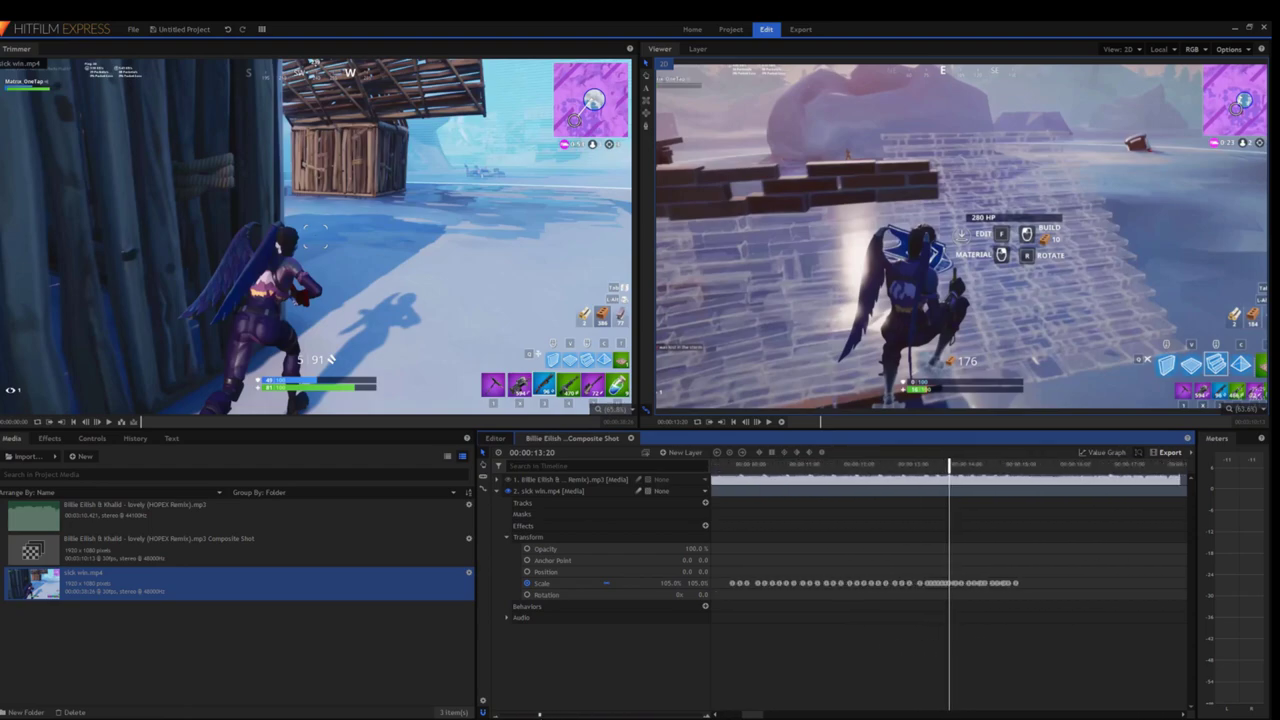
{"action": "left_click", "coordinate": [915, 480]}
{"action": "left_click", "coordinate": [733, 465]}
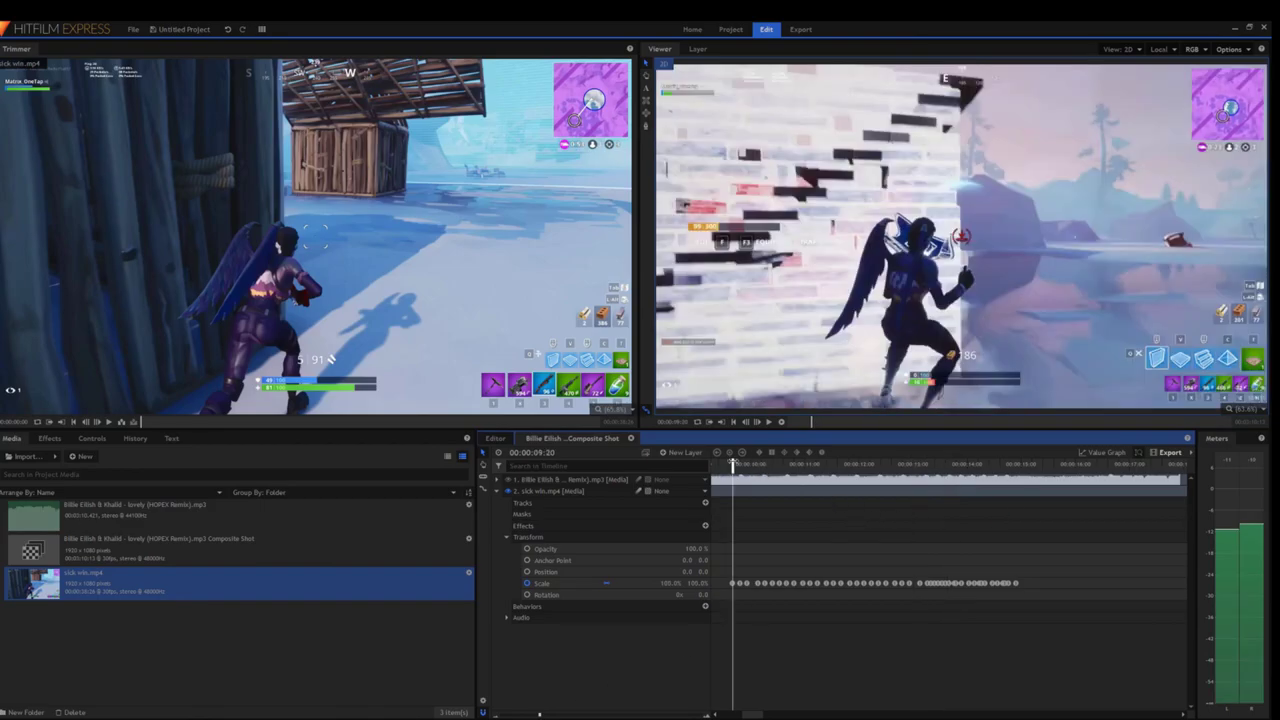
{"action": "key", "text": "space"}
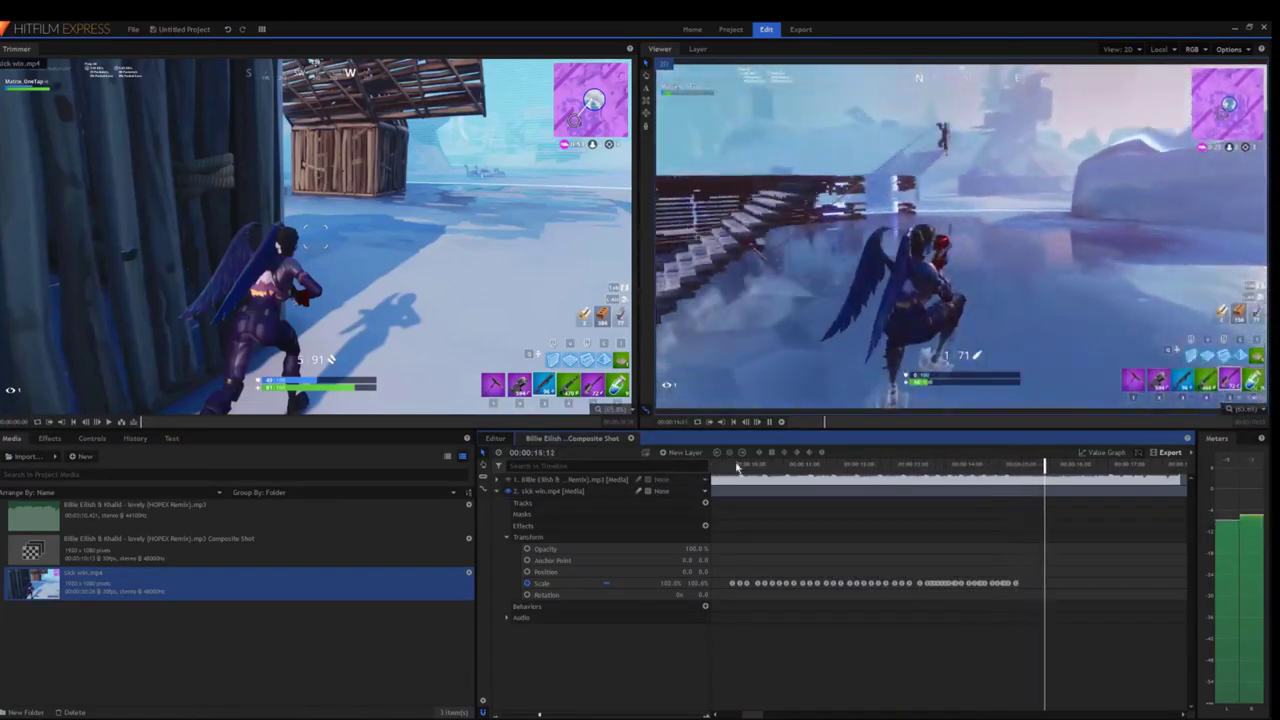
{"action": "key", "text": "space"}
{"action": "left_click", "coordinate": [930, 465]}
{"action": "key", "text": "space"}
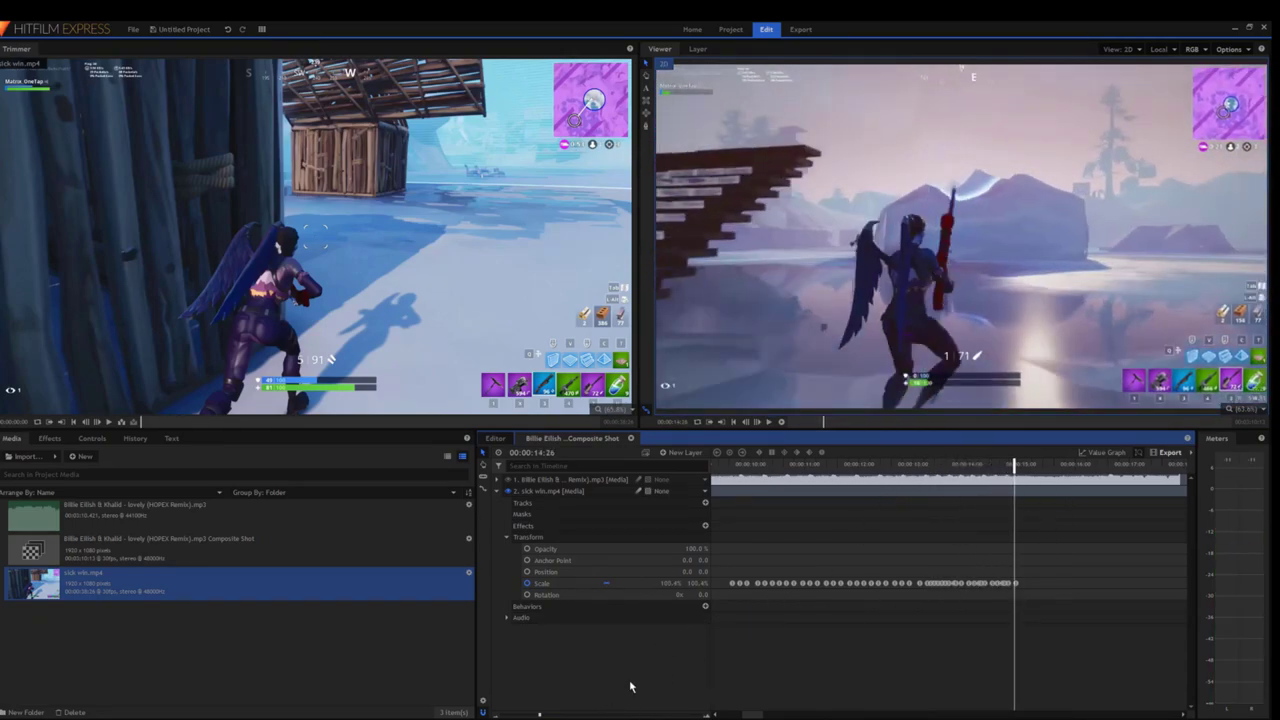
Step: Play through the section after the last scale keyframe, then return to 00:00:15:00
{"action": "left_click", "coordinate": [524, 716]}
{"action": "left_click_drag", "start_coordinate": [524, 716], "coordinate": [548, 715]}
{"action": "left_click_drag", "start_coordinate": [776, 716], "coordinate": [782, 716]}
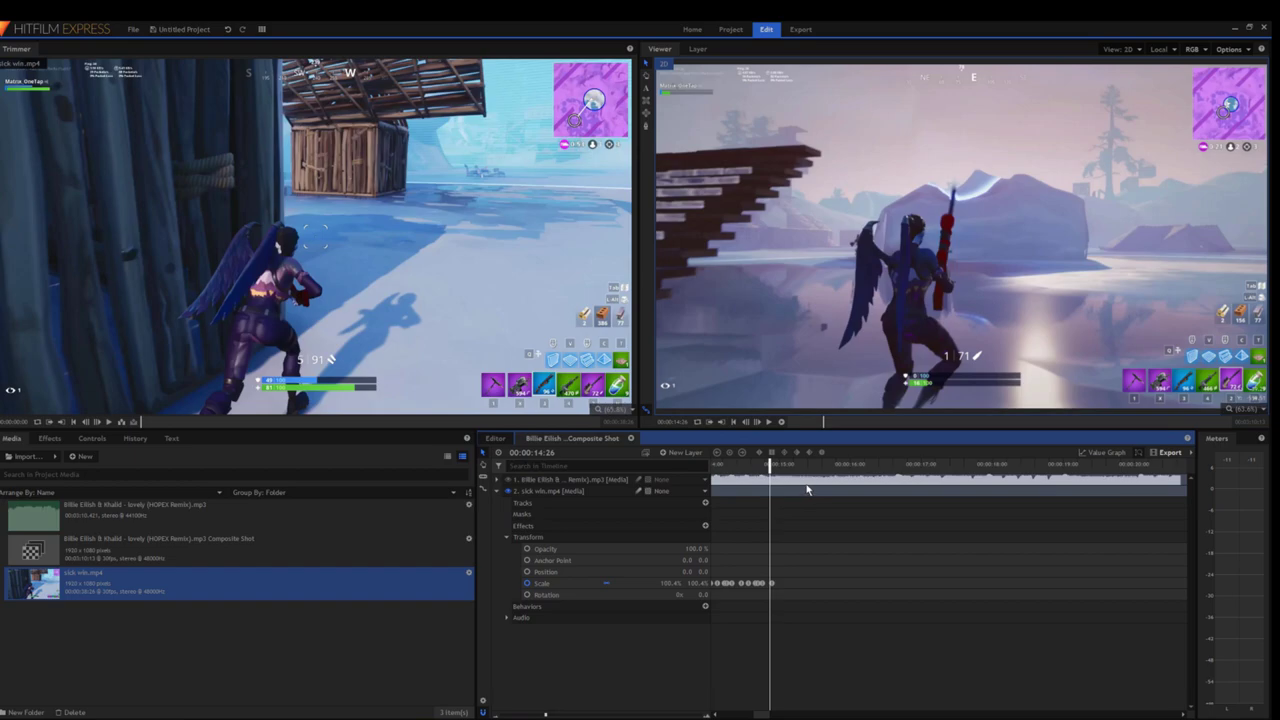
{"action": "key", "text": "space"}
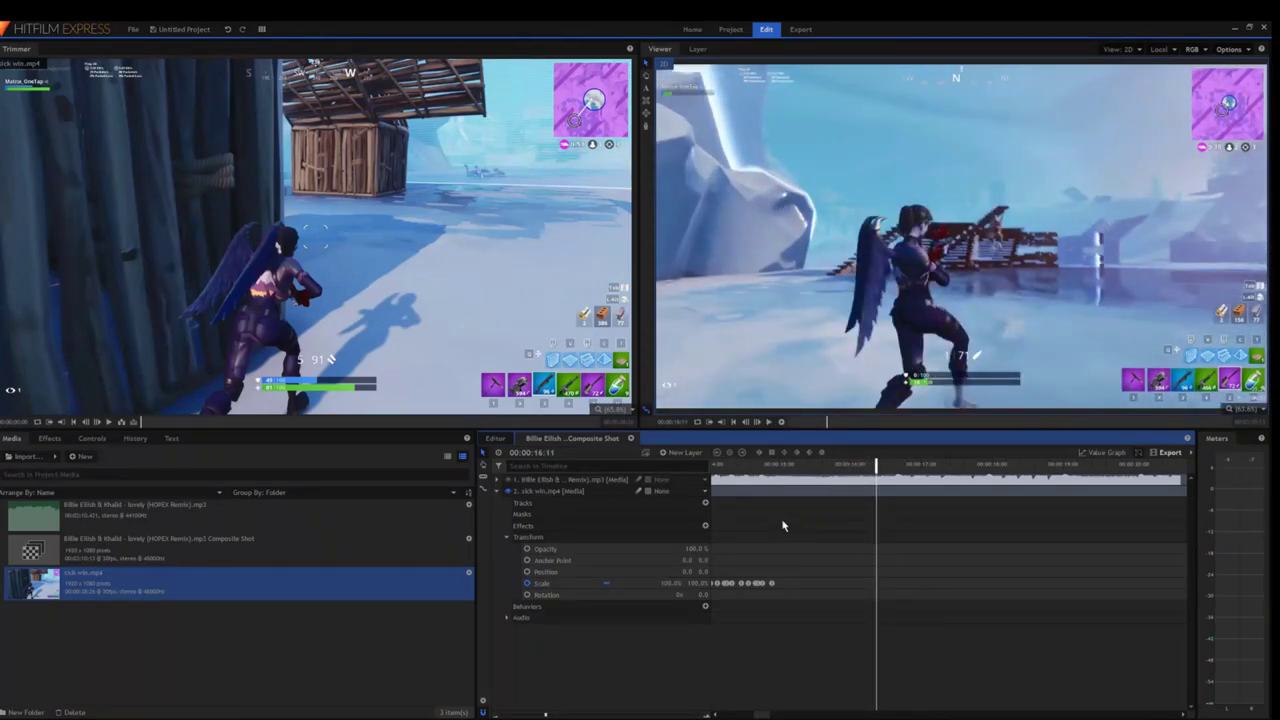
{"action": "left_click", "coordinate": [780, 466]}
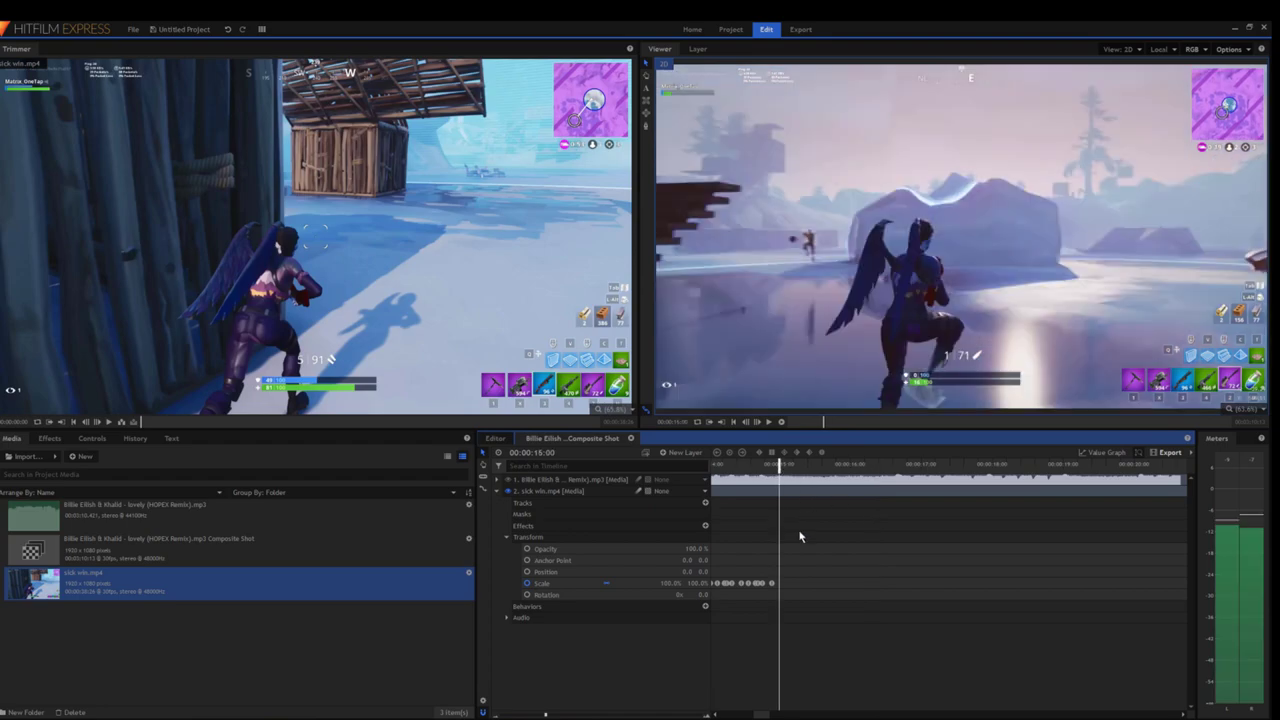
Step: Find the Hue, Saturation & Lightness effect, apply it to the sick win.mp4 layer and expand its Master settings
{"action": "left_click", "coordinate": [507, 538]}
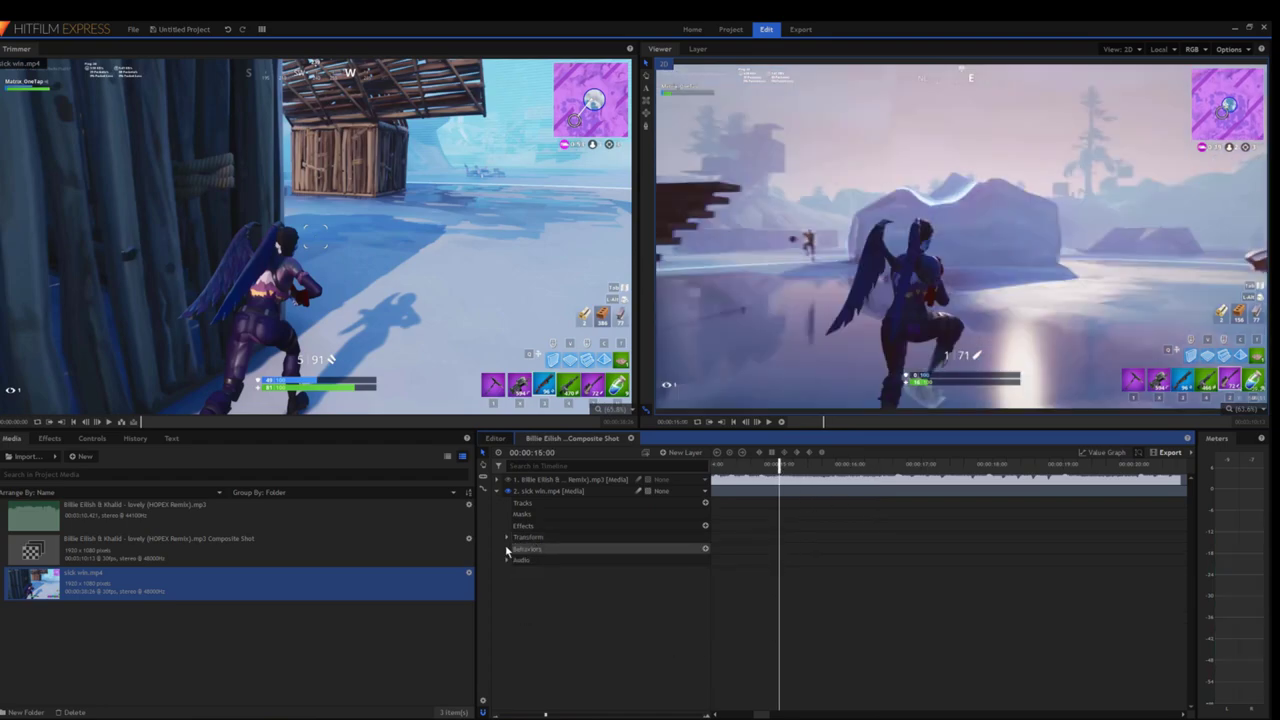
{"action": "left_click", "coordinate": [47, 439]}
{"action": "type", "text": "hue"}
{"action": "left_click", "coordinate": [28, 505]}
{"action": "left_click_drag", "start_coordinate": [490, 556], "coordinate": [524, 528]}
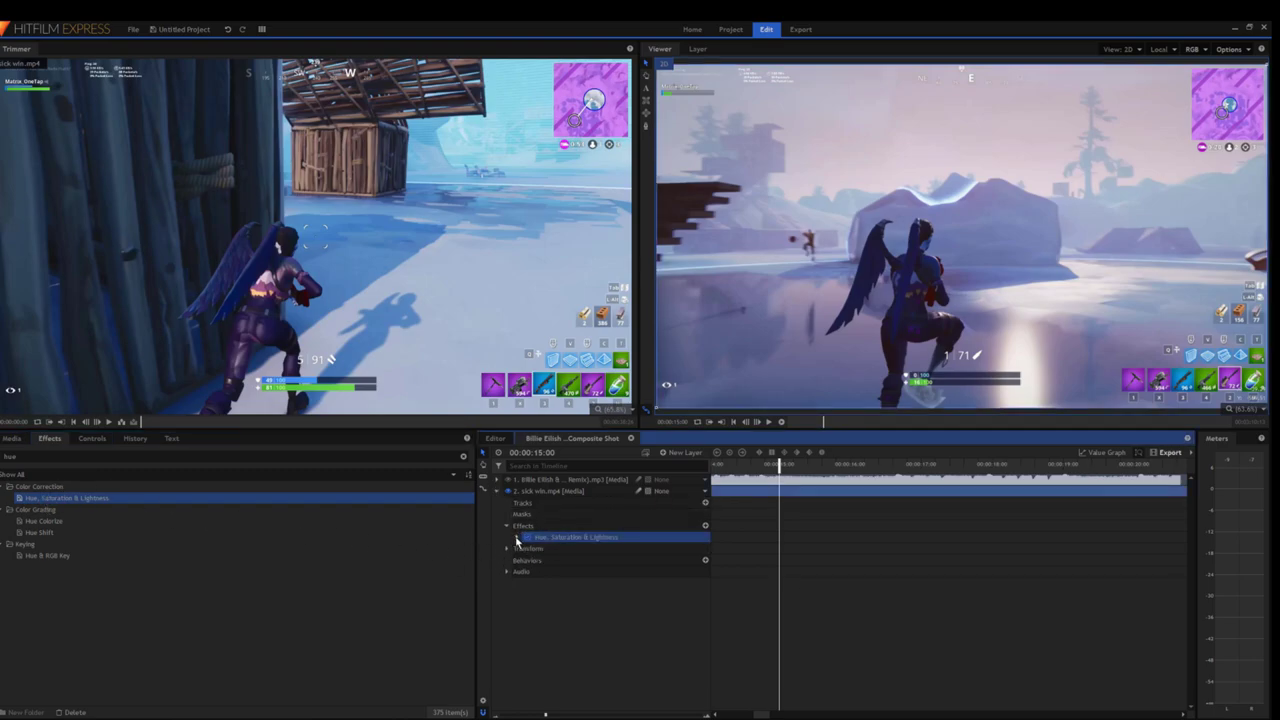
{"action": "left_click", "coordinate": [517, 538]}
{"action": "left_click", "coordinate": [527, 548]}
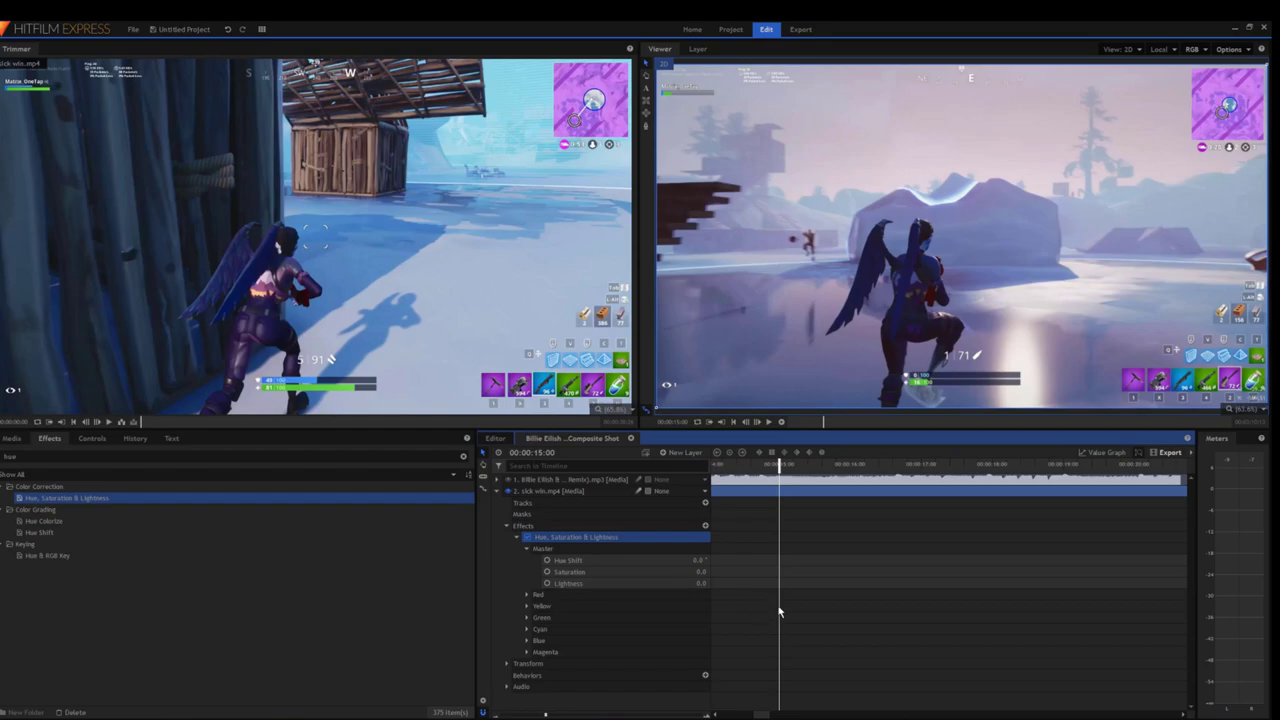
Step: Start keyframing the effect's Master Lightness at 00:00:15:07 with a value of 0
{"action": "left_click", "coordinate": [655, 585]}
{"action": "left_click_drag", "start_coordinate": [765, 715], "coordinate": [757, 714]}
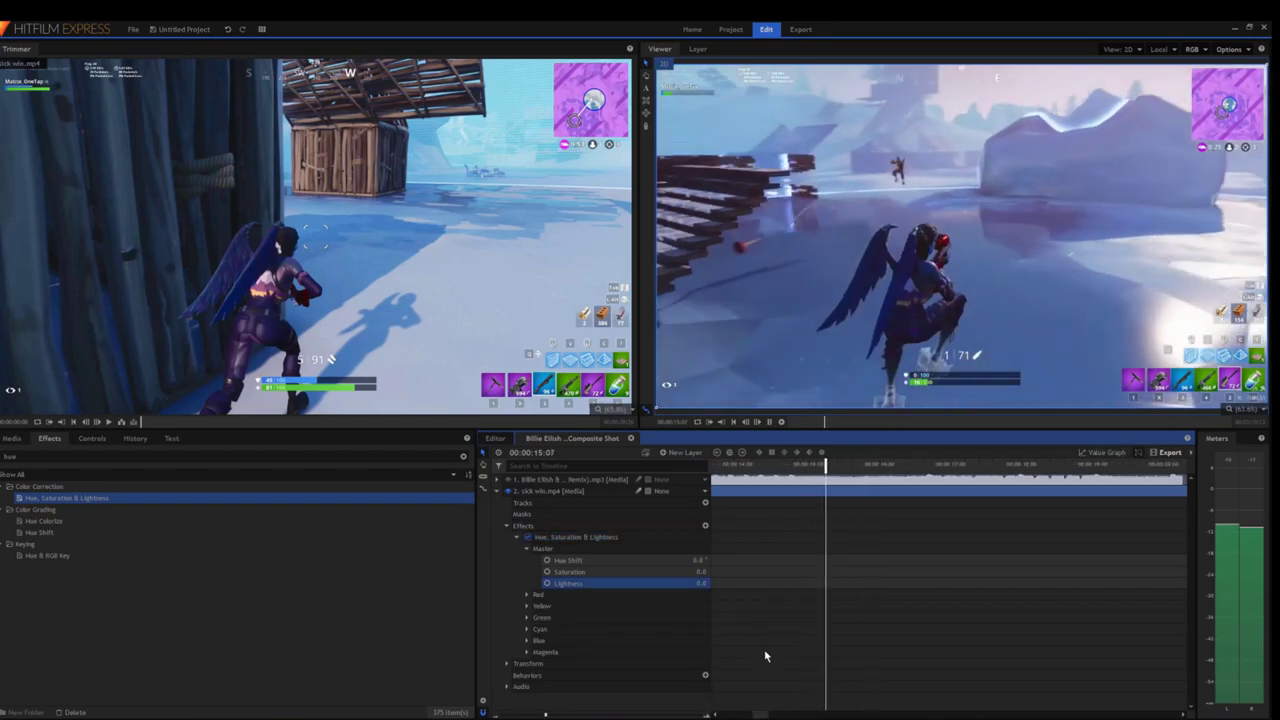
{"action": "key", "text": "space"}
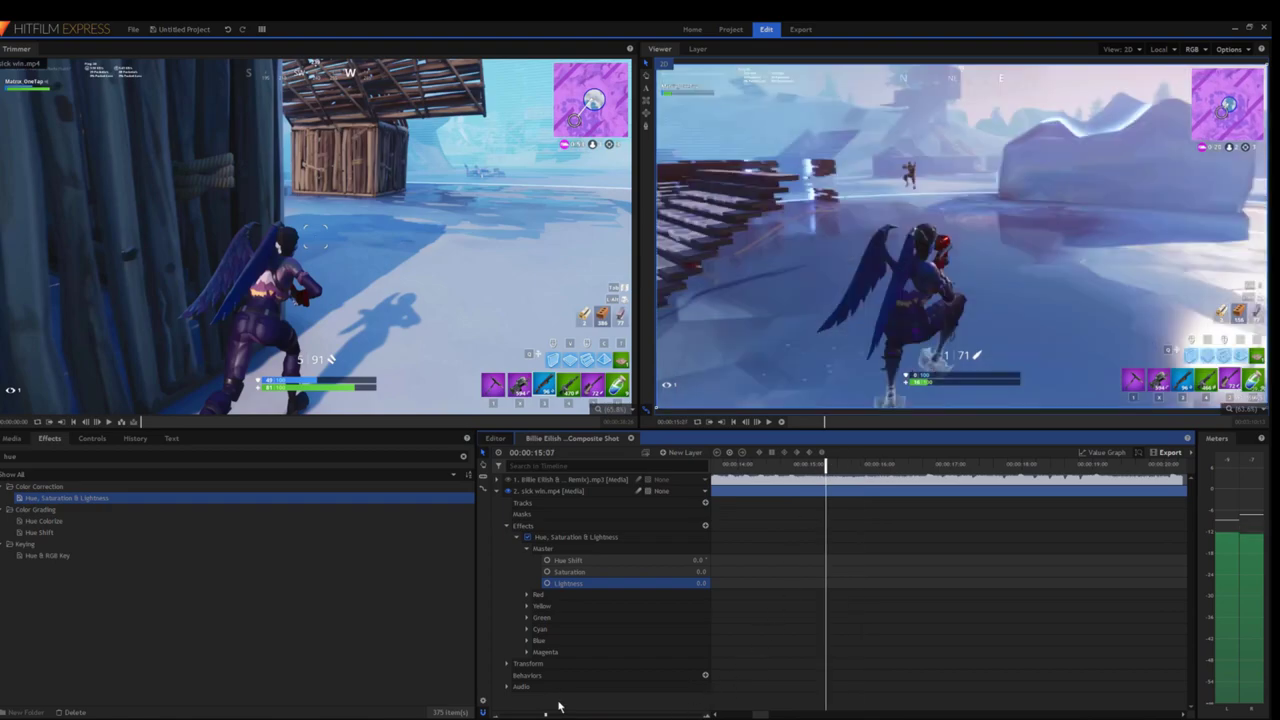
{"action": "left_click_drag", "start_coordinate": [547, 715], "coordinate": [559, 714]}
{"action": "left_click", "coordinate": [698, 583]}
{"action": "key", "text": "Return"}
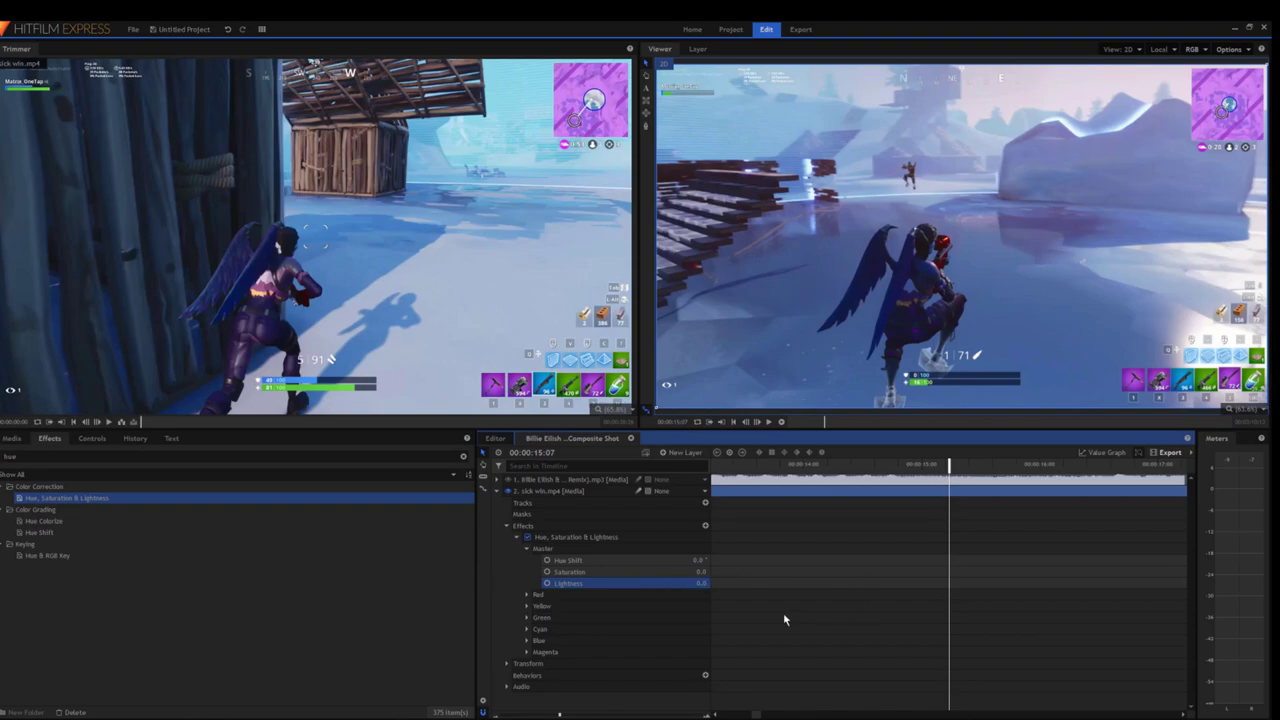
{"action": "left_click", "coordinate": [547, 584]}
Step: Advance three frames to 00:00:15:10 and set the Master Lightness to -100 for a black flash
{"action": "left_click", "coordinate": [759, 426]}
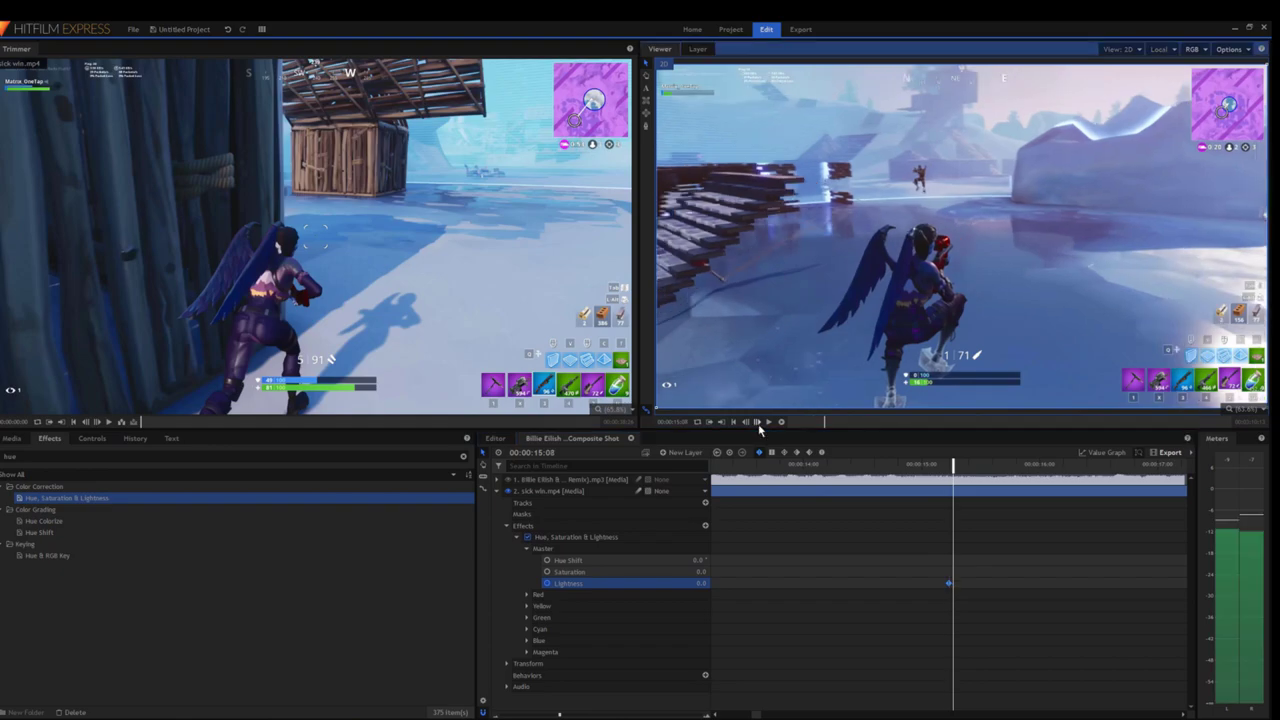
{"action": "left_click", "coordinate": [759, 426]}
{"action": "left_click", "coordinate": [759, 426]}
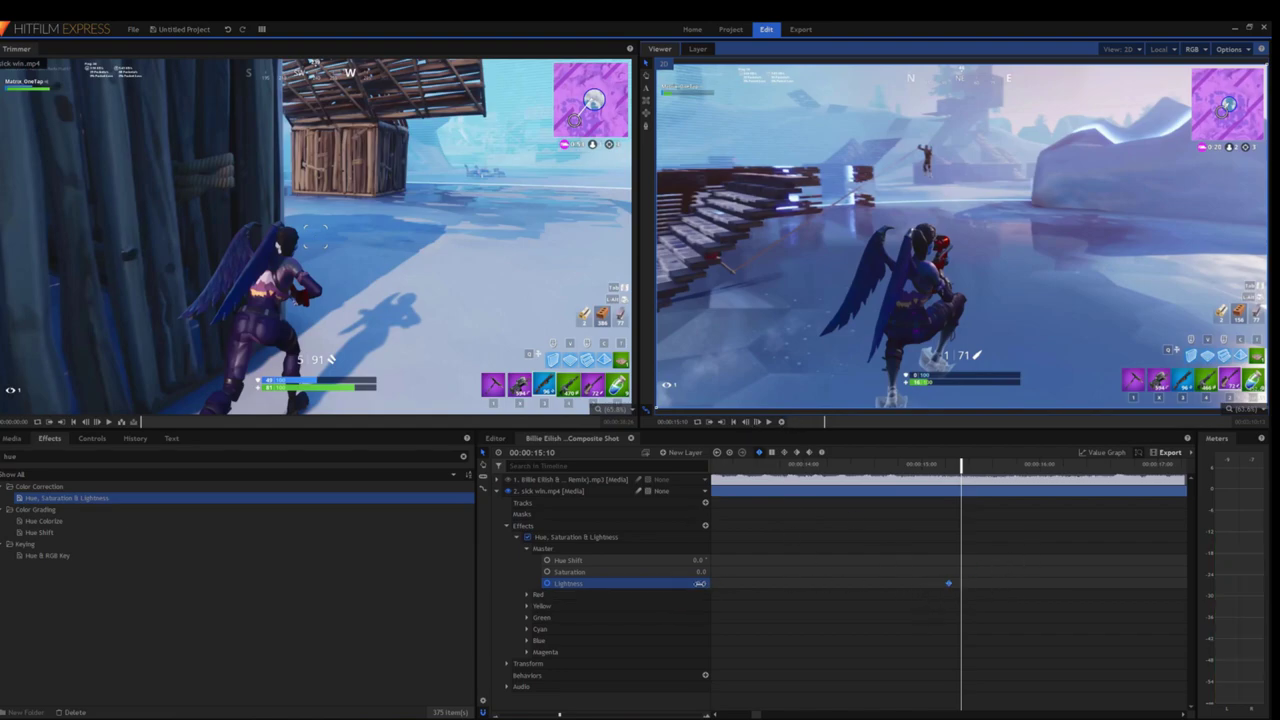
{"action": "left_click_drag", "start_coordinate": [700, 583], "coordinate": [640, 583]}
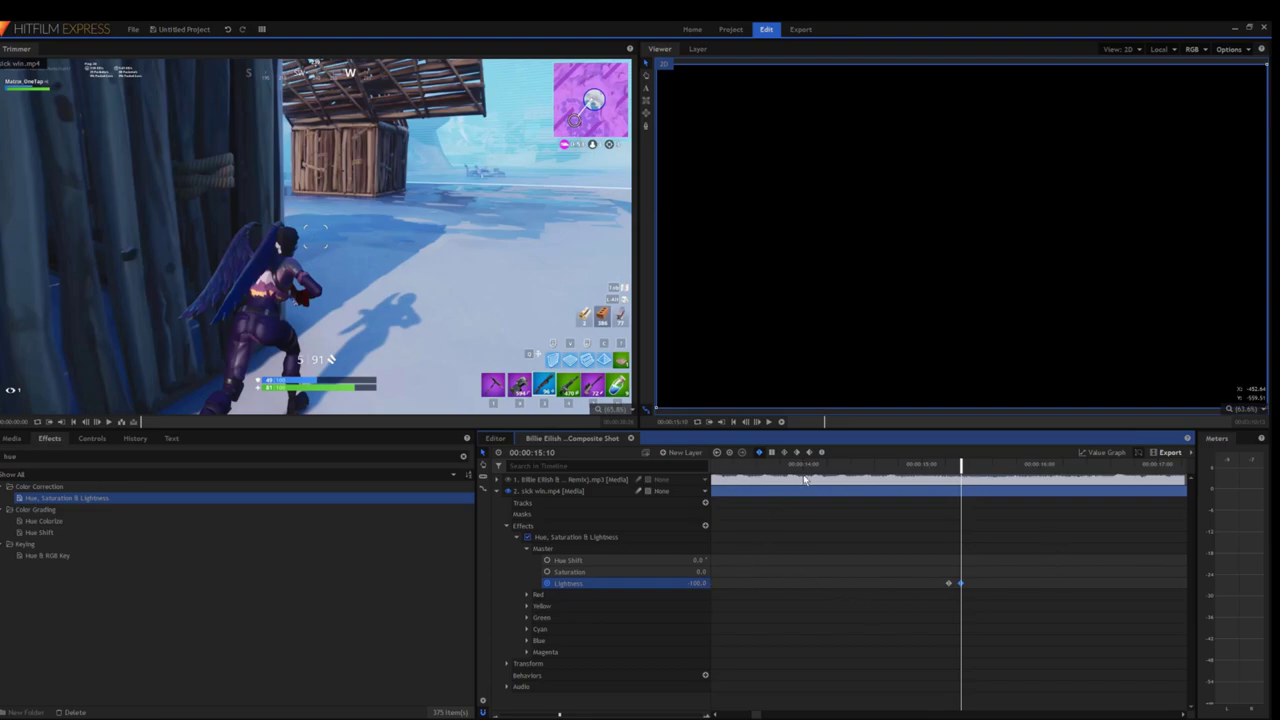
Step: Advance three more frames to 00:00:15:13 and set the Master Lightness back to 0
{"action": "left_click", "coordinate": [759, 424]}
{"action": "left_click", "coordinate": [759, 424]}
{"action": "left_click", "coordinate": [759, 424]}
{"action": "left_click", "coordinate": [697, 583]}
{"action": "type", "text": "0"}
{"action": "key", "text": "Return"}
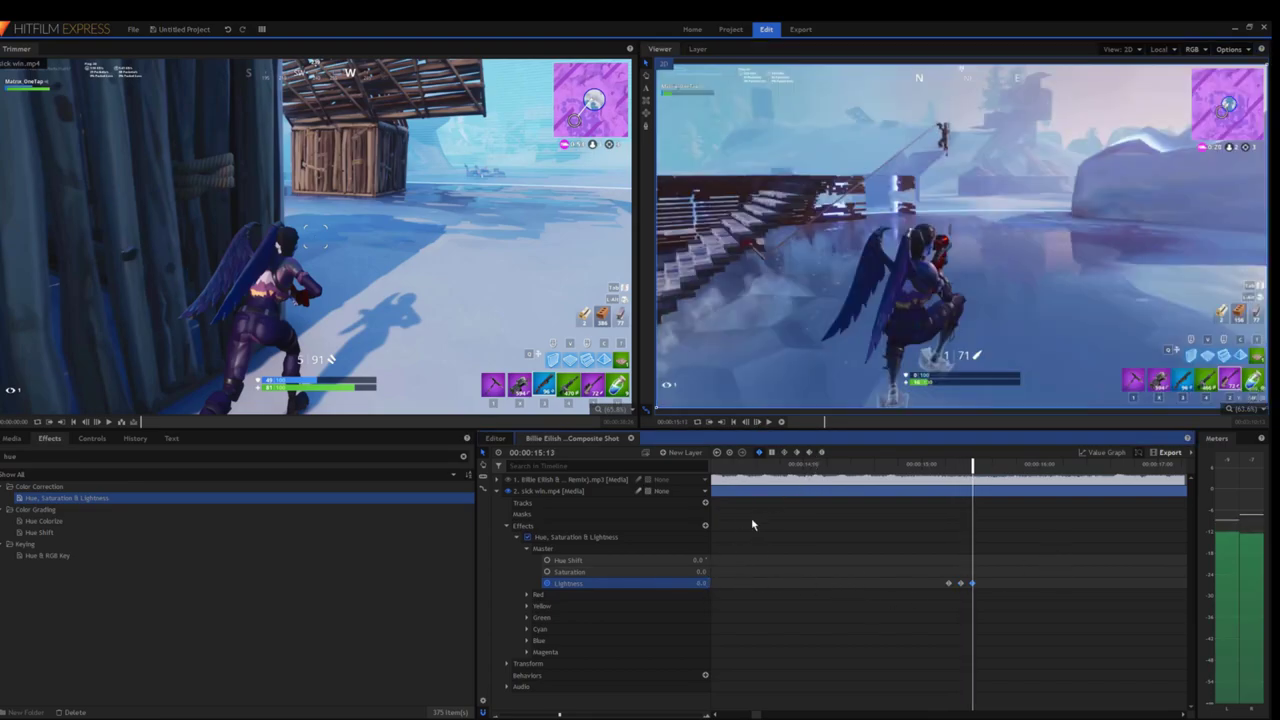
Step: Add another -100 Lightness keyframe three frames further on and play back the flicker from about 00:00:15:00
{"action": "left_click", "coordinate": [767, 423]}
{"action": "left_click", "coordinate": [767, 423]}
{"action": "left_click", "coordinate": [767, 423]}
{"action": "left_click_drag", "start_coordinate": [703, 583], "coordinate": [668, 590]}
{"action": "left_click", "coordinate": [927, 466]}
{"action": "key", "text": "space"}
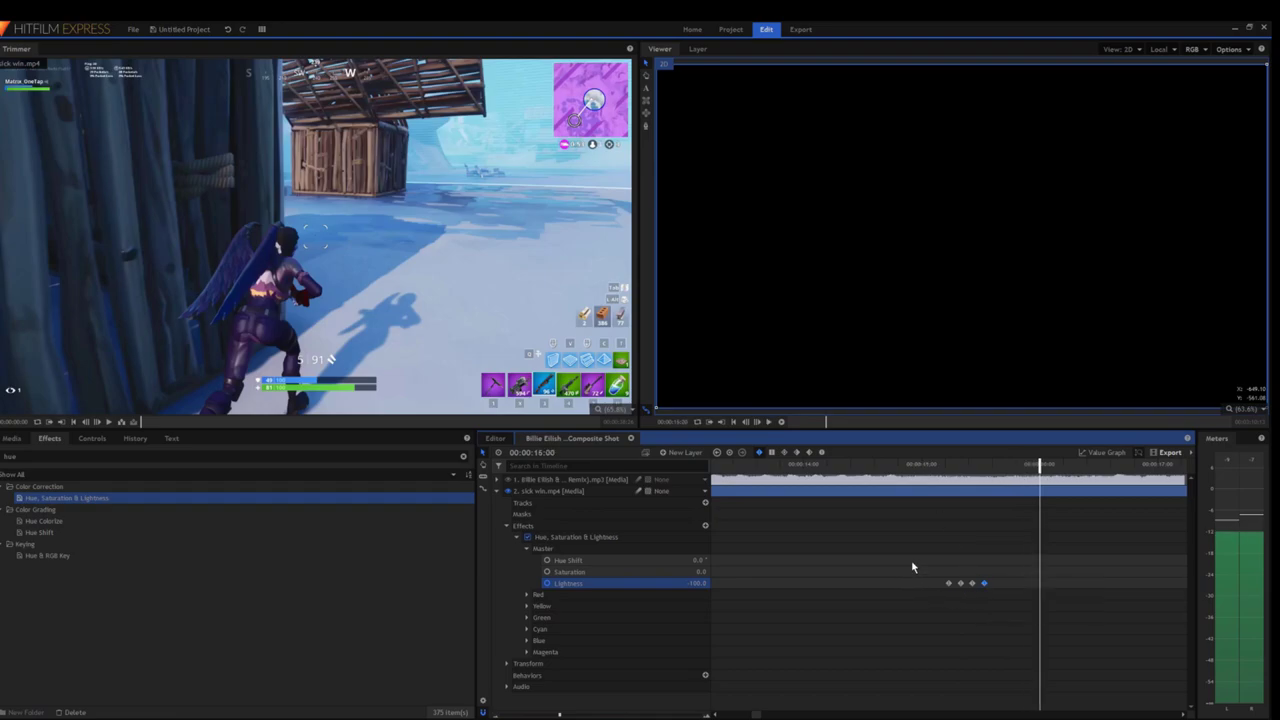
{"action": "left_click", "coordinate": [947, 671]}
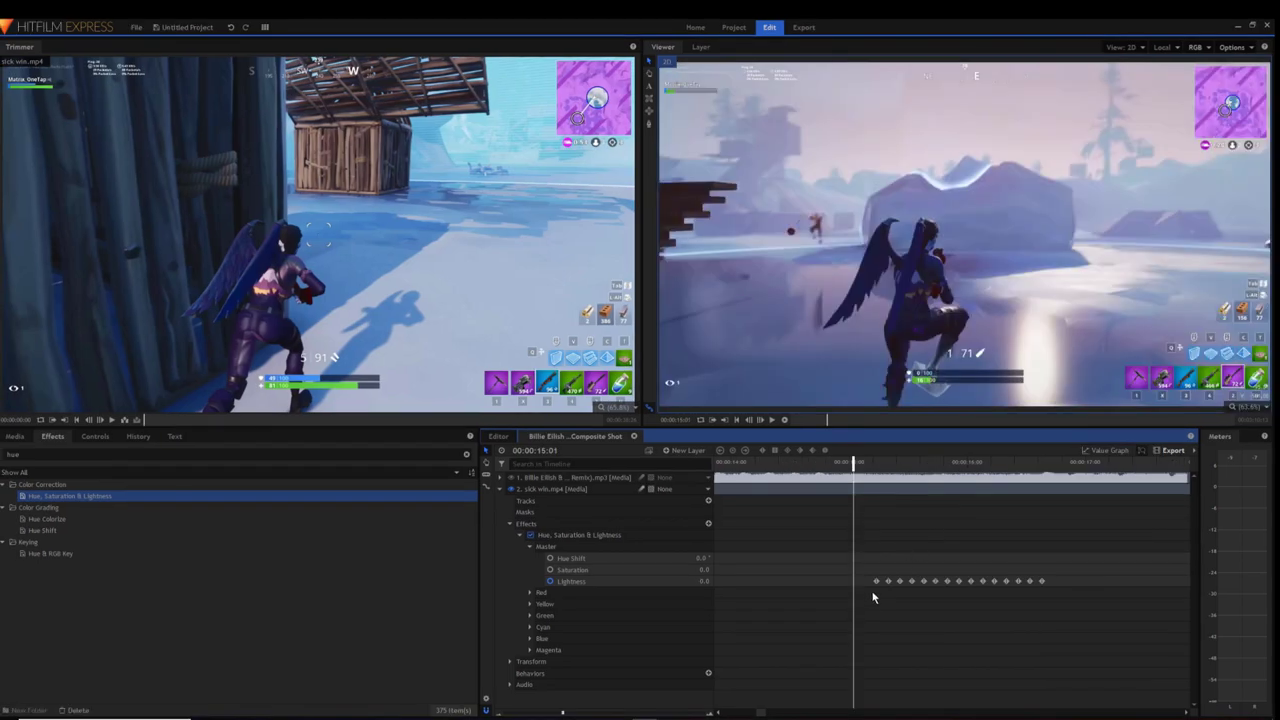
Step: Step through the Lightness keyframes from 00:00:15:07 to 00:00:16:19 and play back the whole flicker section
{"action": "left_click", "coordinate": [876, 581]}
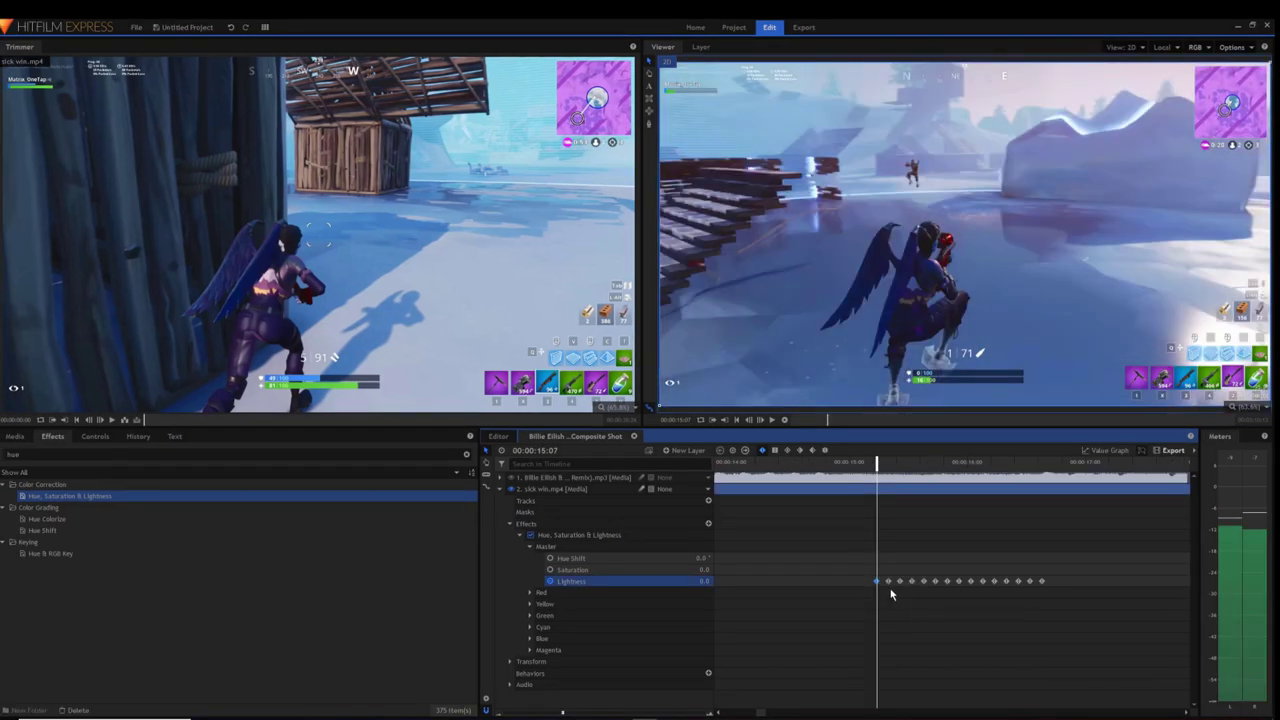
{"action": "left_click", "coordinate": [888, 581]}
{"action": "left_click", "coordinate": [899, 581]}
{"action": "left_click", "coordinate": [911, 581]}
{"action": "left_click", "coordinate": [923, 581]}
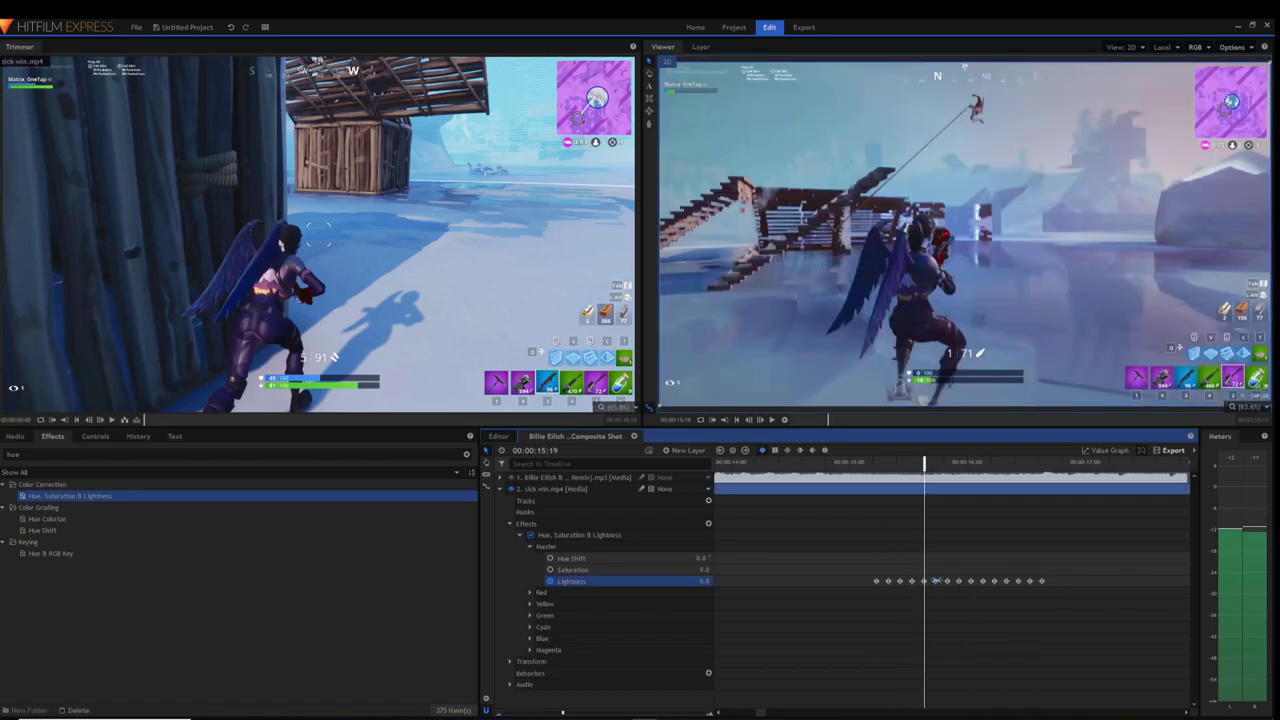
{"action": "left_click", "coordinate": [935, 581]}
{"action": "left_click", "coordinate": [1043, 581]}
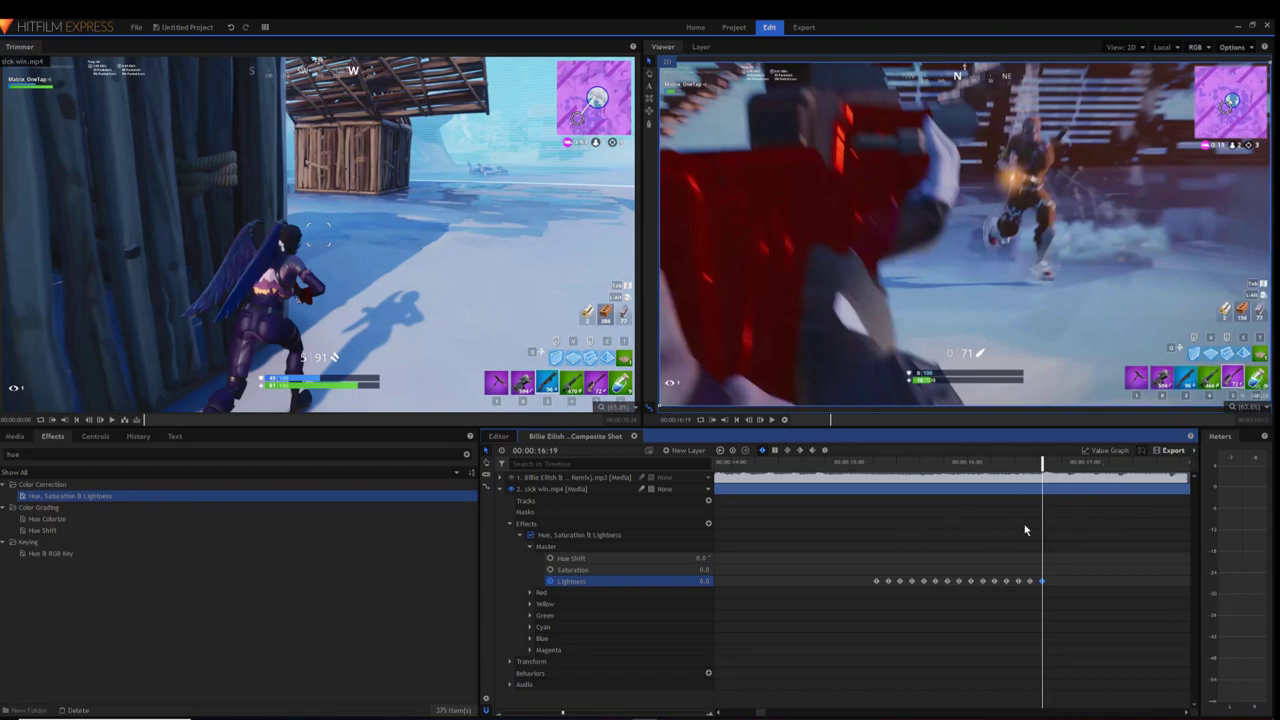
{"action": "left_click", "coordinate": [825, 470]}
{"action": "key", "text": "space"}
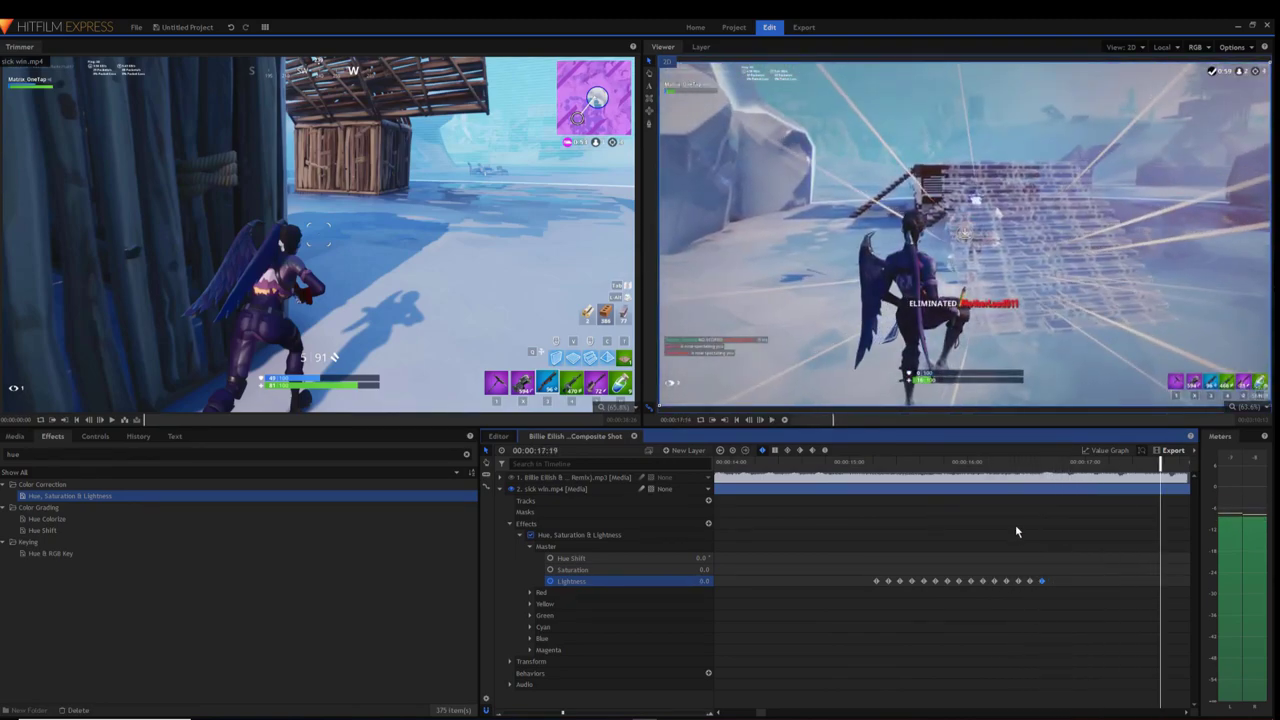
Step: On the Editor timeline, set the in point at 00:00:03:10 and the out point at 00:00:20:15 around the gameplay
{"action": "left_click_drag", "start_coordinate": [759, 715], "coordinate": [760, 716]}
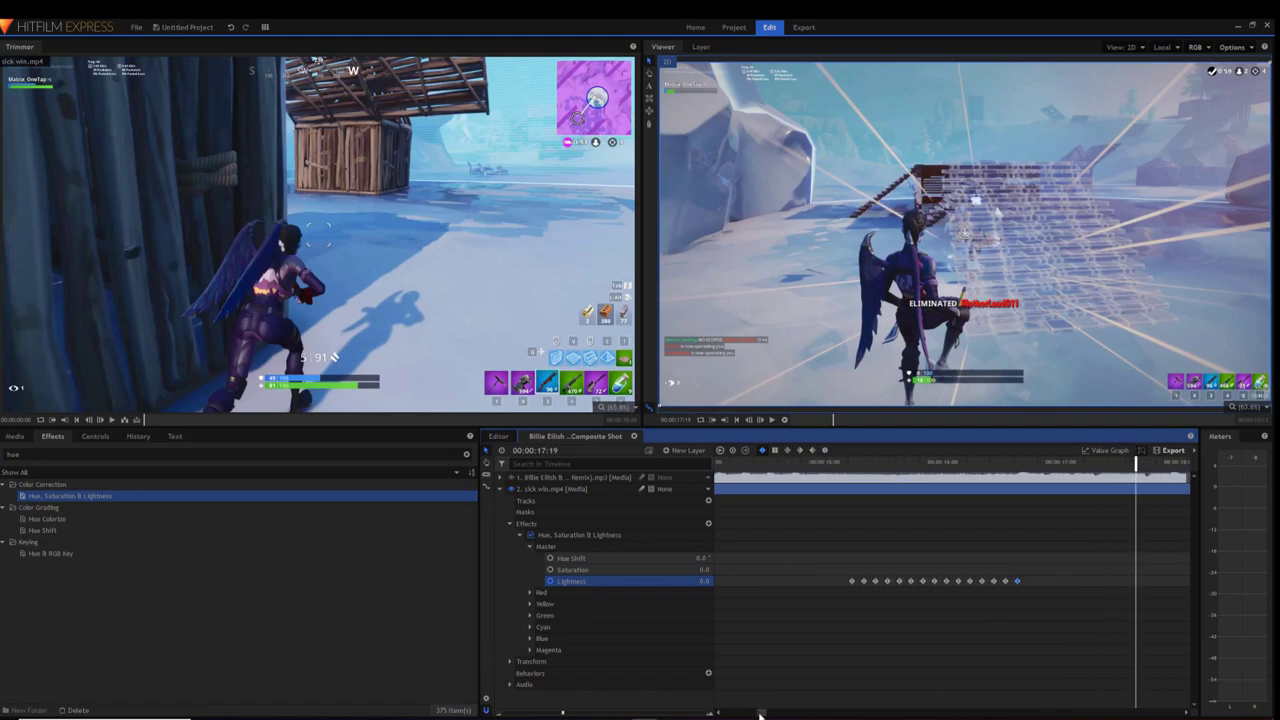
{"action": "left_click_drag", "start_coordinate": [563, 711], "coordinate": [528, 712]}
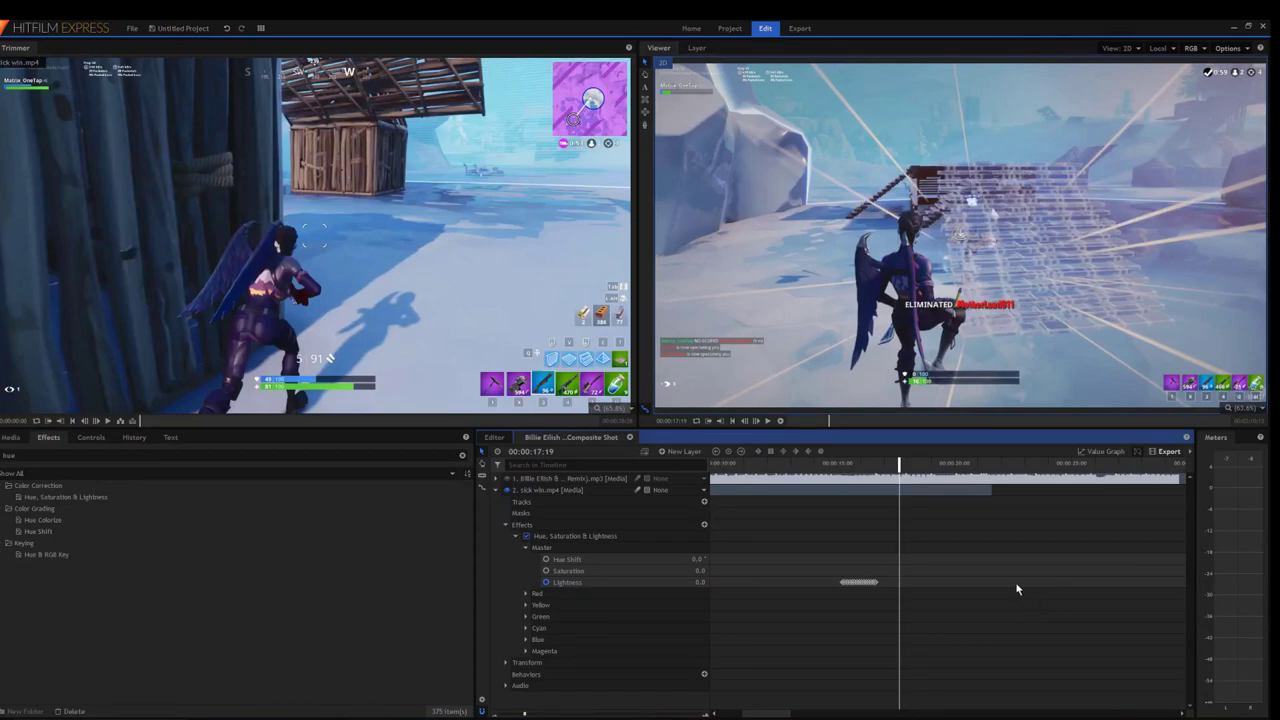
{"action": "left_click", "coordinate": [495, 438]}
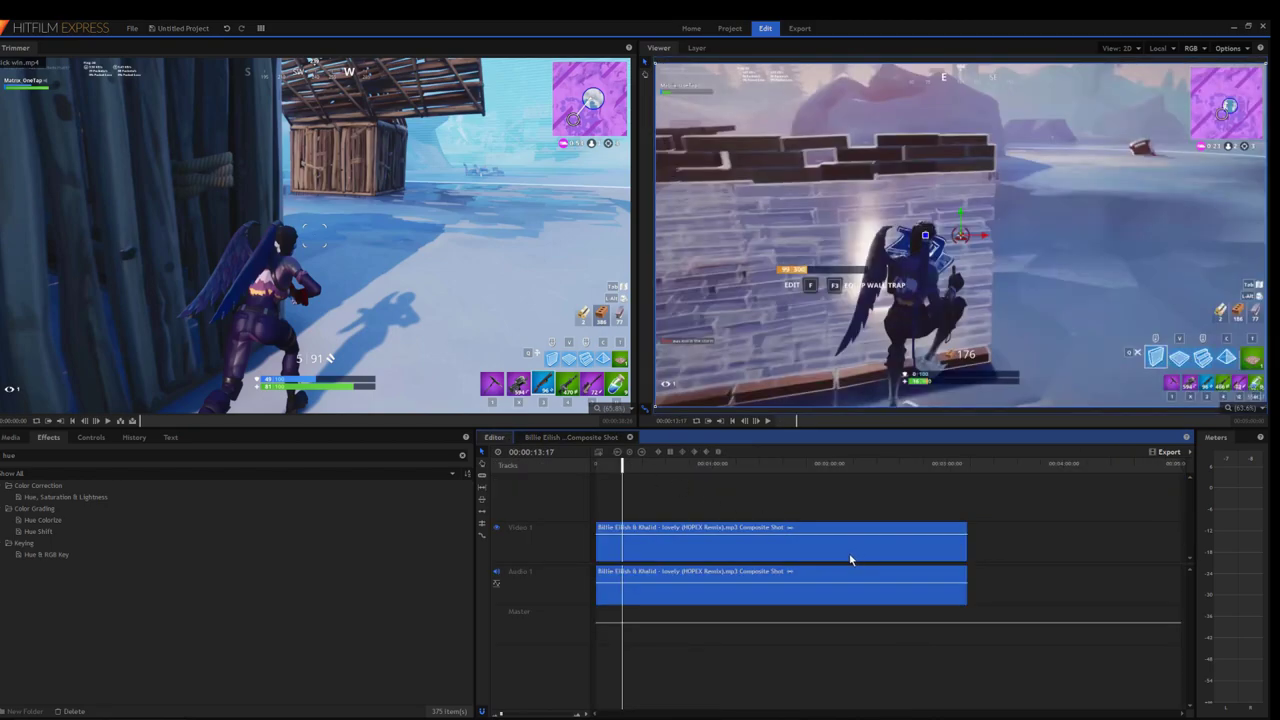
{"action": "left_click_drag", "start_coordinate": [622, 465], "coordinate": [602, 465]}
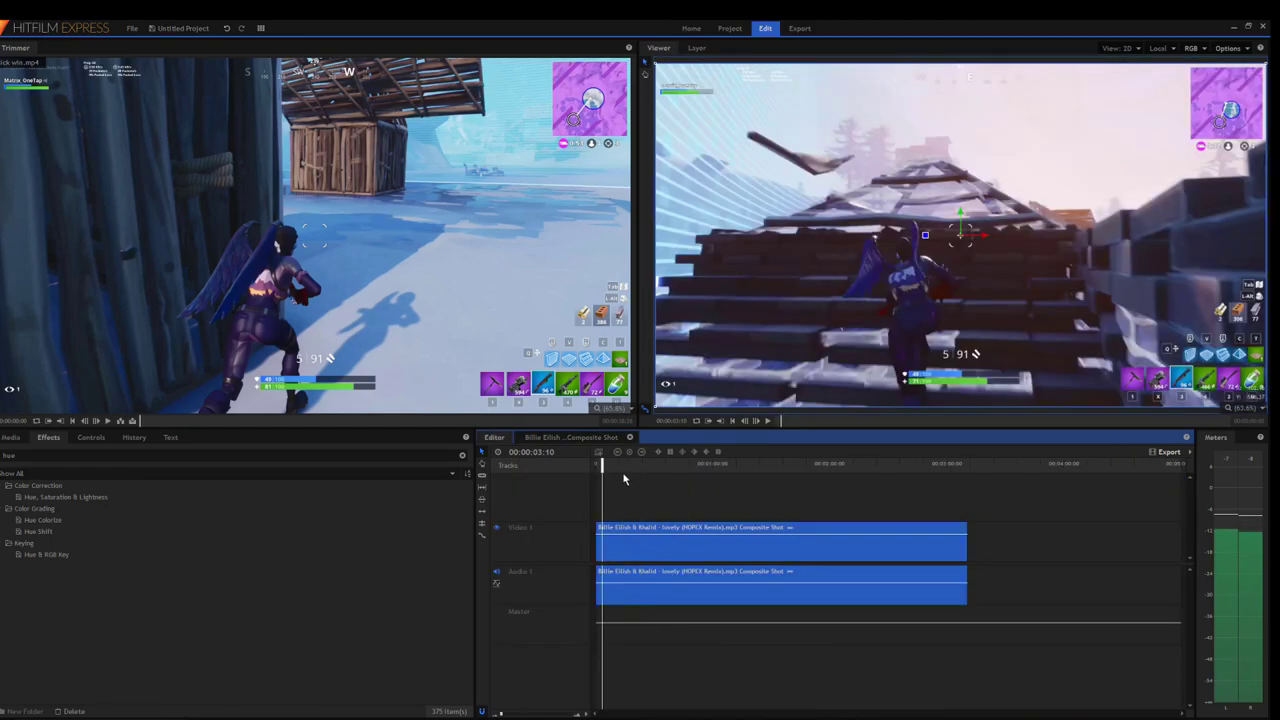
{"action": "left_click", "coordinate": [706, 421]}
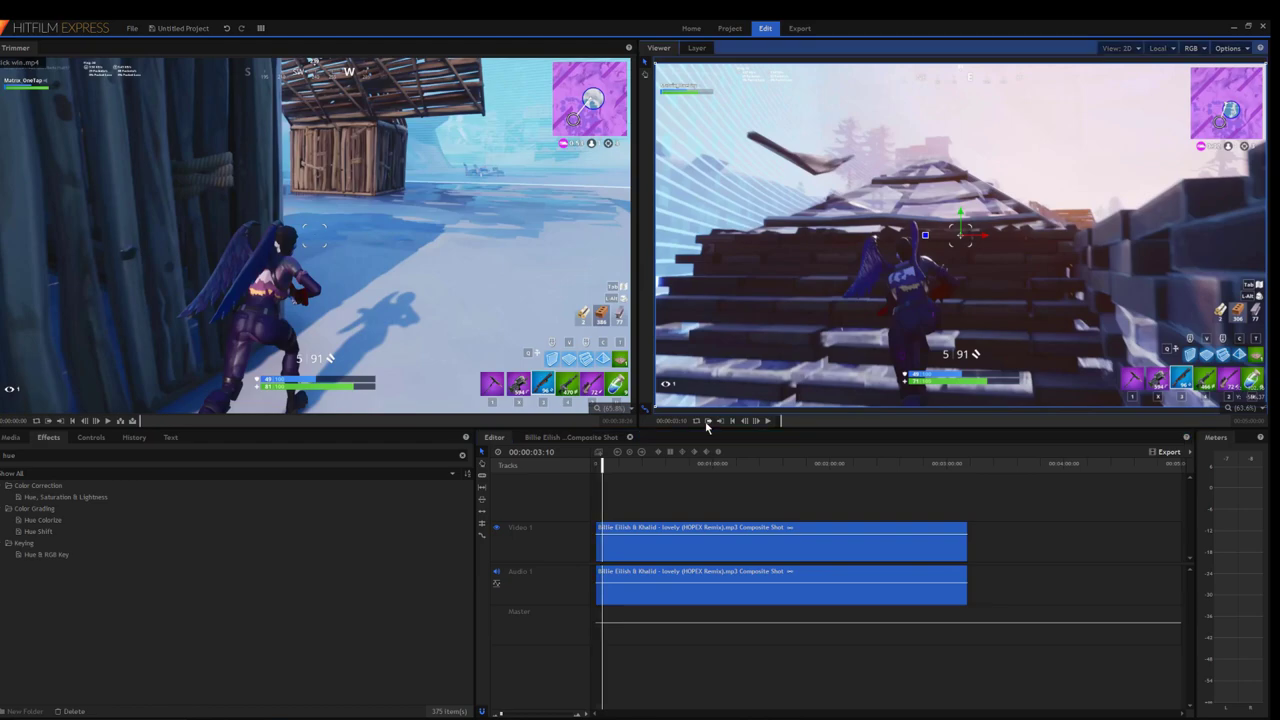
{"action": "left_click", "coordinate": [635, 464]}
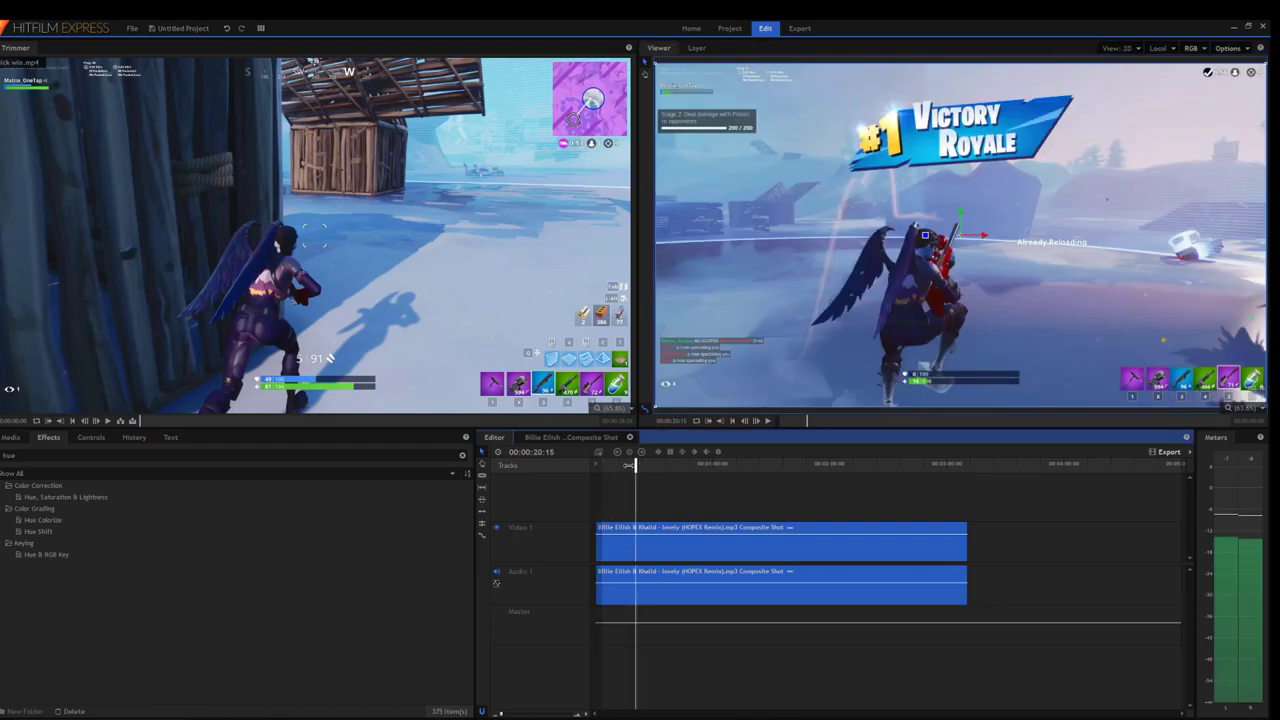
{"action": "left_click", "coordinate": [720, 422]}
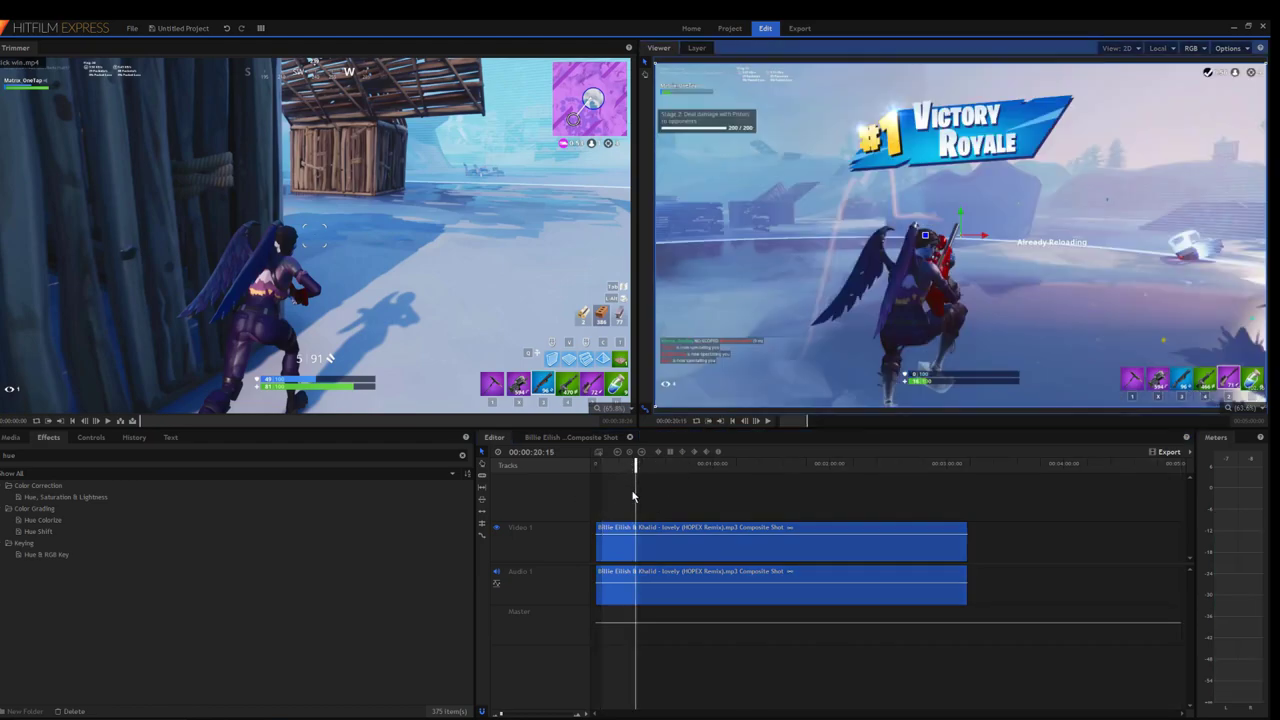
{"action": "left_click", "coordinate": [623, 464]}
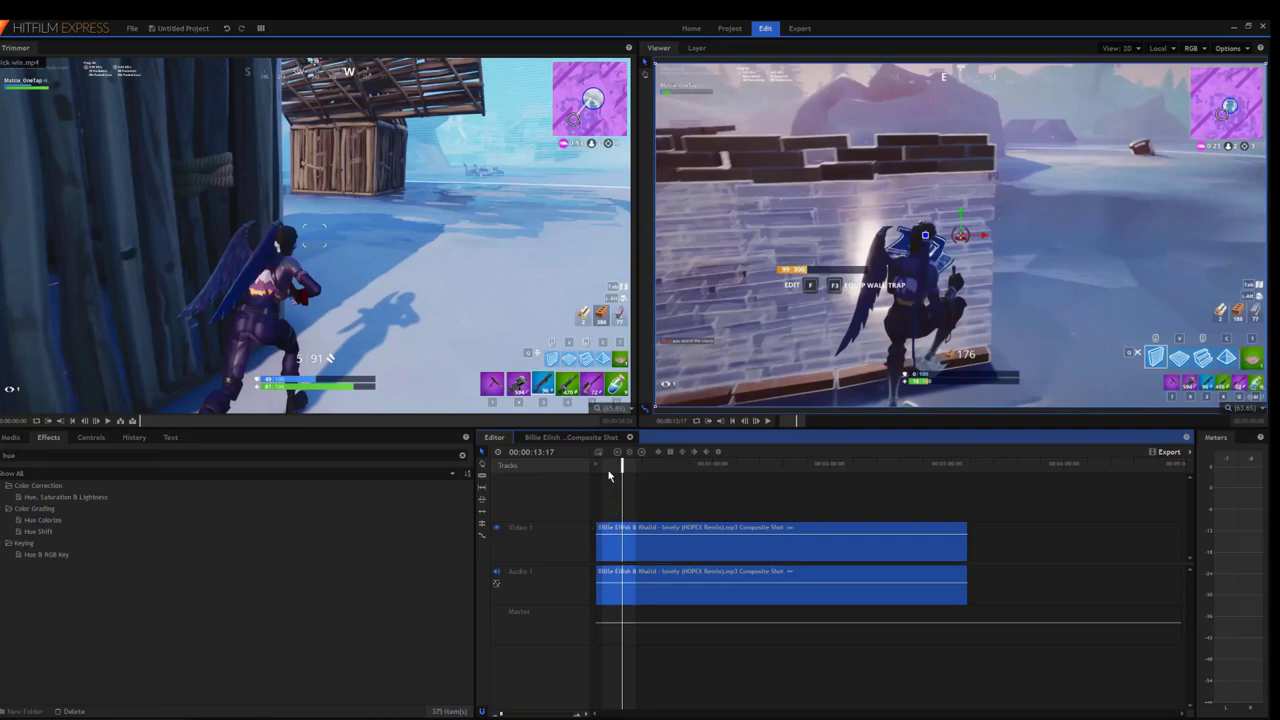
Step: Add the in-to-out range of the Editor timeline to the export queue and start exporting it
{"action": "left_click", "coordinate": [1160, 452]}
{"action": "left_click", "coordinate": [1222, 464]}
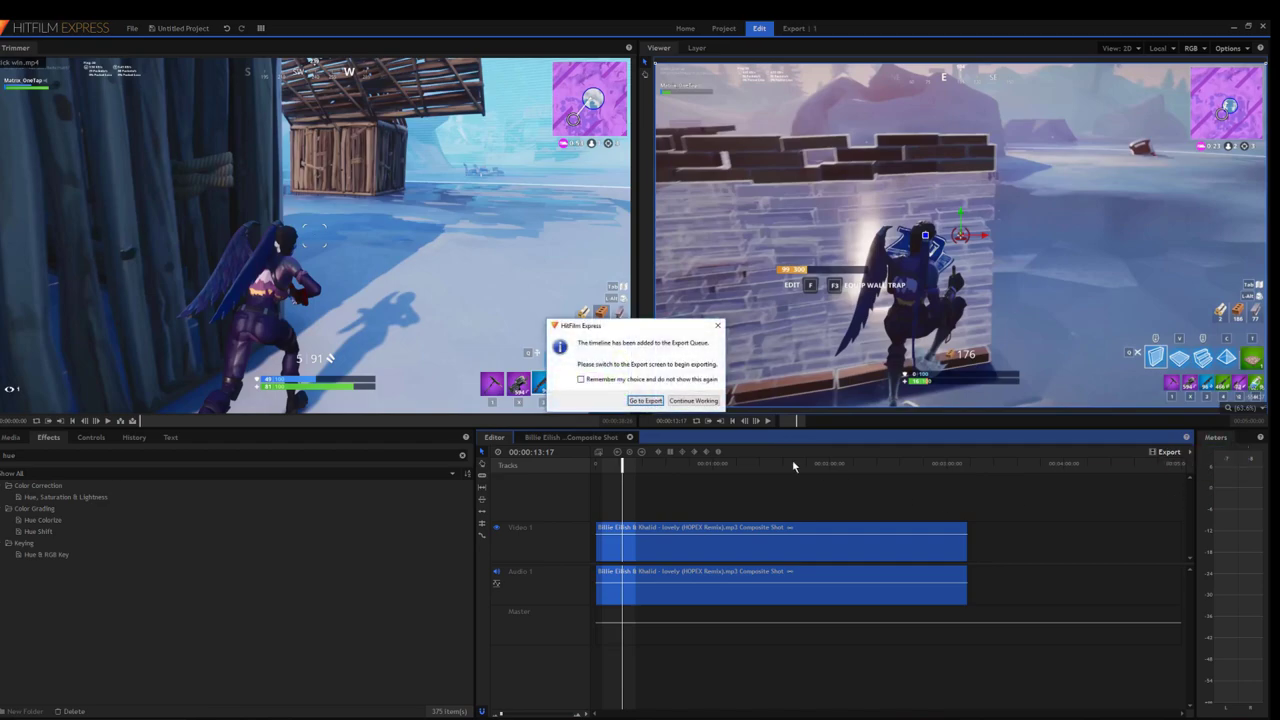
{"action": "left_click", "coordinate": [646, 401]}
{"action": "left_click", "coordinate": [204, 709]}
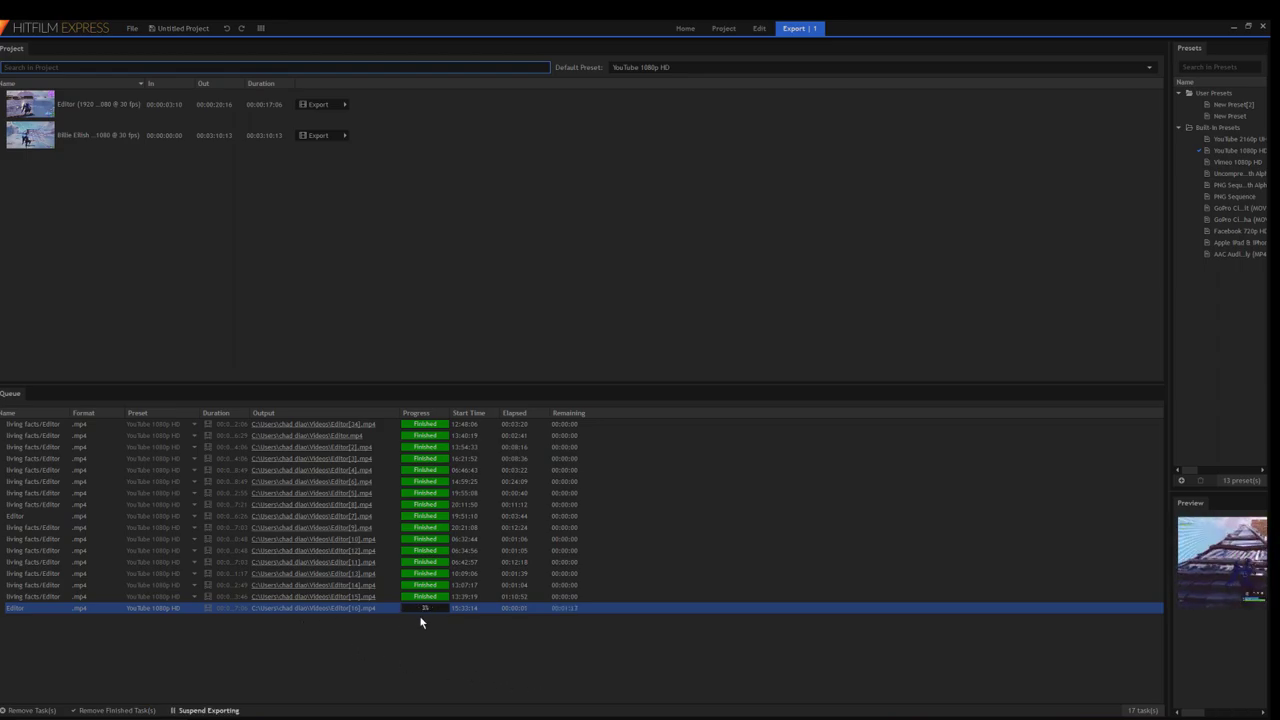